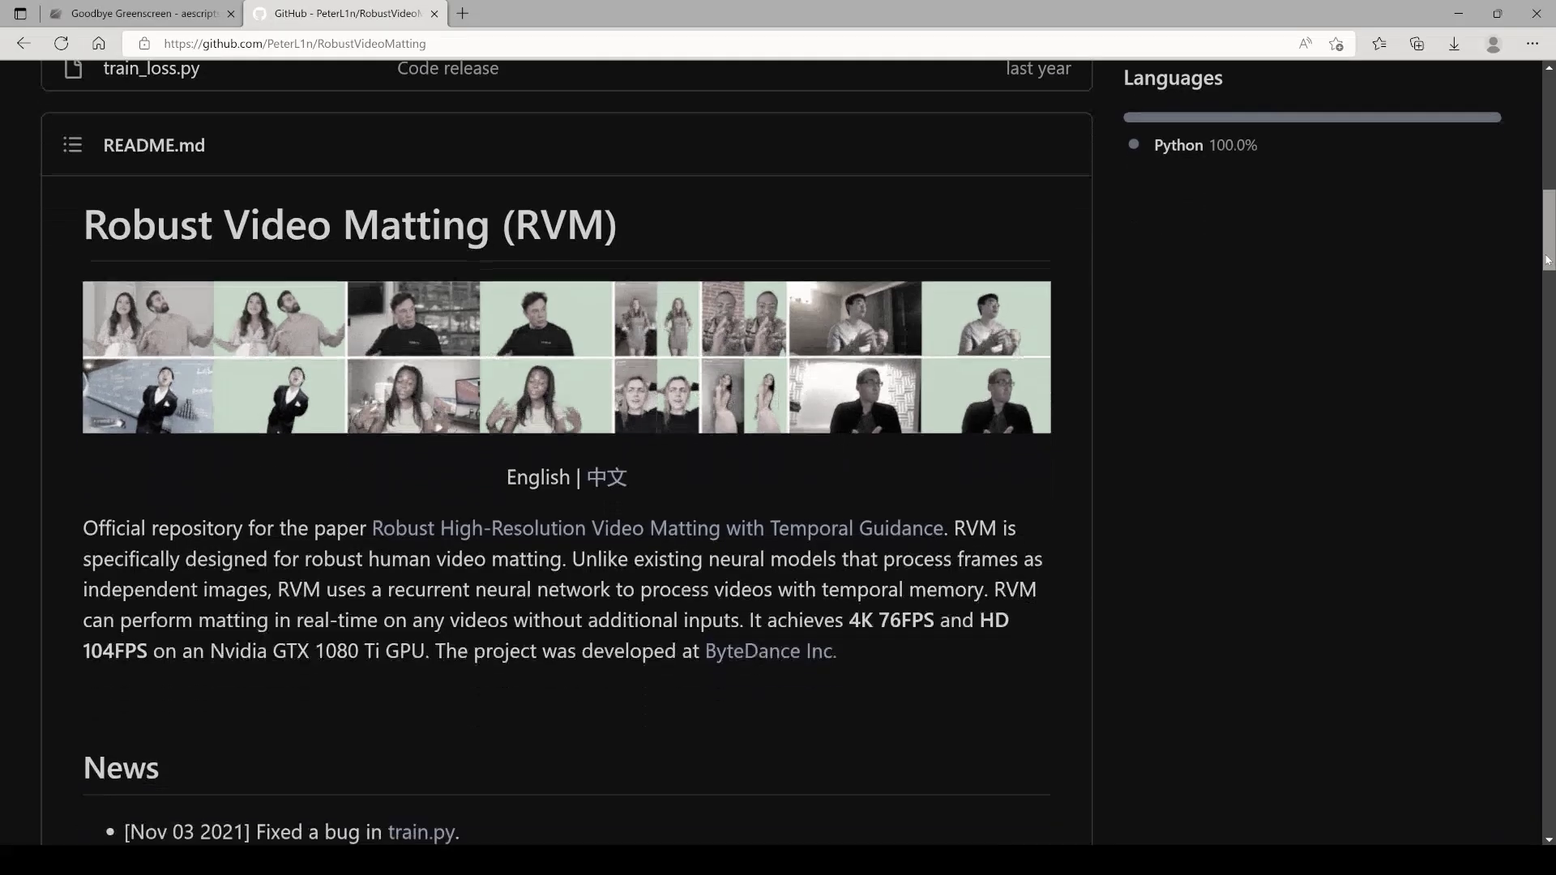
- Scroll the RobustVideoMatting README down to the News and Showreel sections
scroll(1543, 323, "down", 7)
- Look over the RVM.ipynb Colab notebook by scrolling down and back up through it
left_click_drag(1543, 323, 1543, 337)
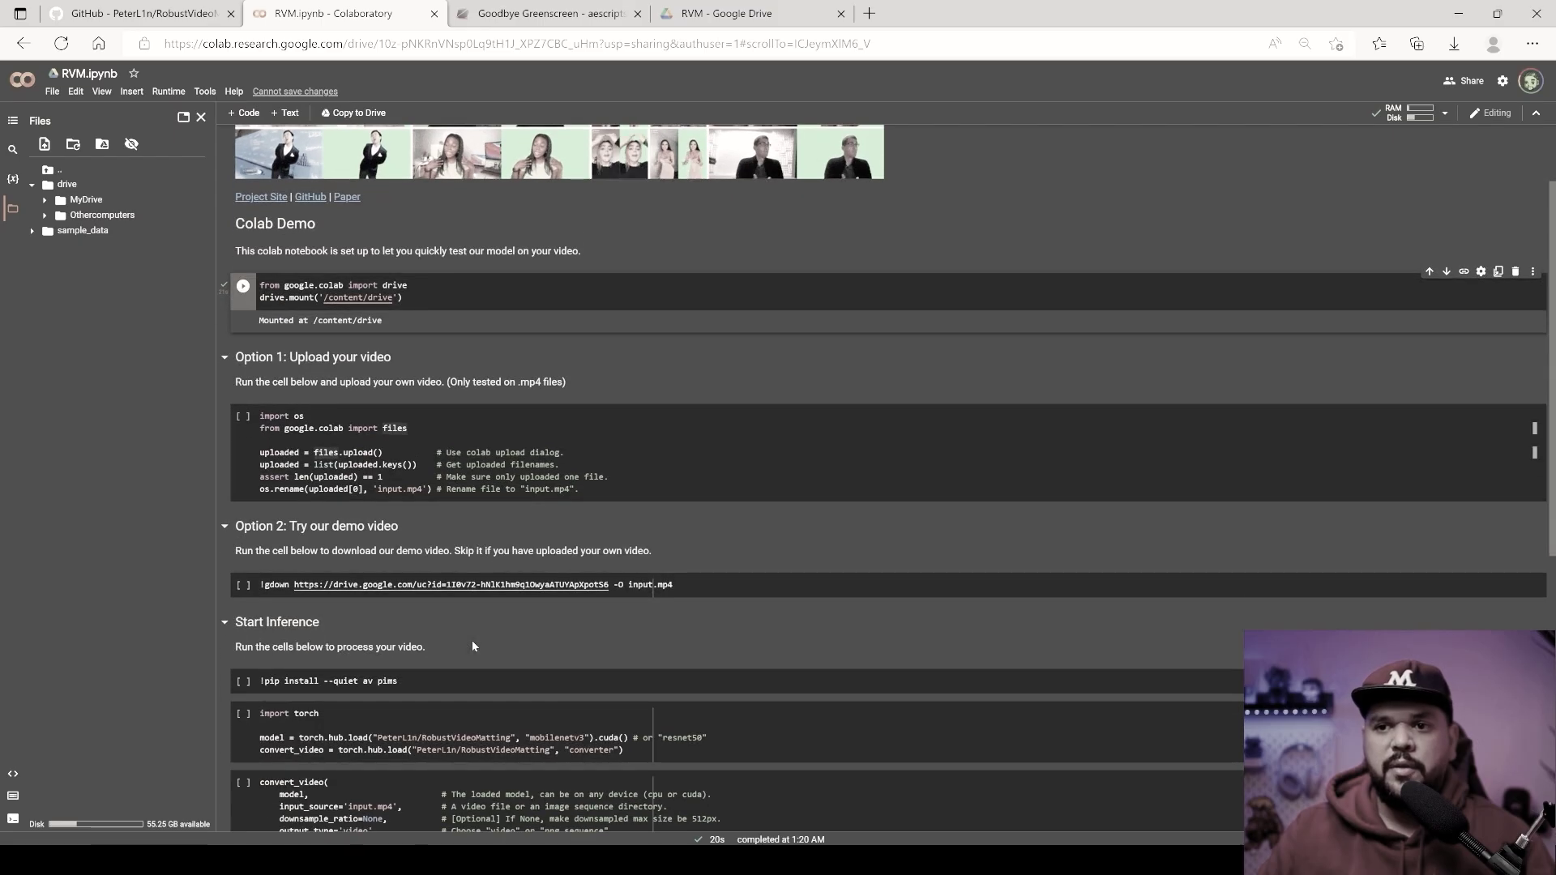
scroll(472, 640, "down", 1)
scroll(245, 421, "up", 2)
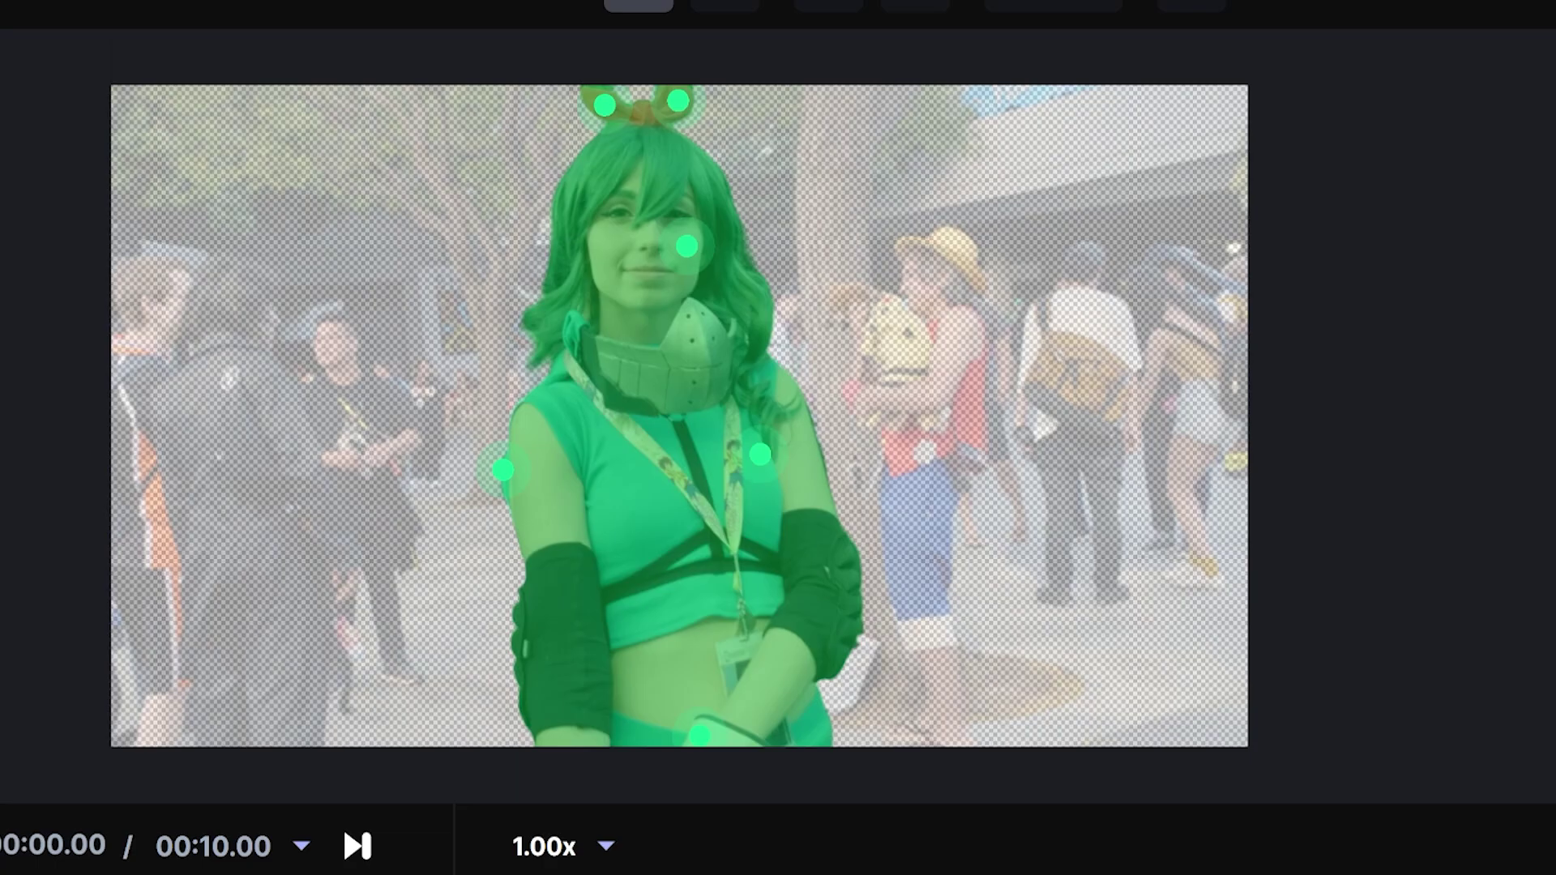
key("space")
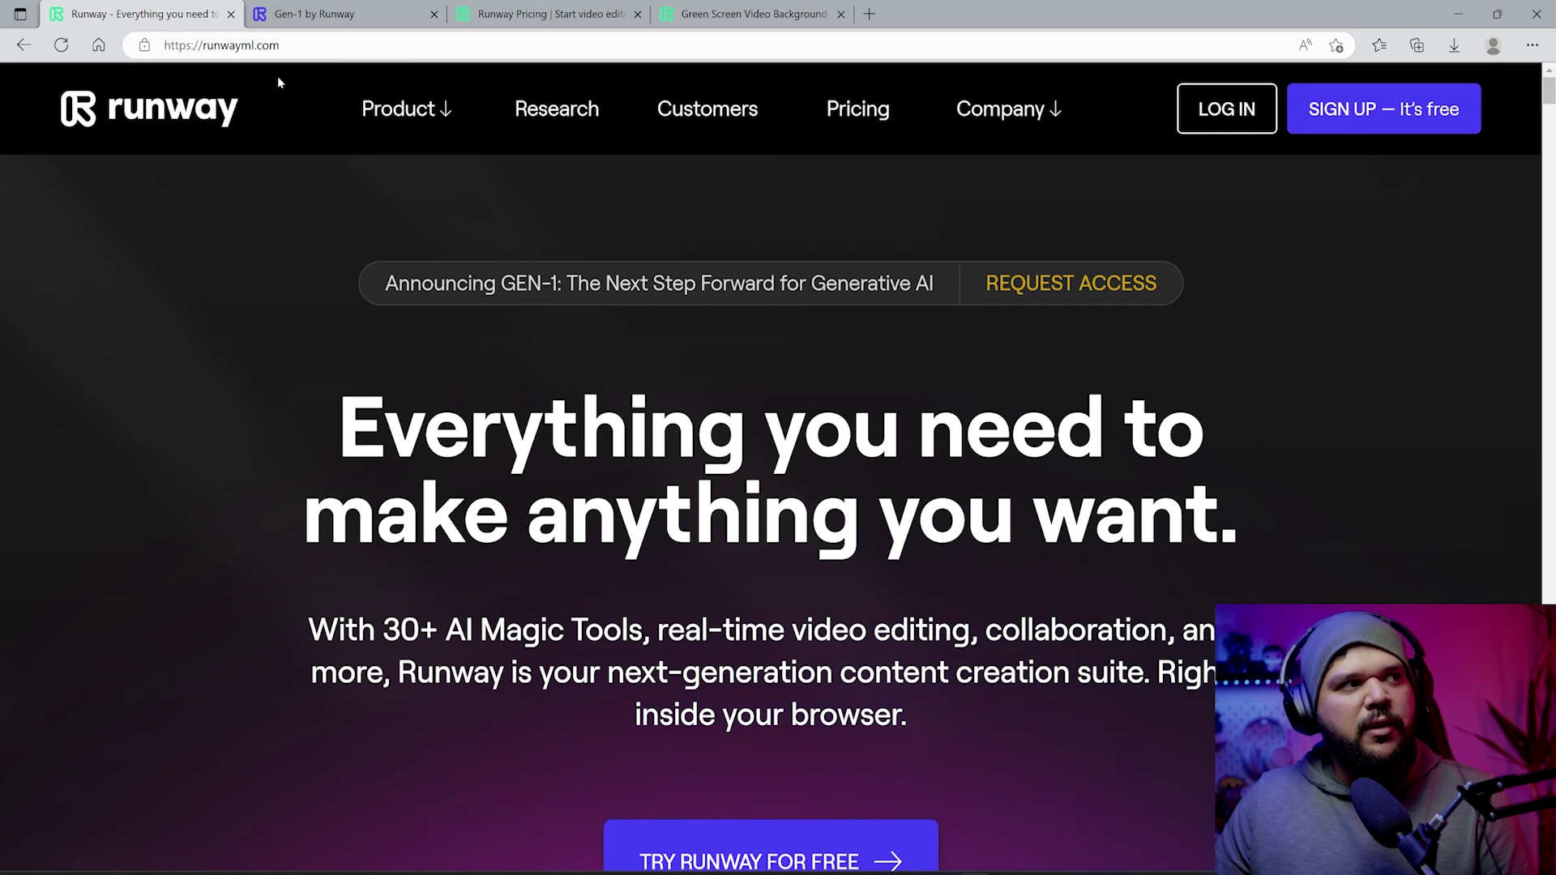
- Scroll the Runway homepage down and back up
scroll(369, 288, "down", 4)
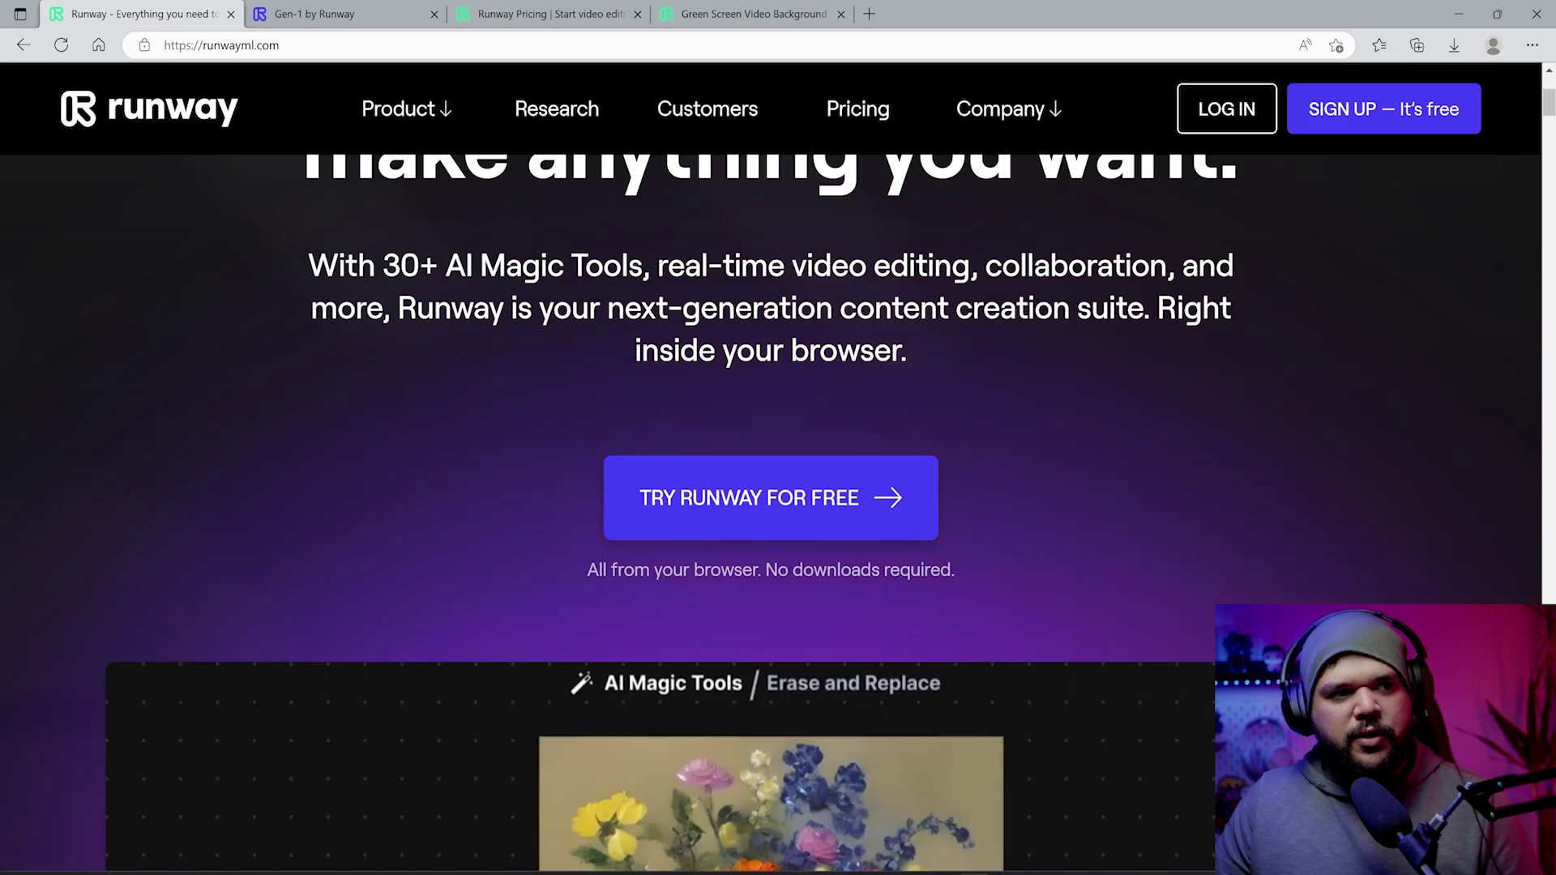
scroll(730, 559, "down", 4)
scroll(607, 324, "up", 5)
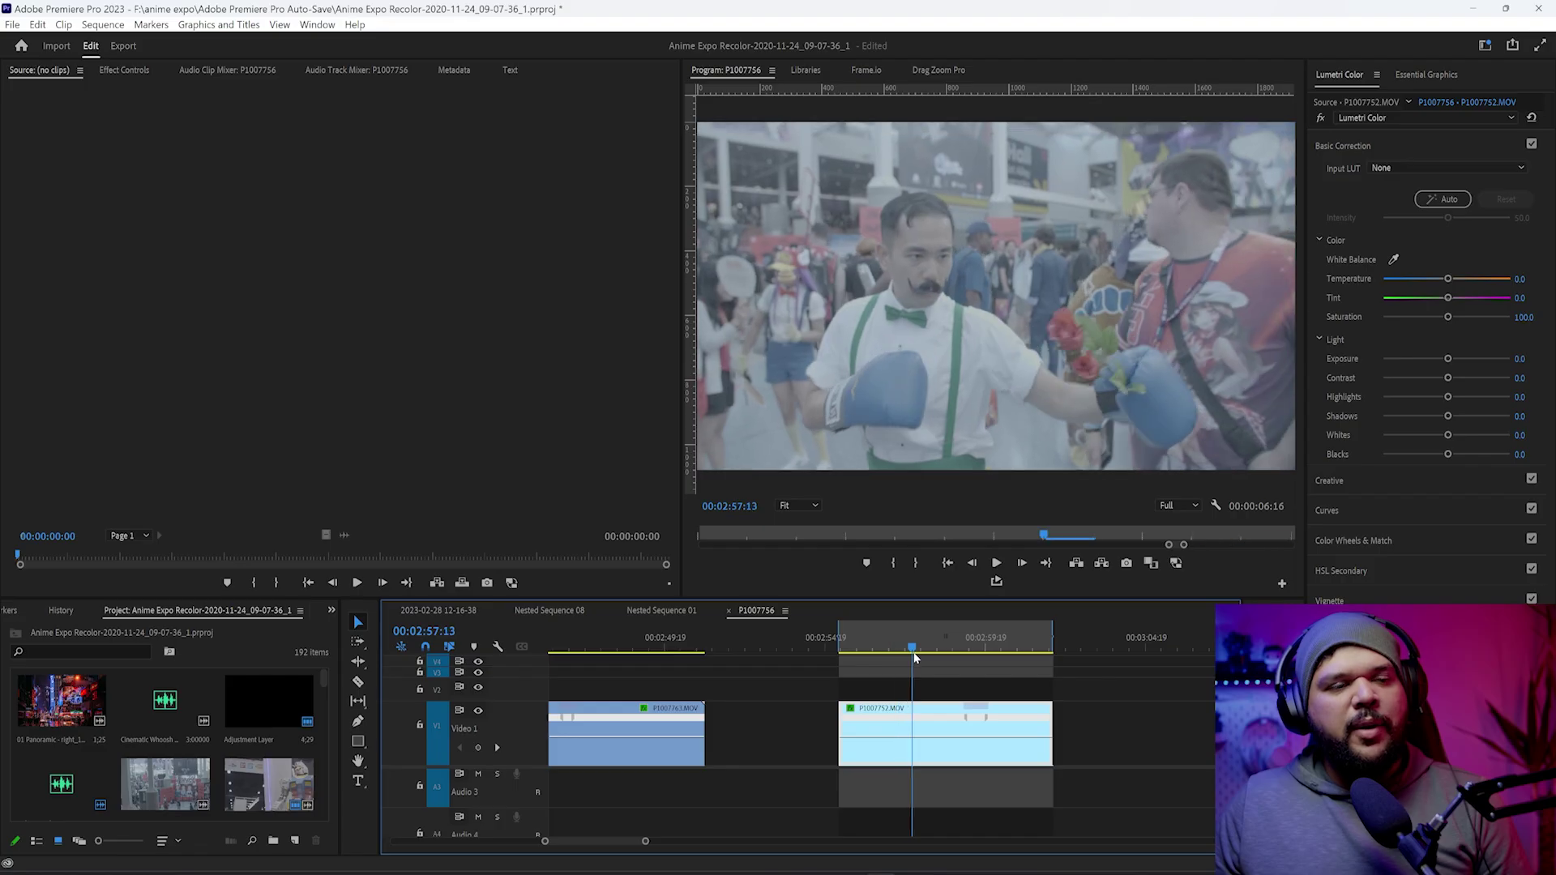
- Scrub the boxer clip, darken its shadows in Lumetri's Creative look, and play back the grade
left_click_drag(913, 657, 864, 653)
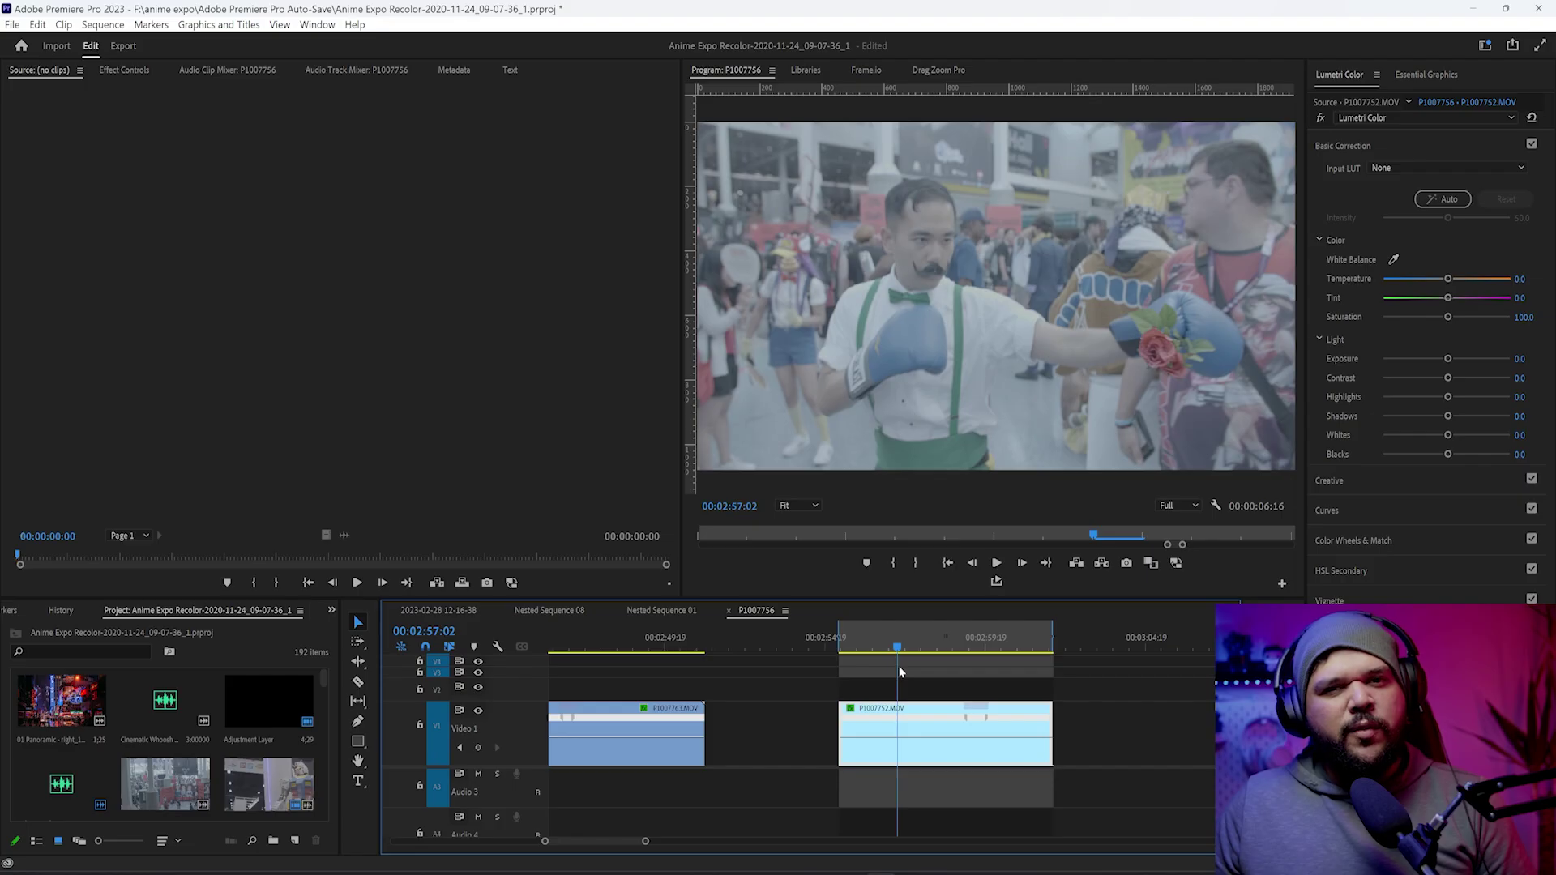
mouse_move(899, 671)
left_mouse_down()
mouse_move(1018, 676)
mouse_move(899, 673)
left_mouse_up()
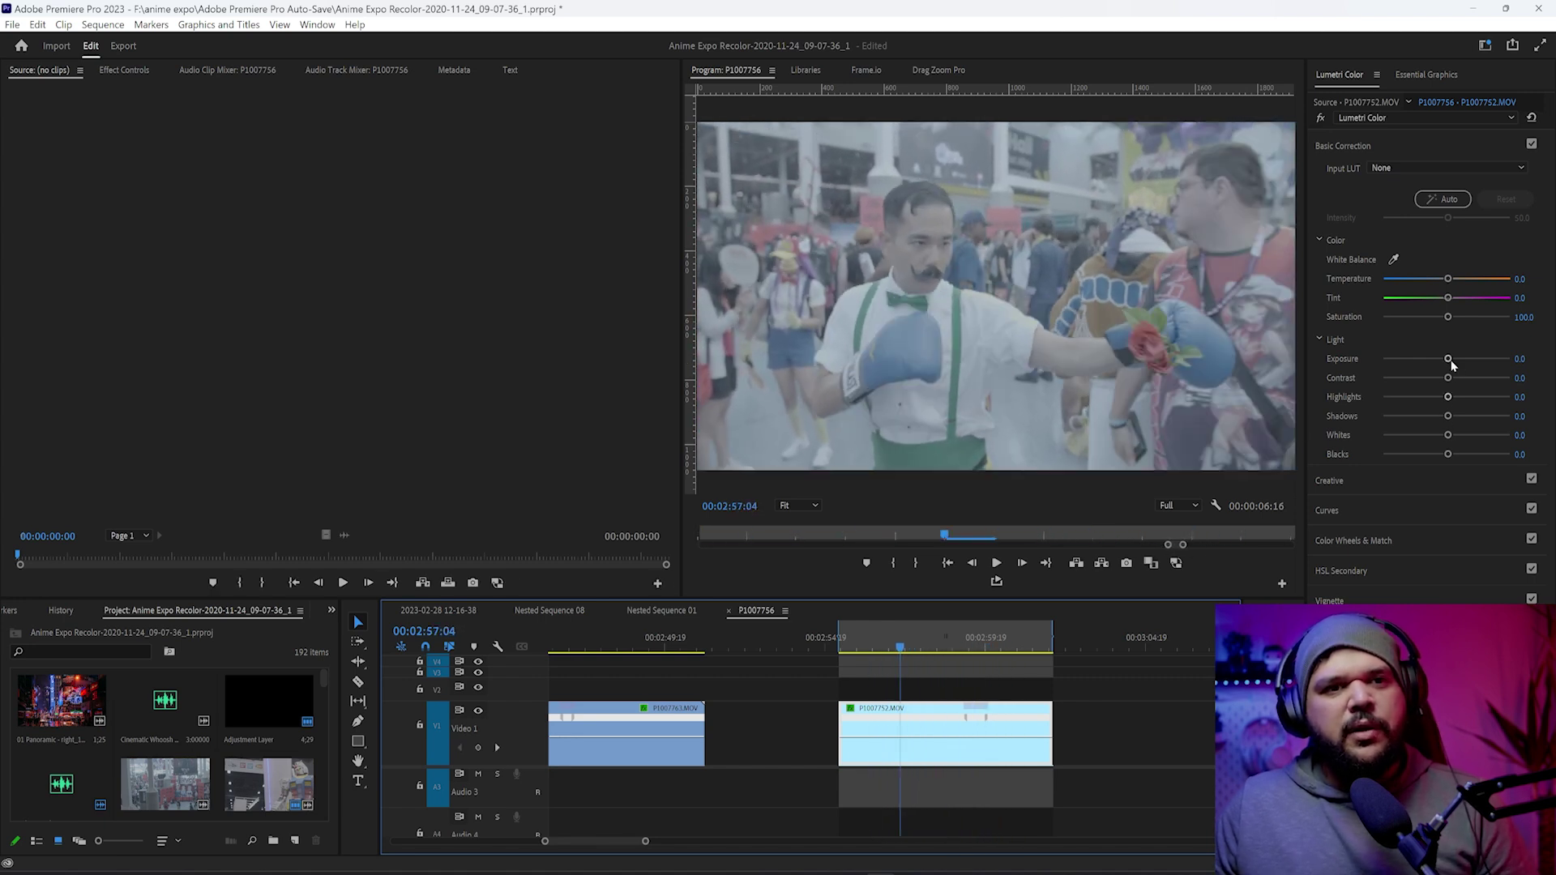
left_click(1333, 480)
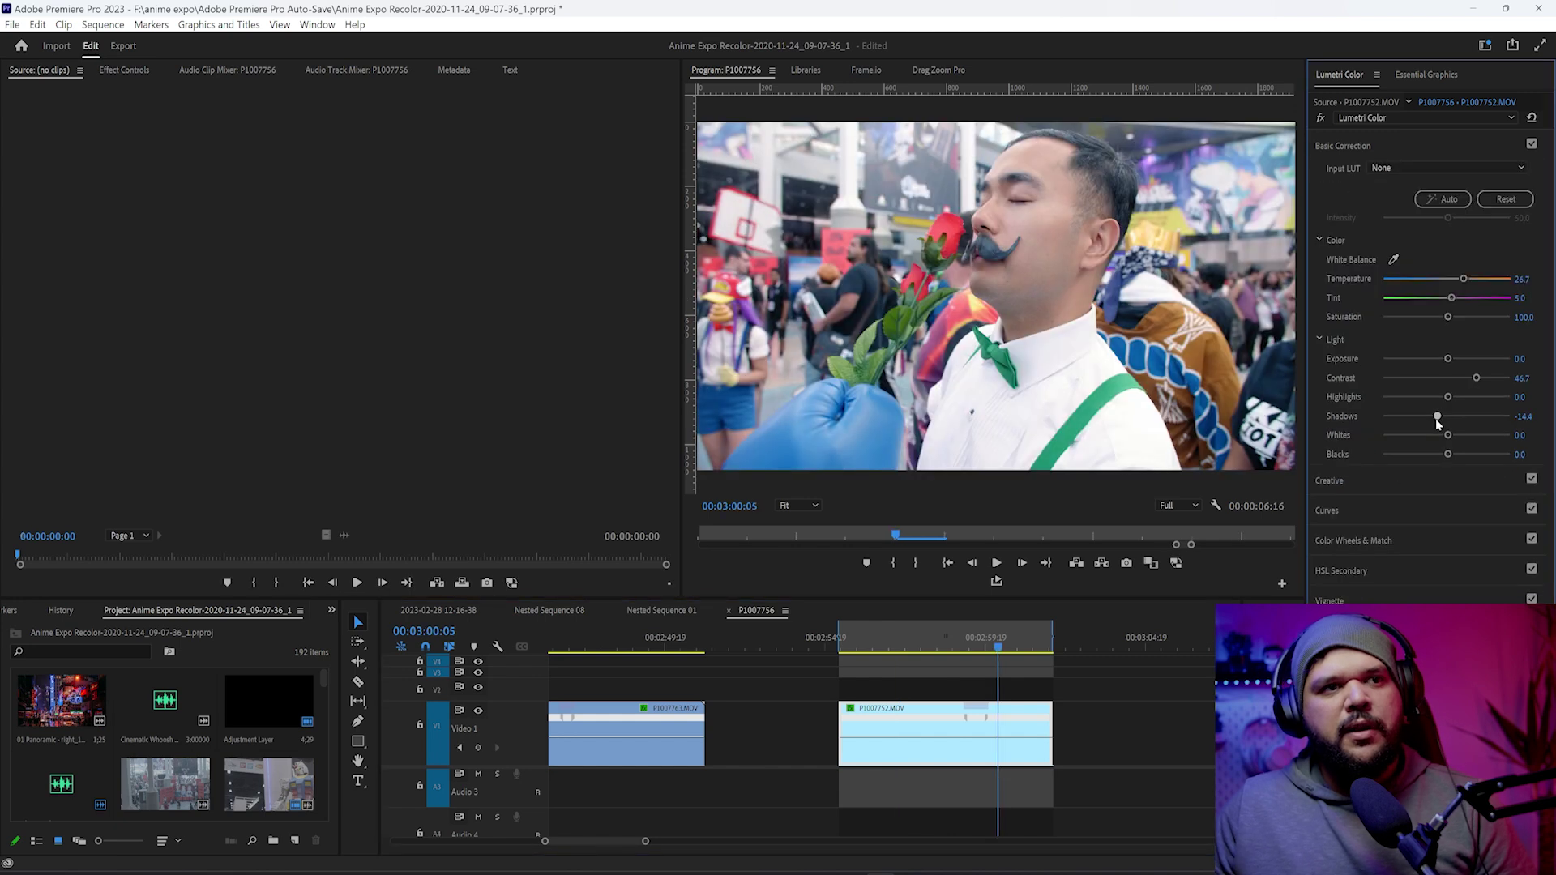
left_click_drag(1447, 416, 1440, 419)
key("space")
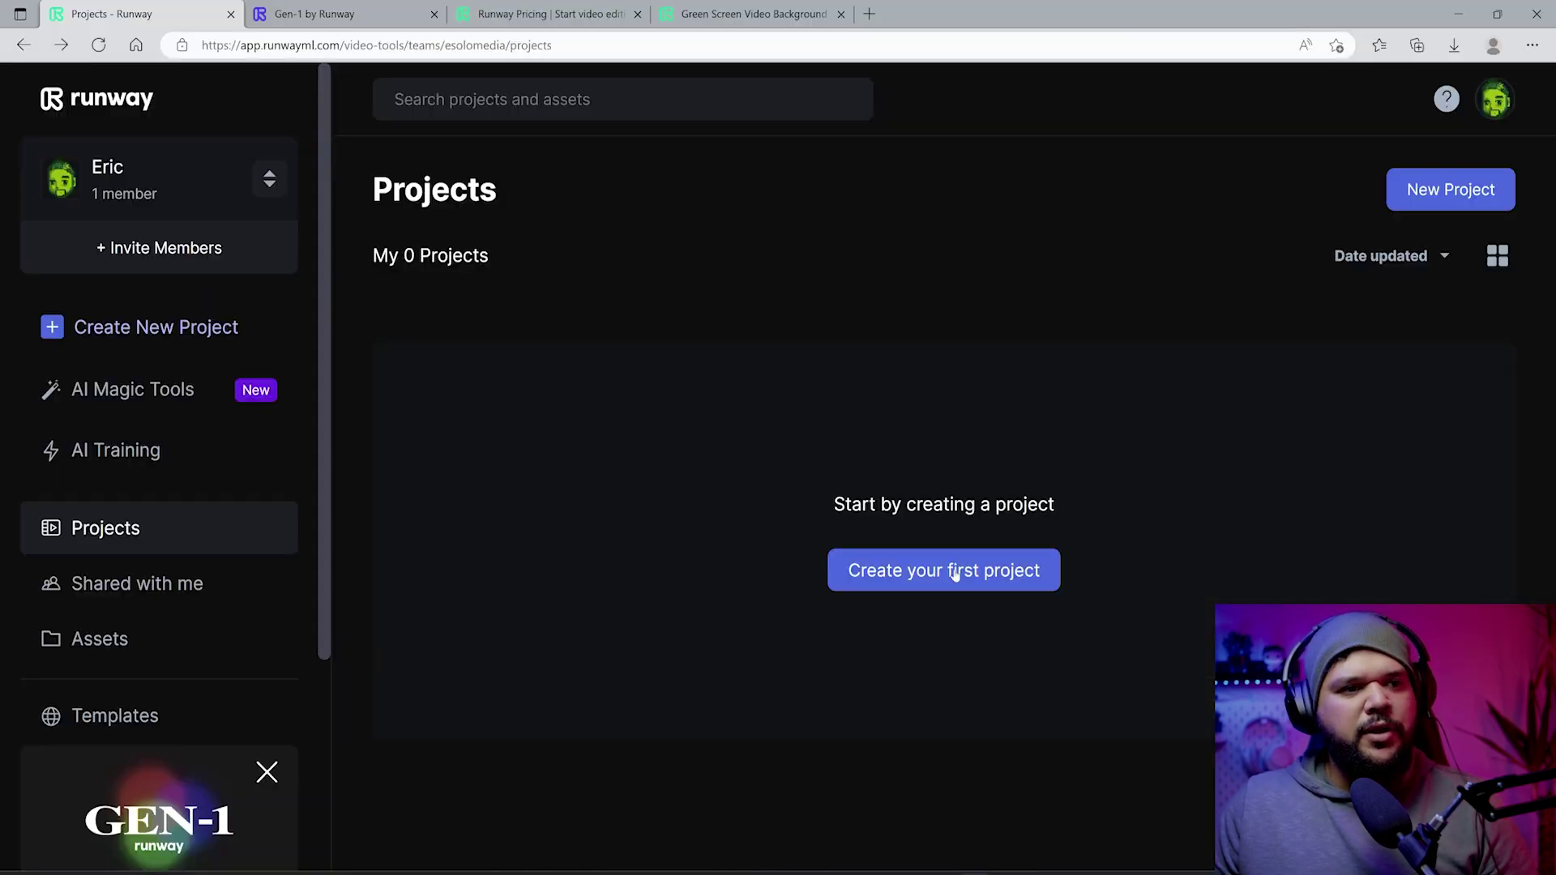
left_click(954, 573)
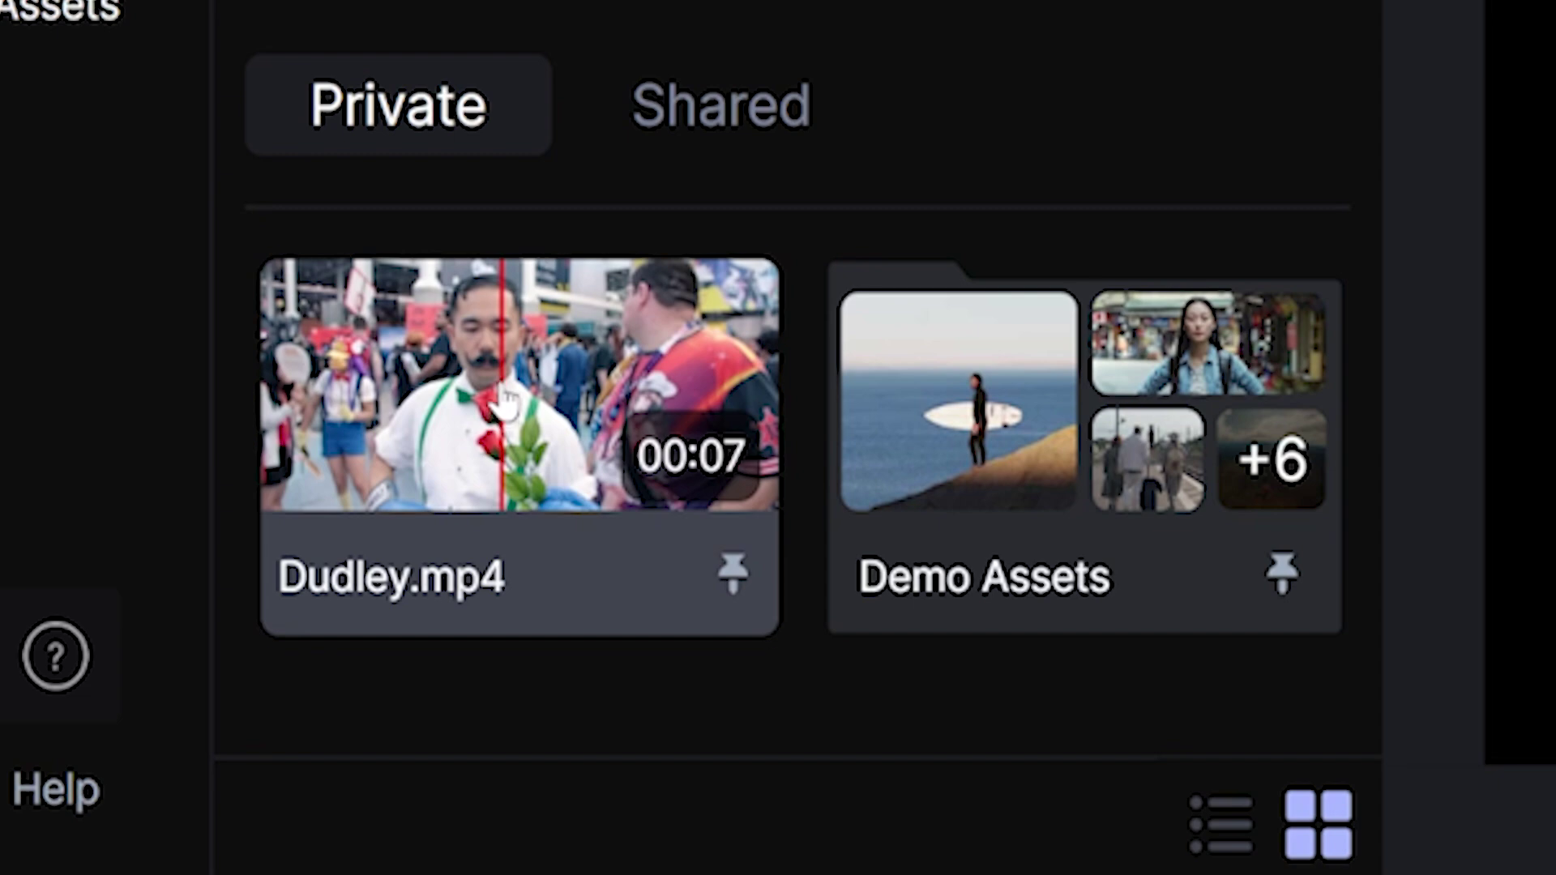
- Load Dudley.mp4 into the Green Screen editor and lower the mask Transparency to about 20
left_click(503, 398)
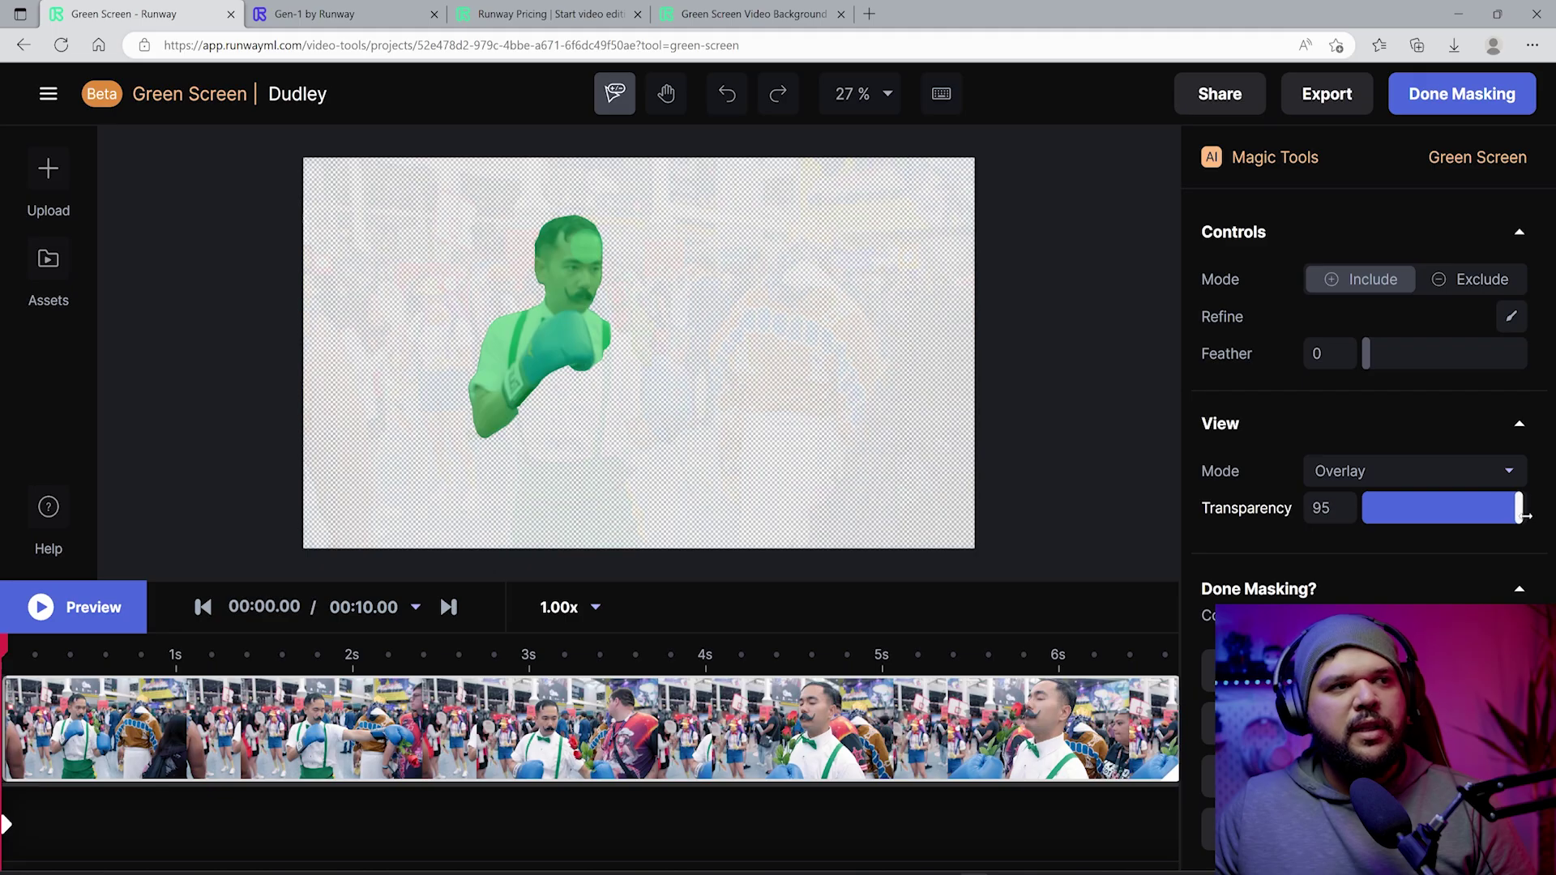
left_click_drag(1520, 508, 1391, 514)
- Check the cut-out in Preview and Matte view modes, then return to Overlay view
left_click(1375, 470)
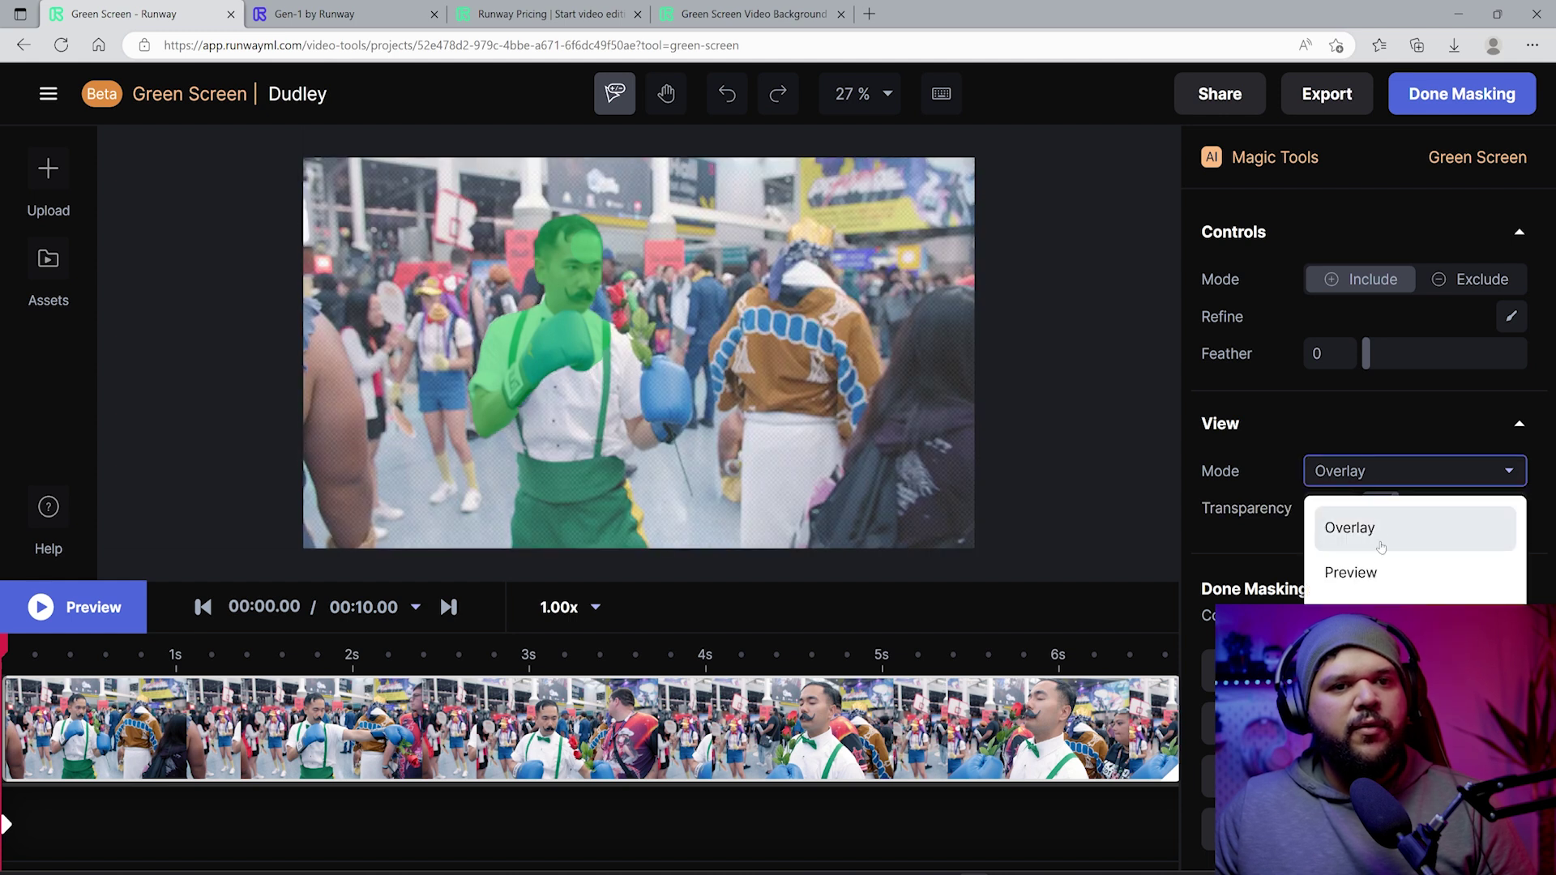
left_click(1361, 572)
left_click(1391, 483)
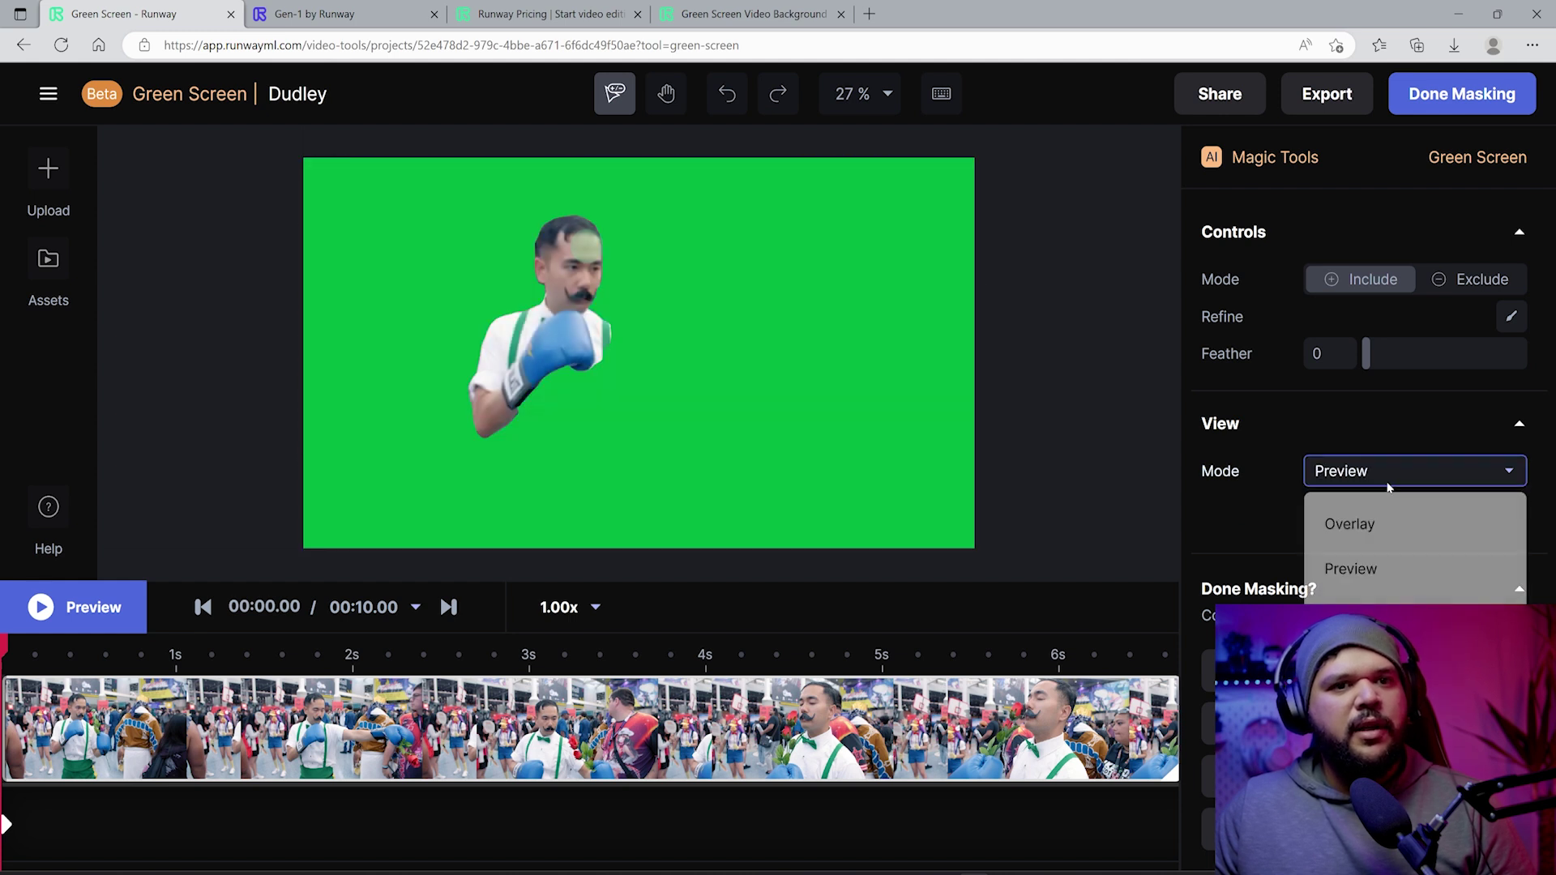
left_click(1389, 484)
left_click(1400, 476)
left_click(1350, 524)
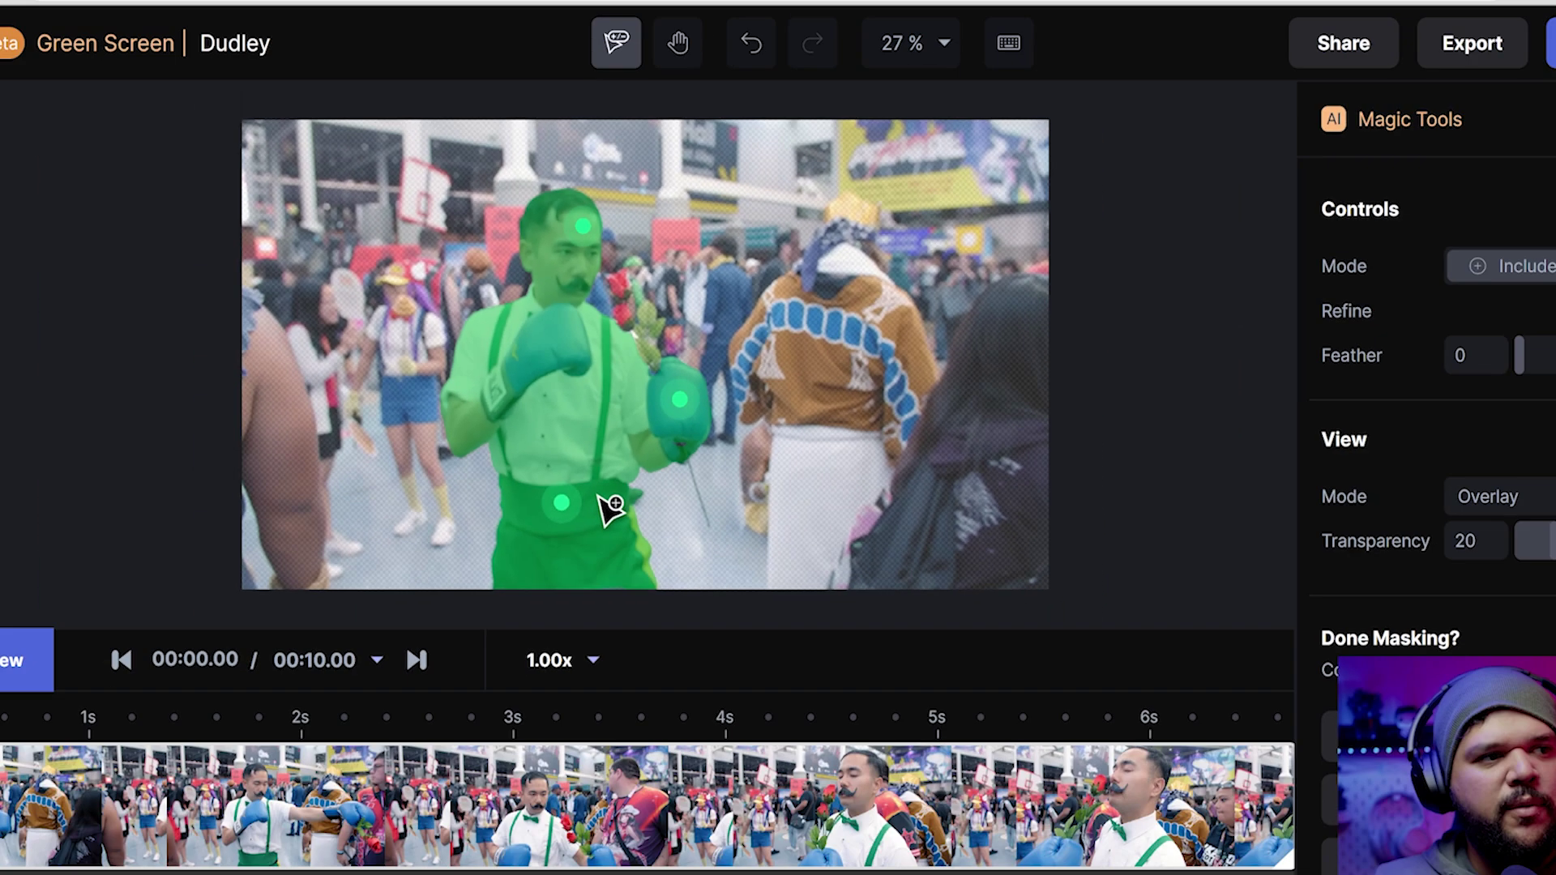
- Zoom in on the red flowers and add include points so the rose joins the mask
scroll(635, 406, "up", 10)
key("h")
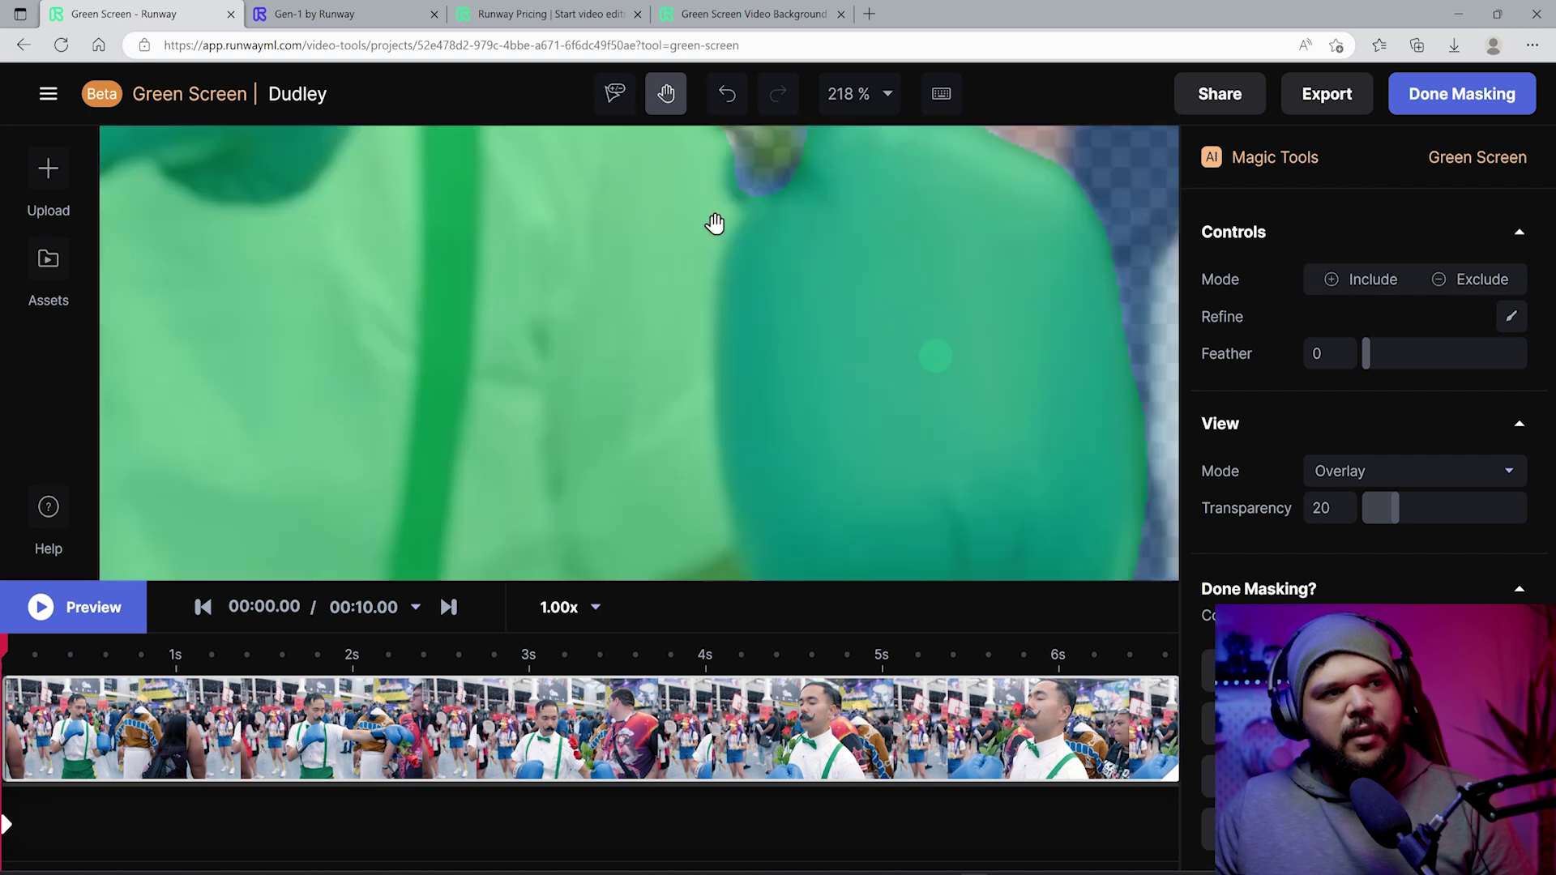
left_click_drag(713, 219, 833, 802)
left_click_drag(792, 265, 767, 324)
key("m")
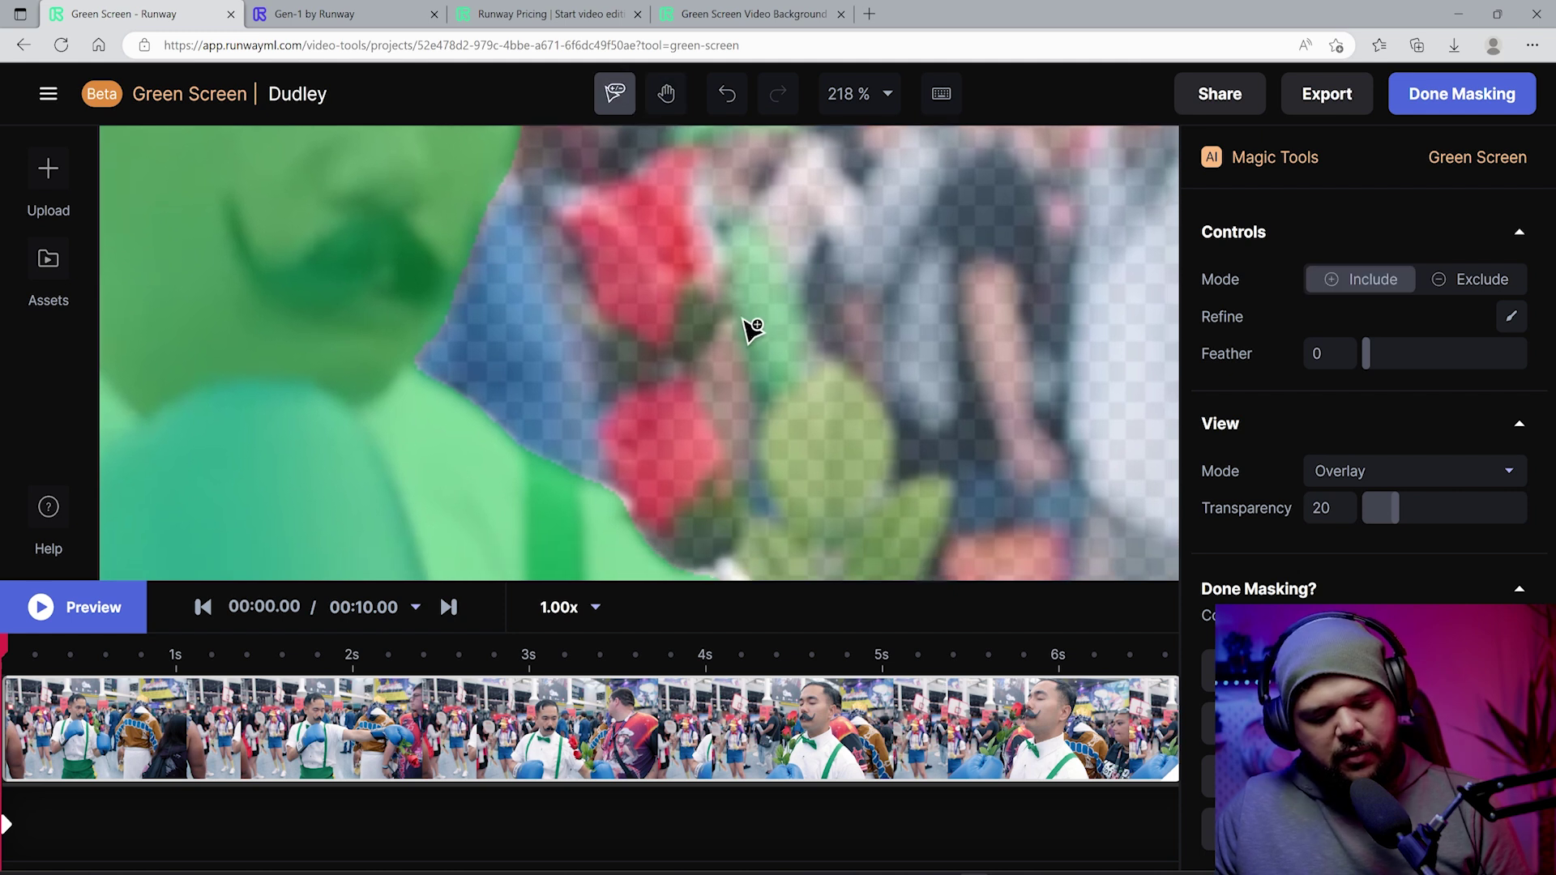
scroll(749, 328, "down", 10)
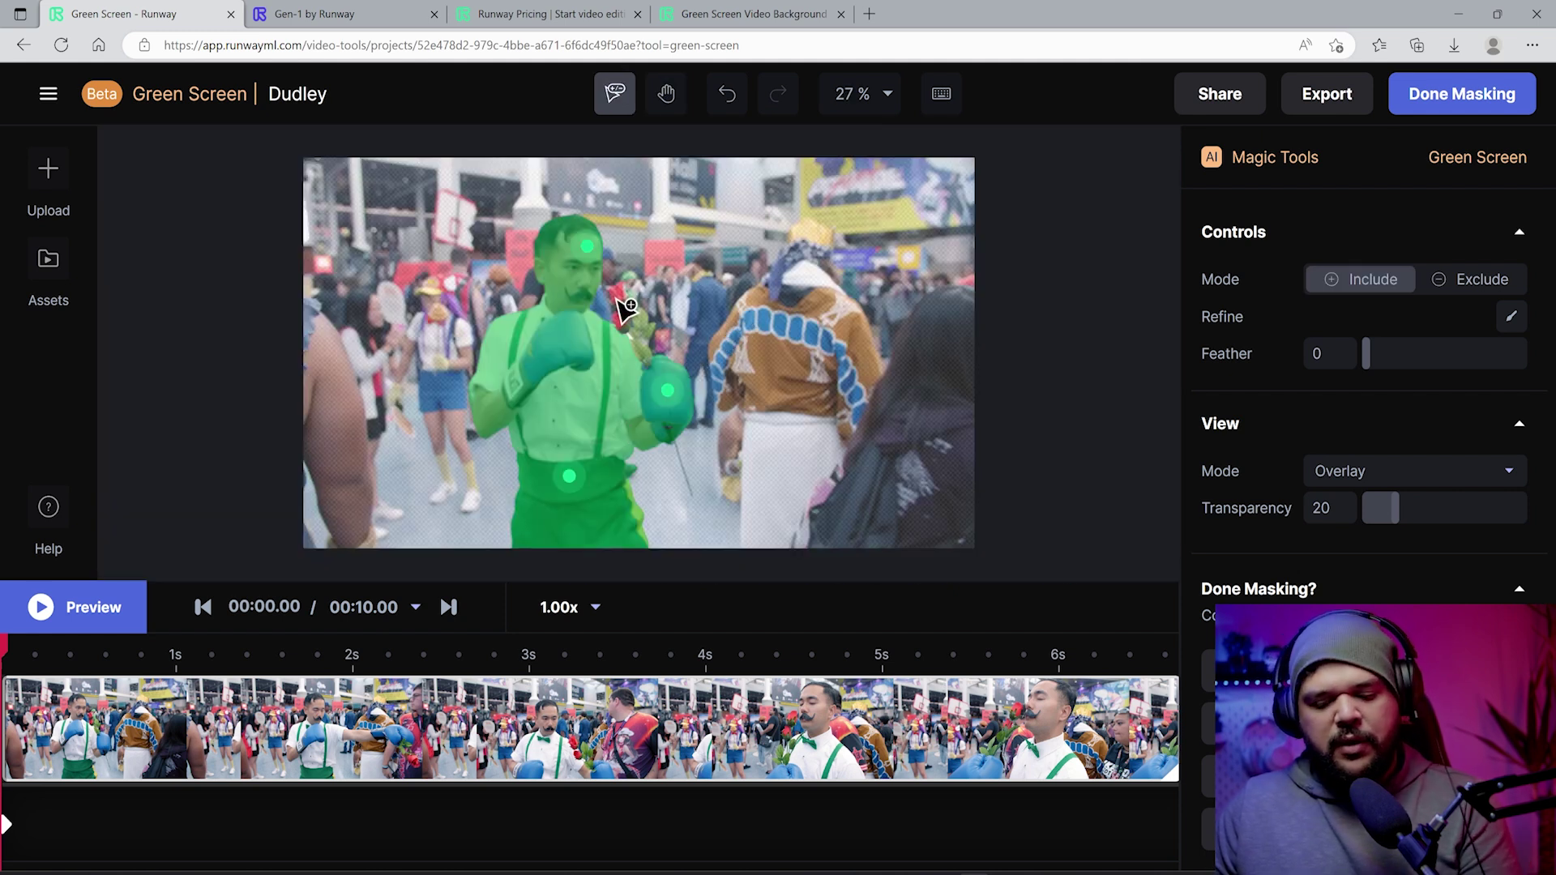
scroll(624, 306, "up", 3)
scroll(625, 306, "up", 3)
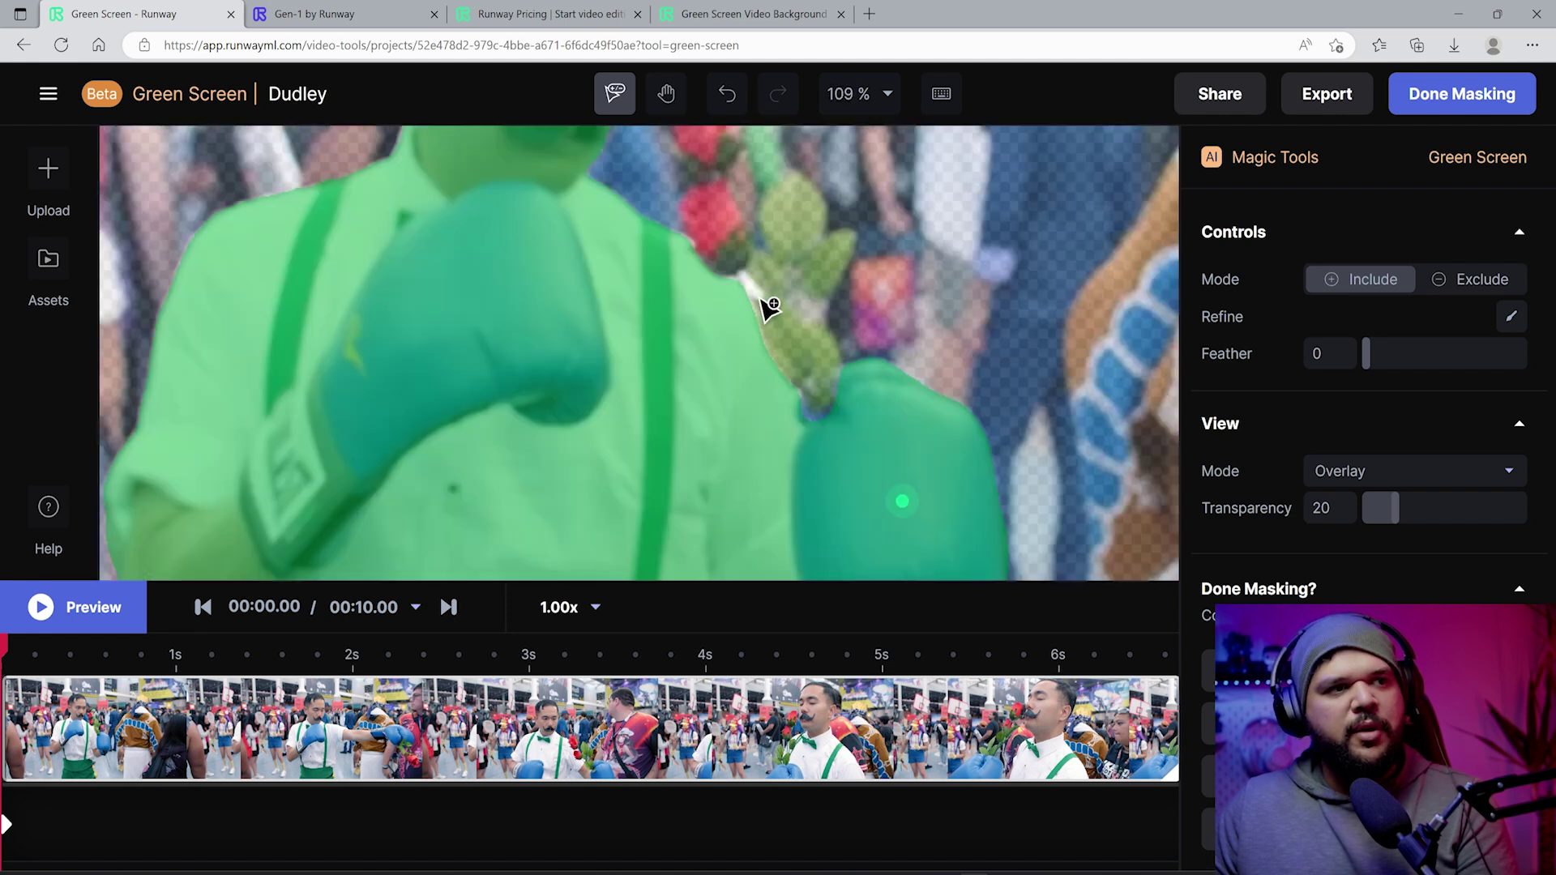
scroll(757, 278, "up", 1)
left_click(706, 397)
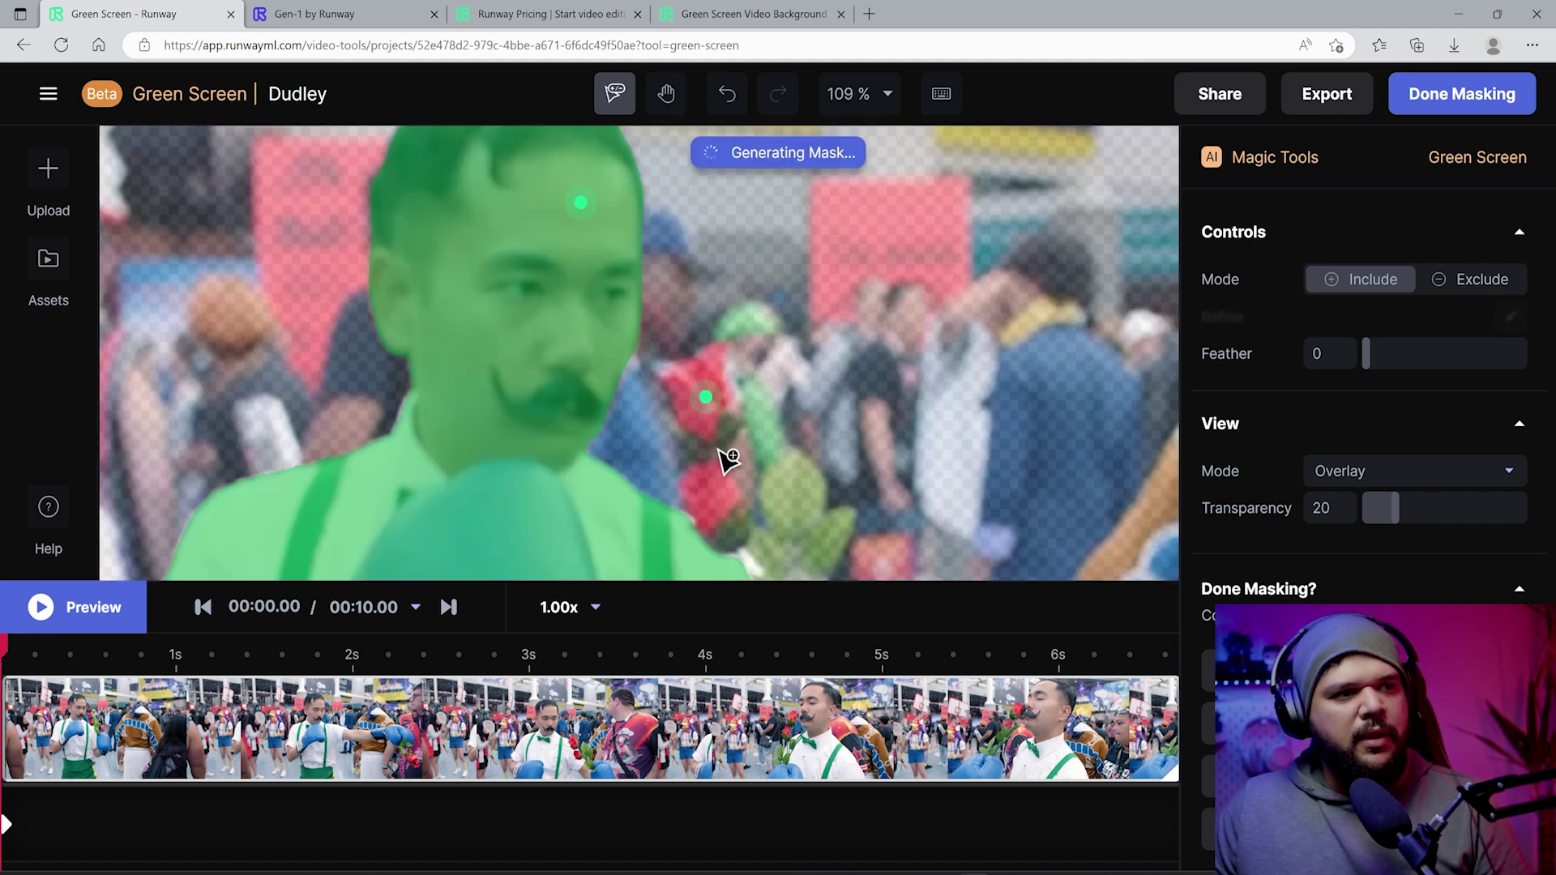
left_click(796, 492)
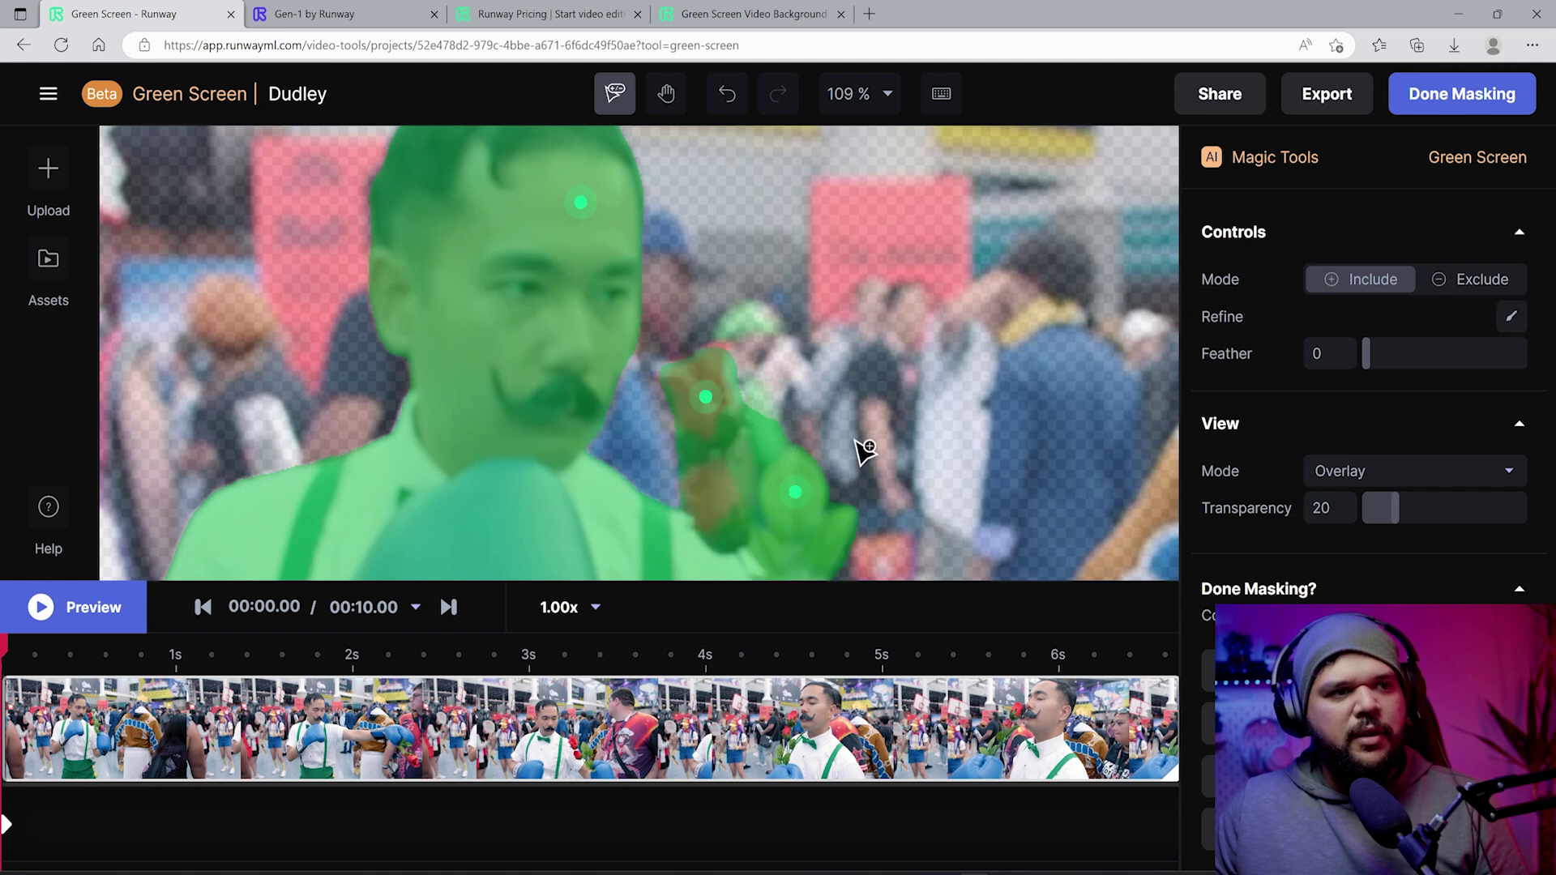
- Preview the cut-out against the green background and play the clip to check the mask
scroll(865, 450, "down", 3)
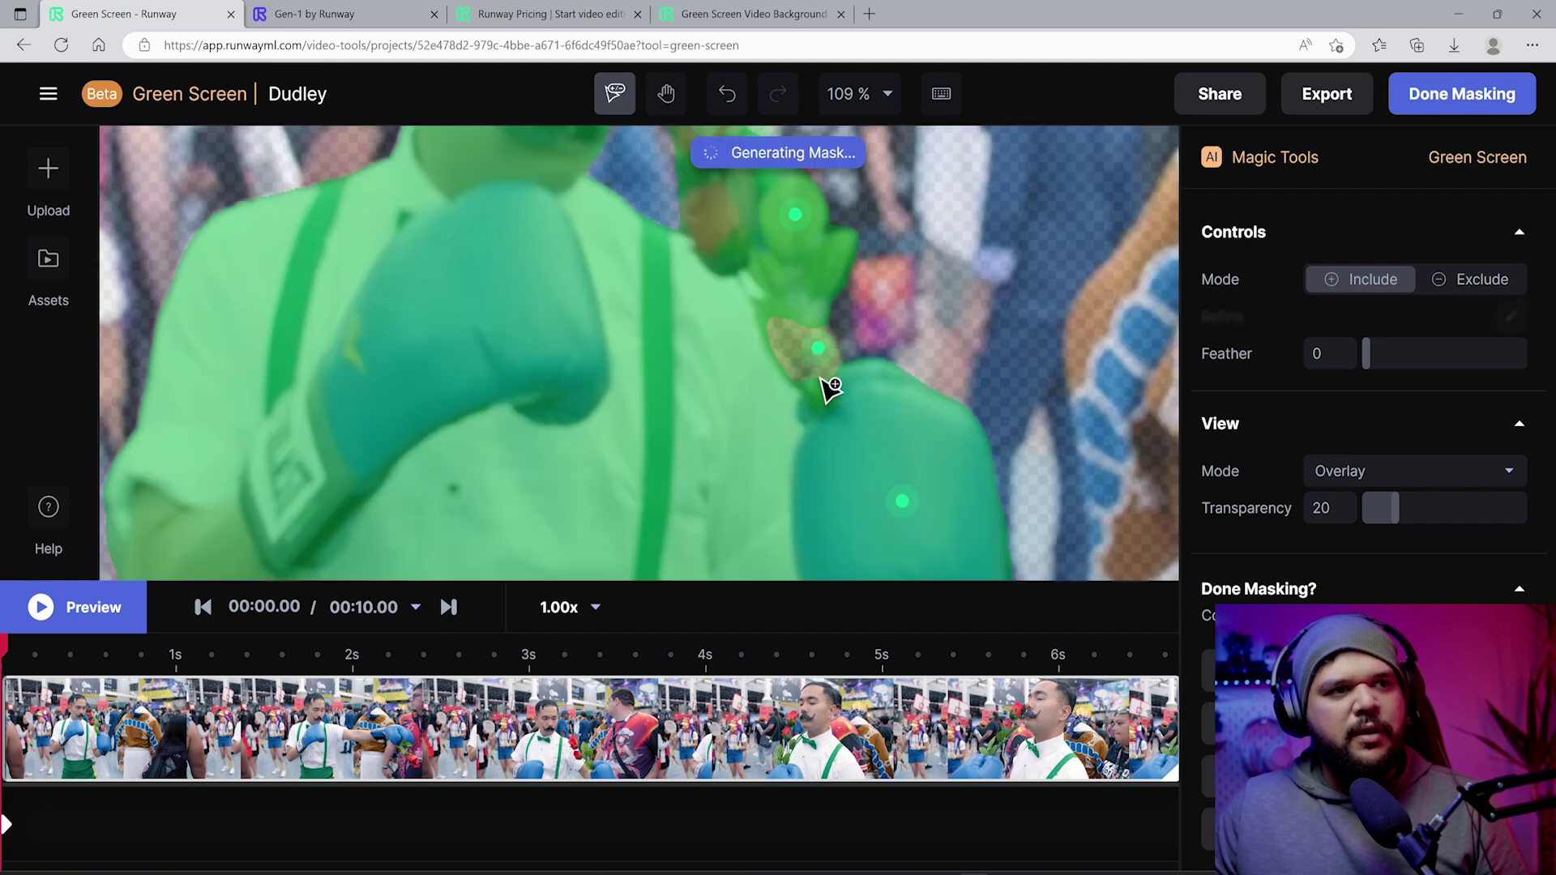
scroll(792, 348, "up", 3)
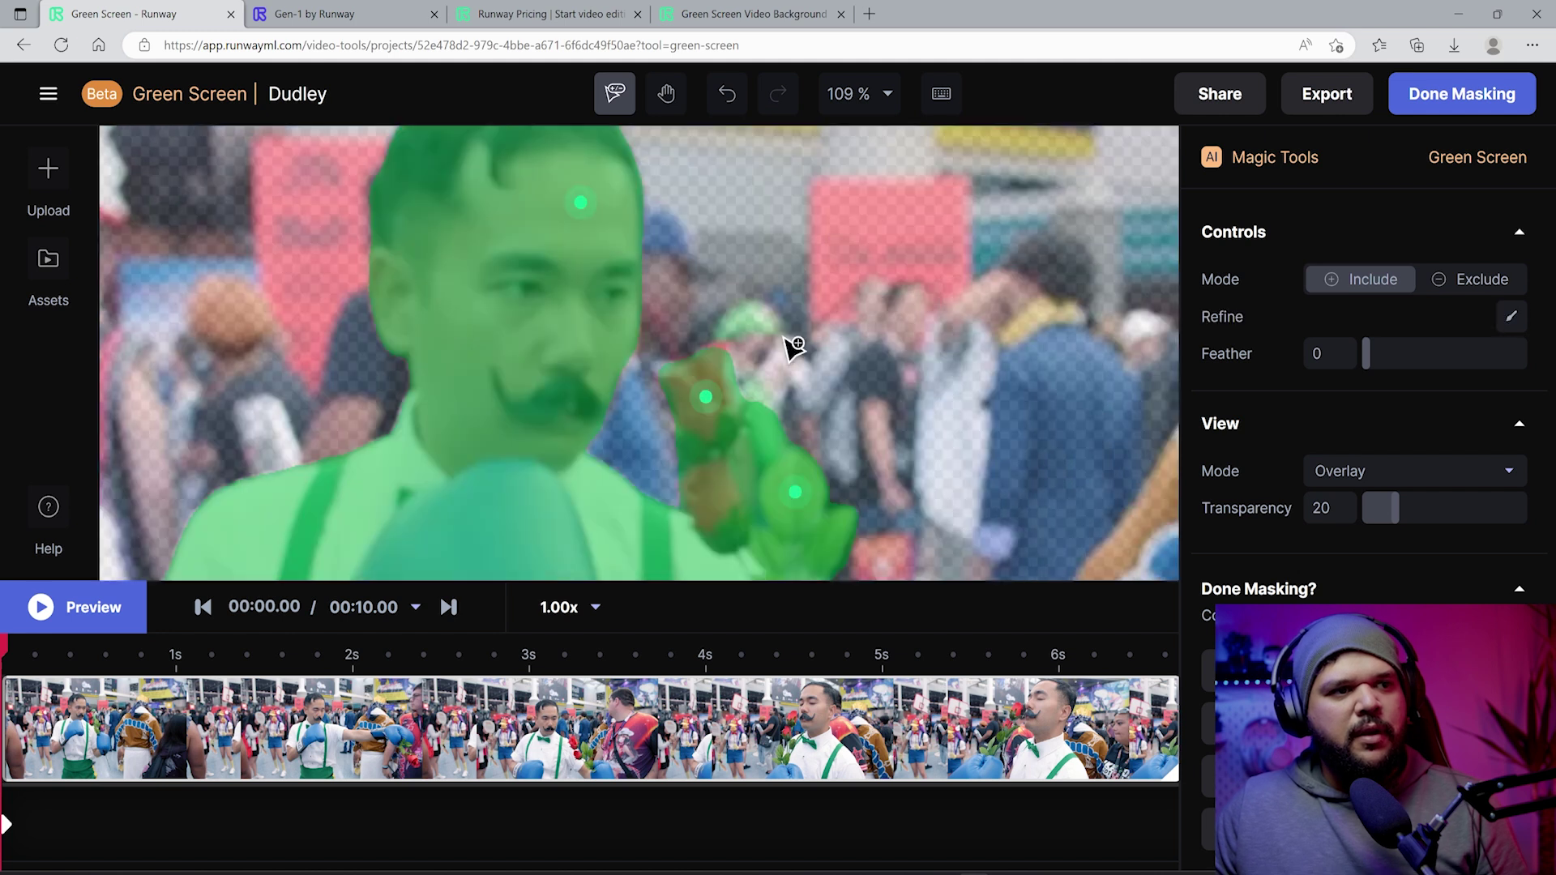
key("p")
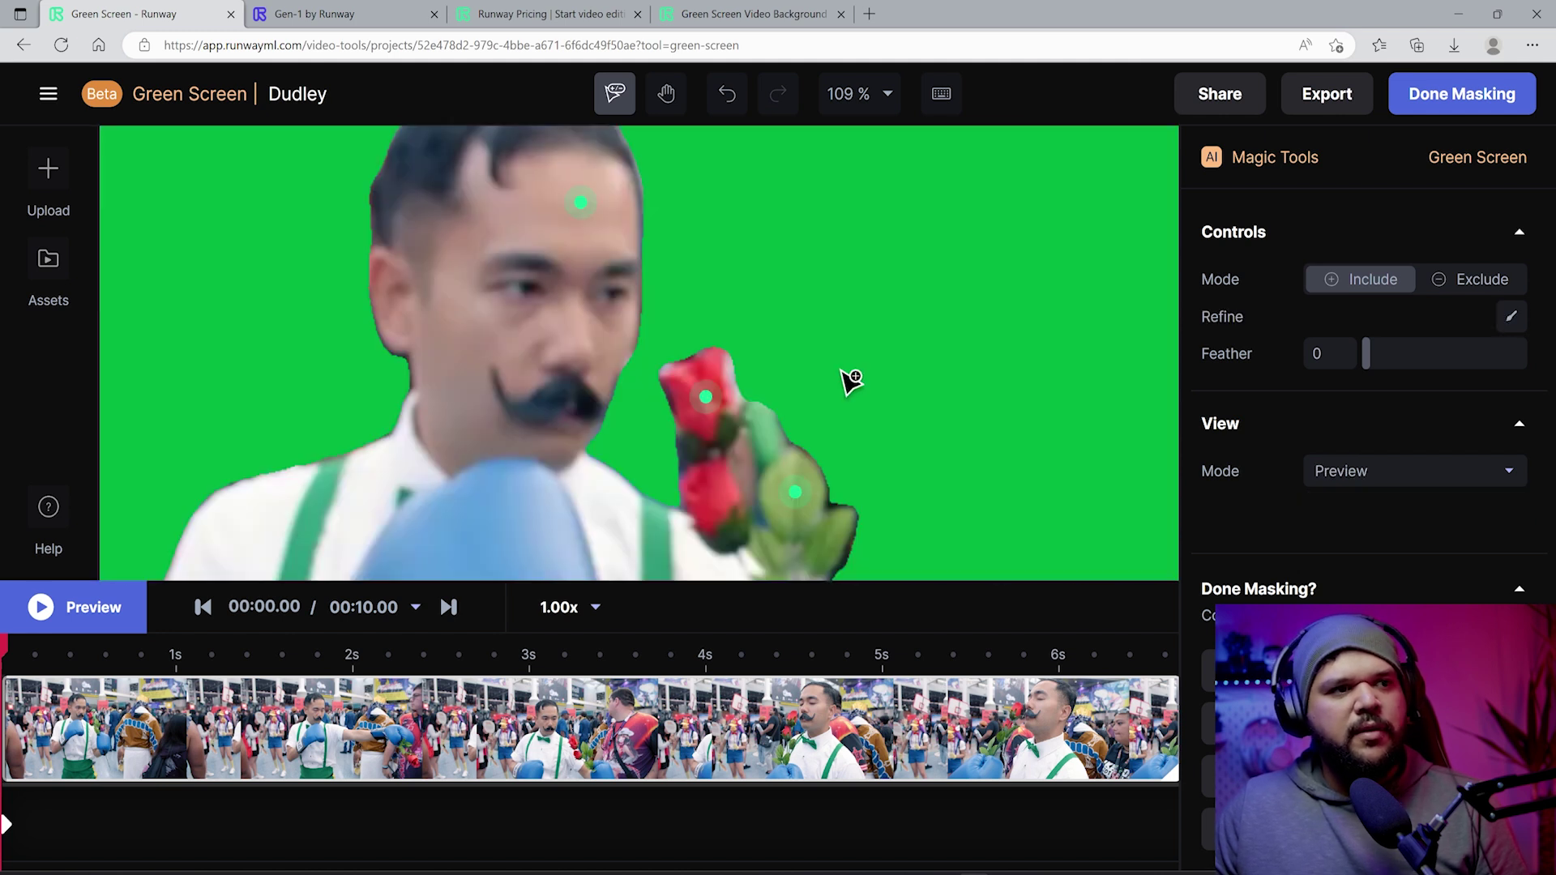
scroll(846, 377, "down", 5)
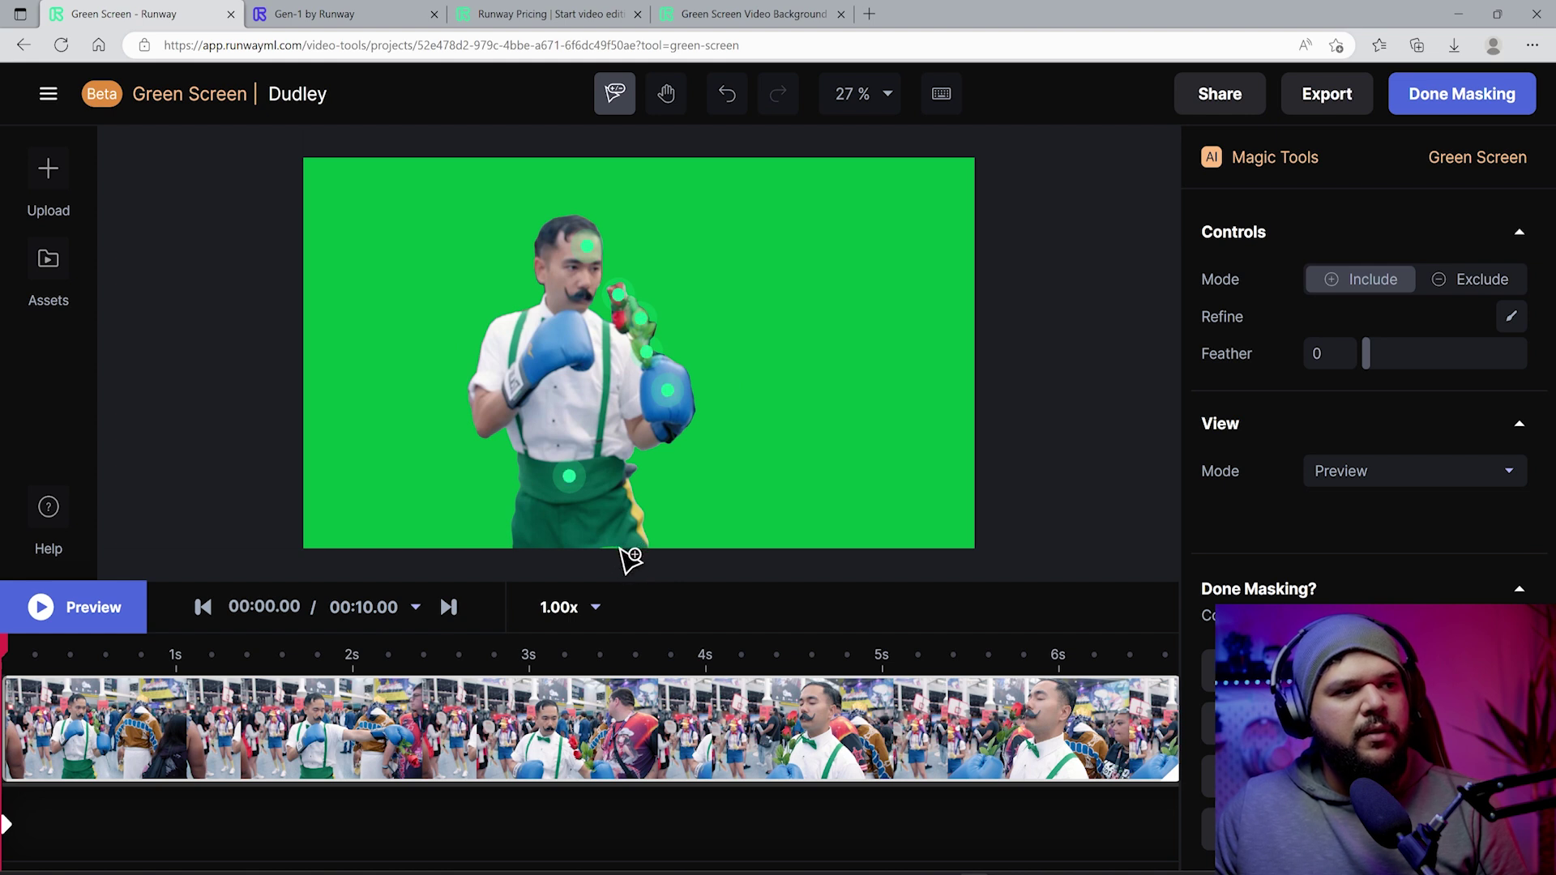
key("space")
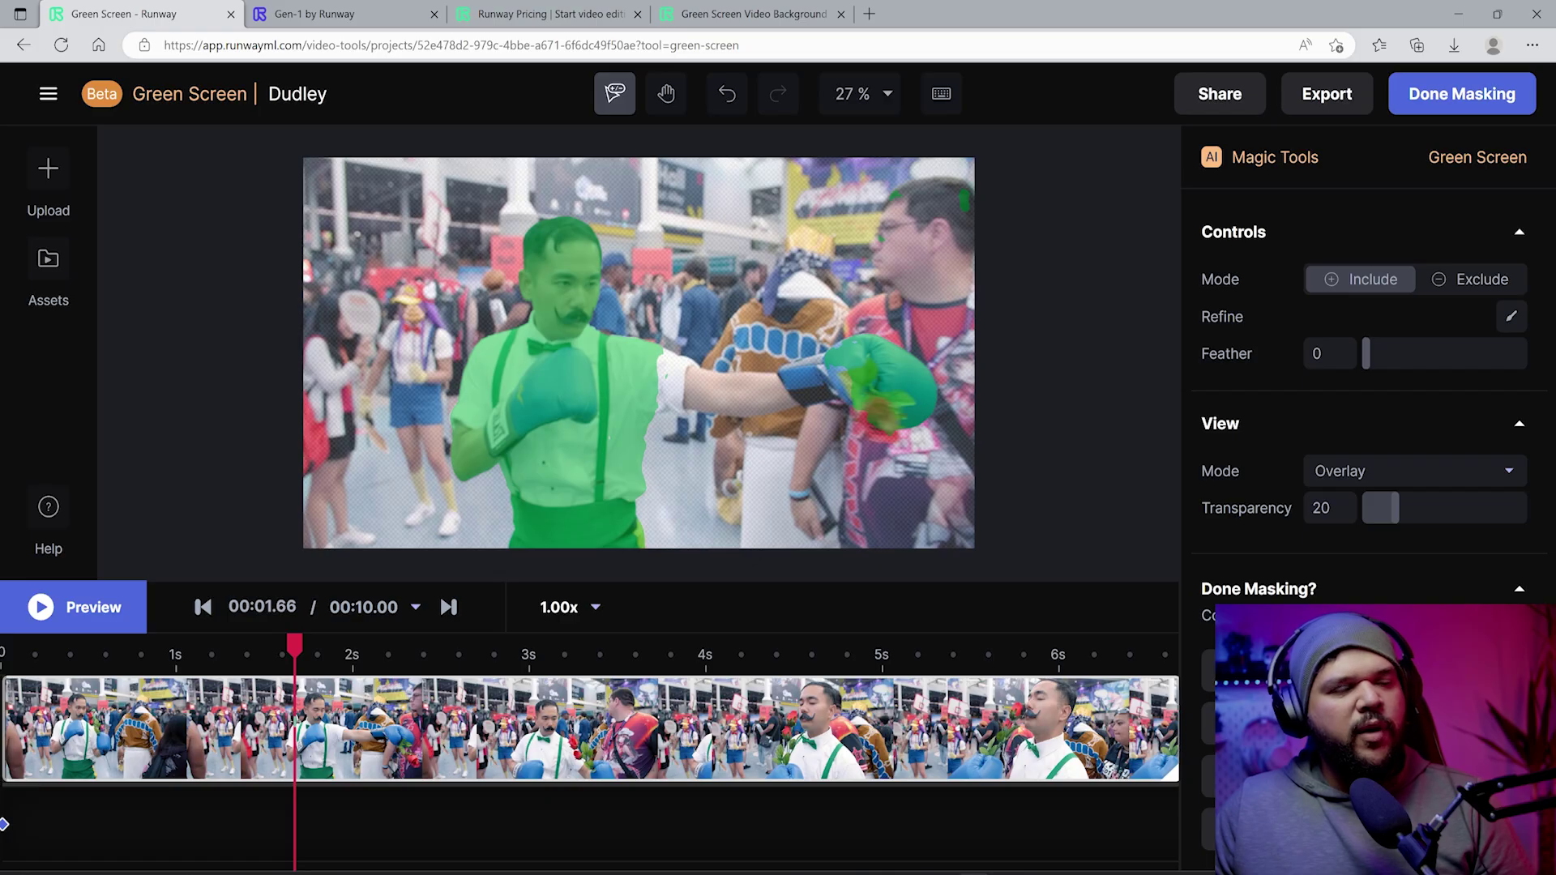
- At about 1.6 s, exclude the bystander's arm and the stray lower glove from the mask
mouse_move(294, 646)
left_mouse_down()
mouse_move(594, 646)
mouse_move(272, 646)
left_mouse_up()
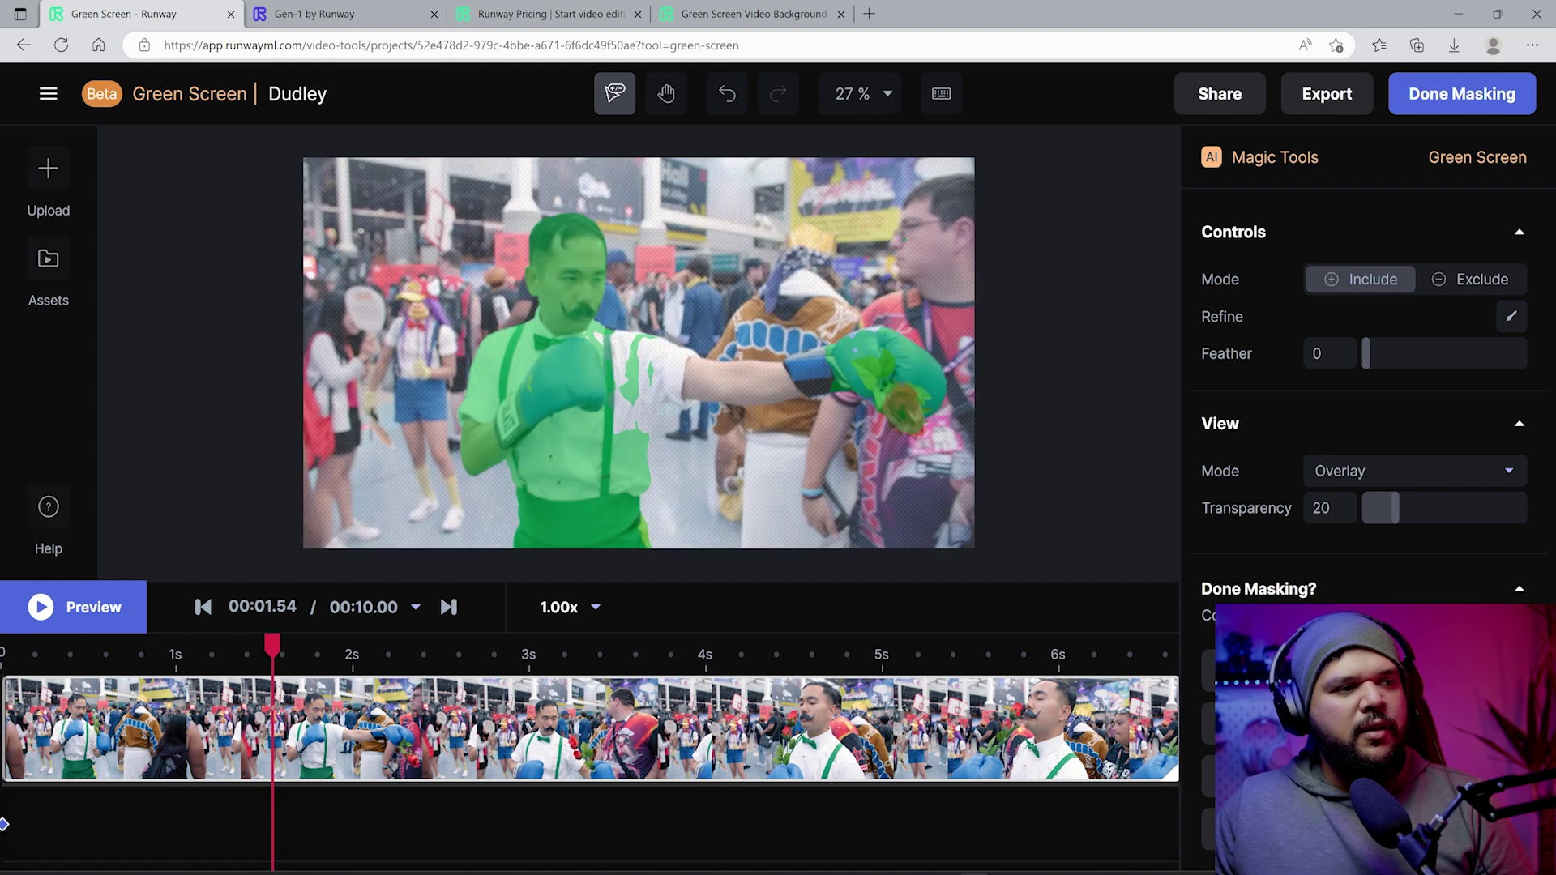
left_click_drag(276, 654, 288, 654)
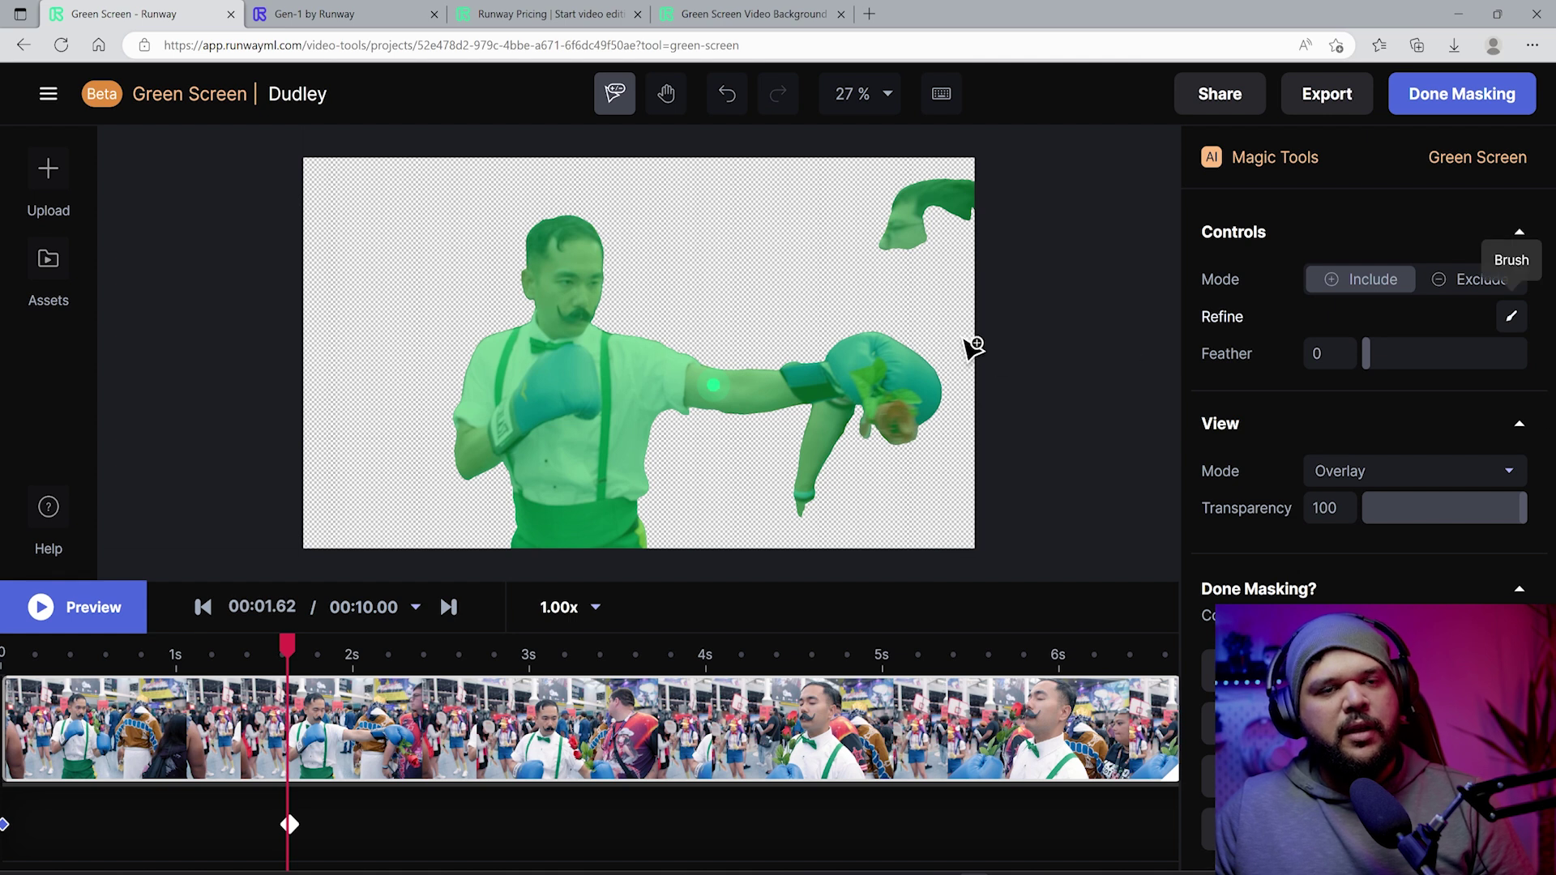
left_click(1469, 279)
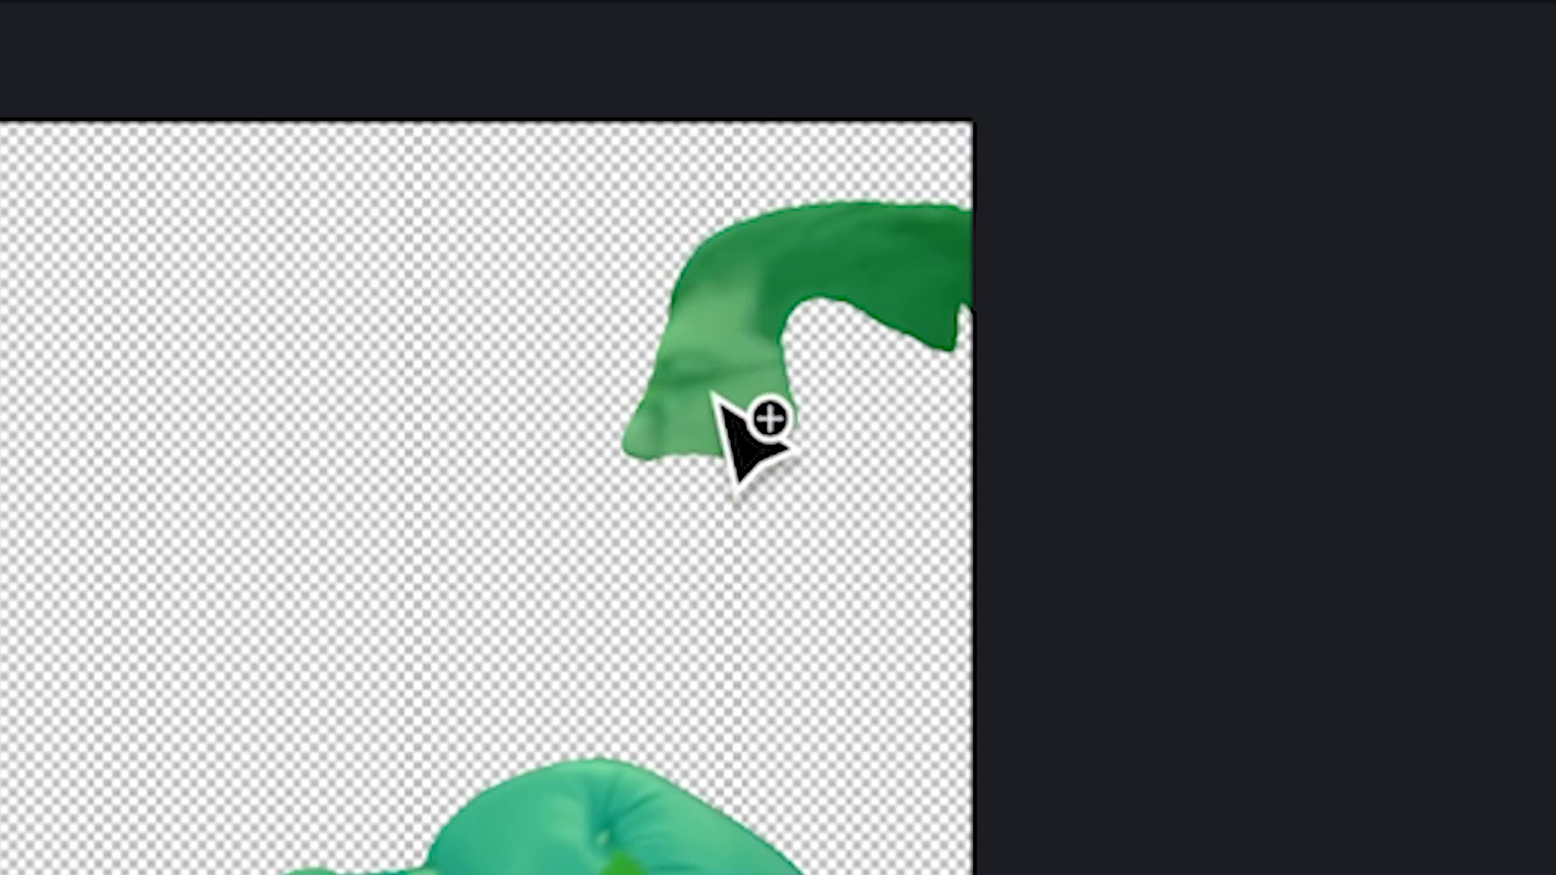
left_click(759, 282)
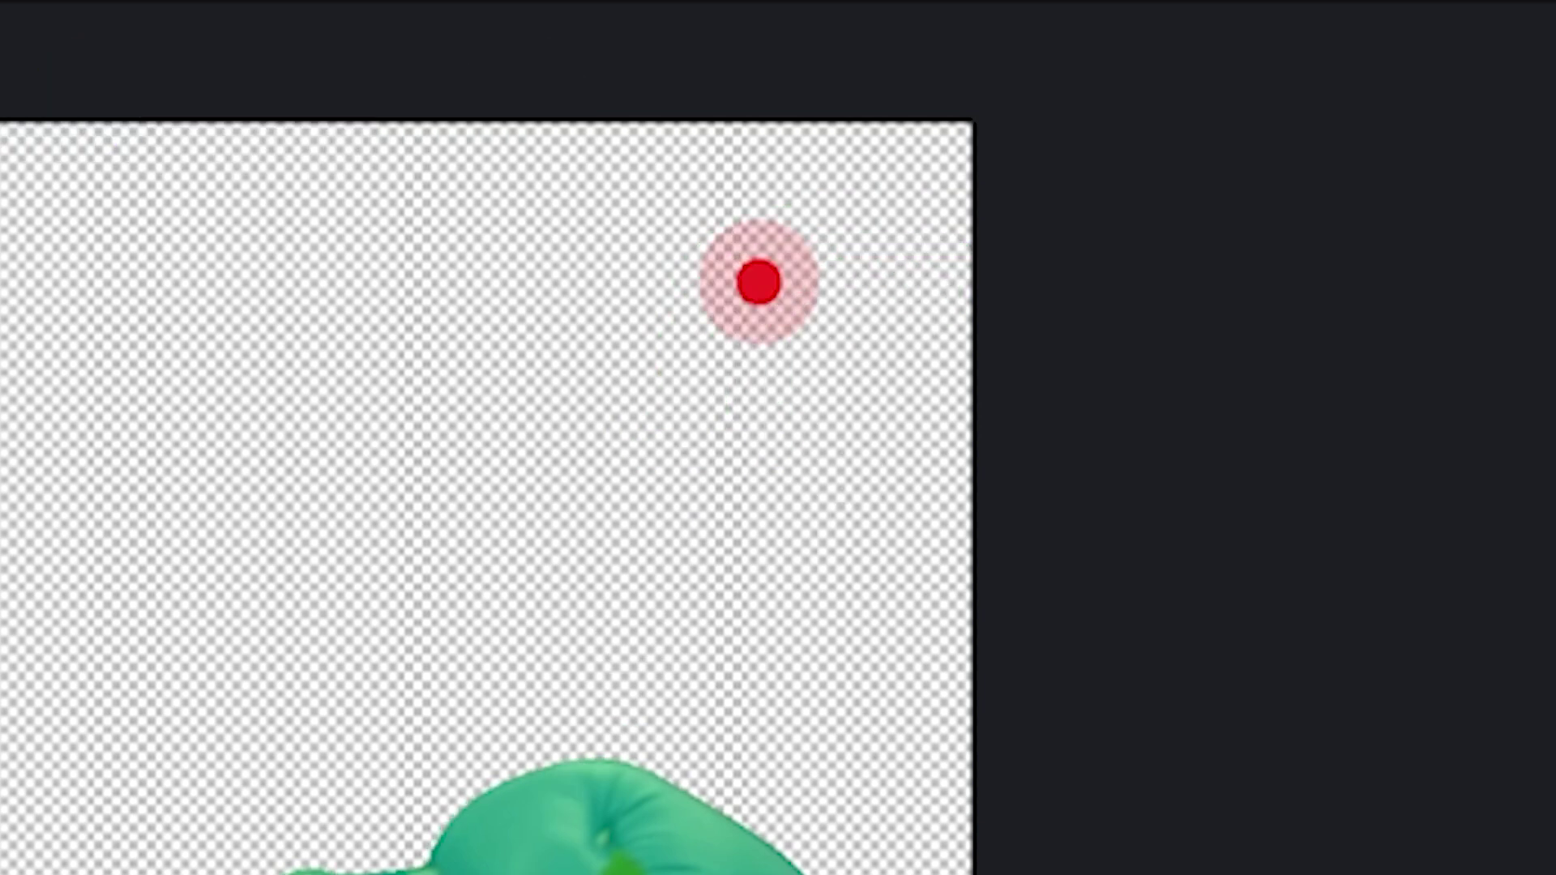
left_click(820, 425)
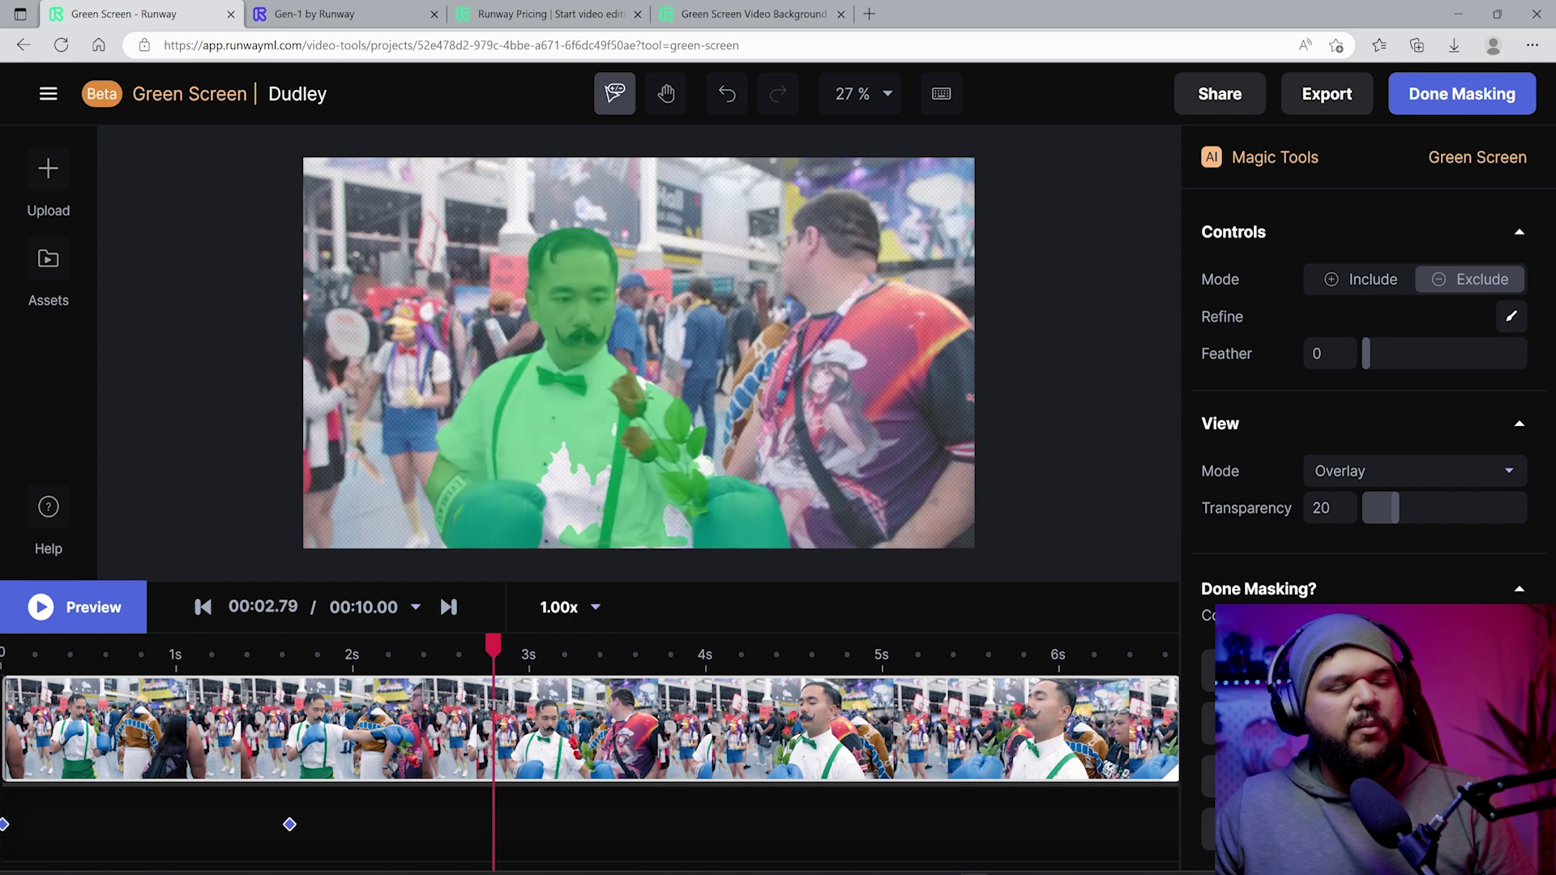
- Step through frames around 2.75–3.21 s and include the missing white shirt patch in the mask
key("Left")
key("Left")
key("Left")
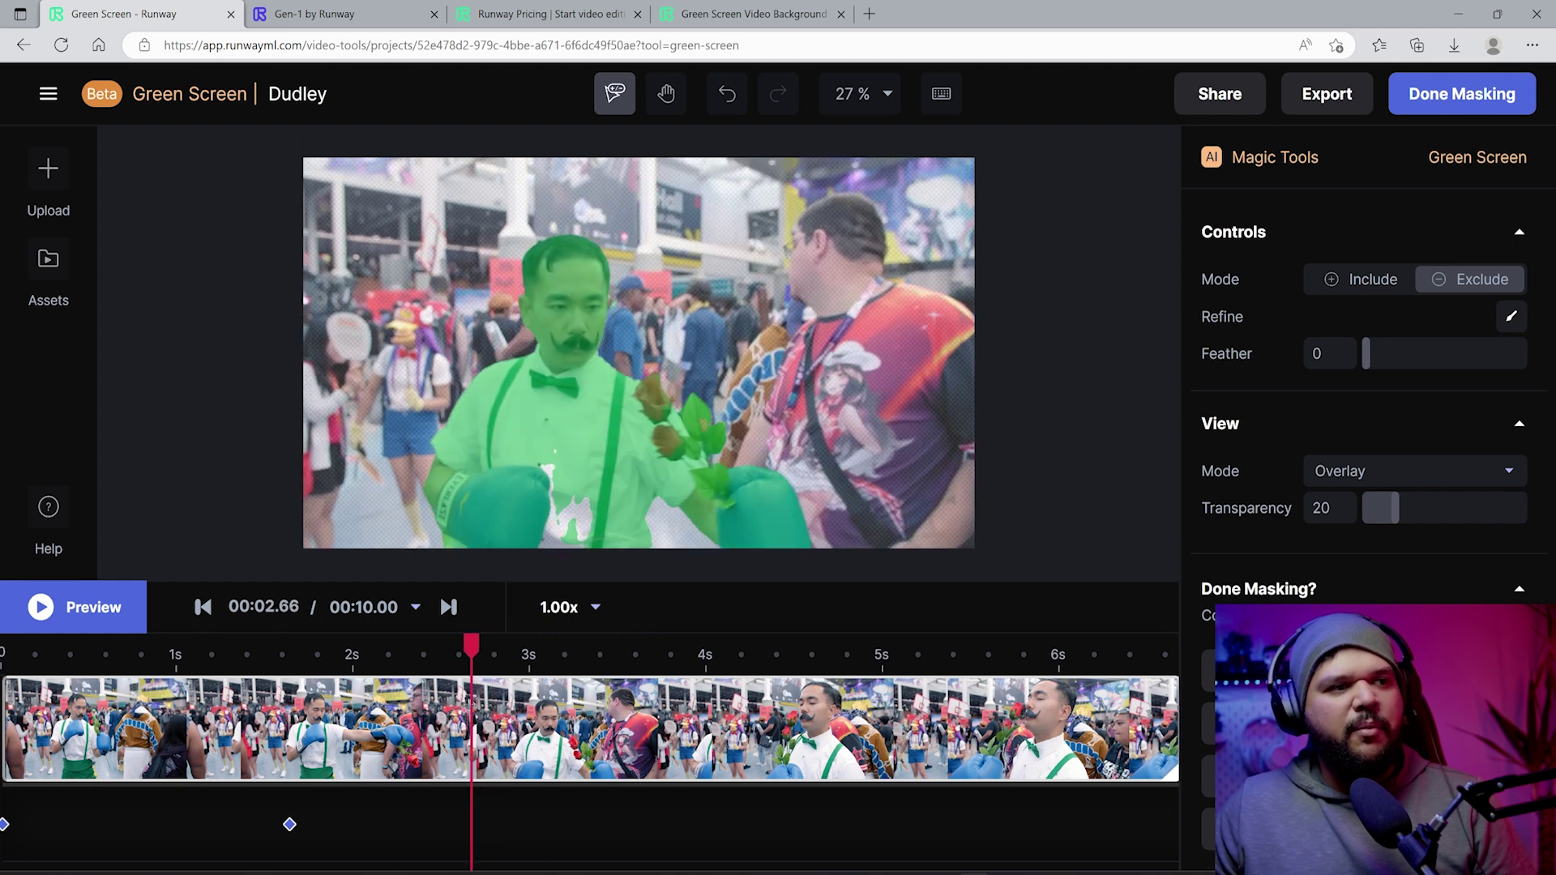
key("Left")
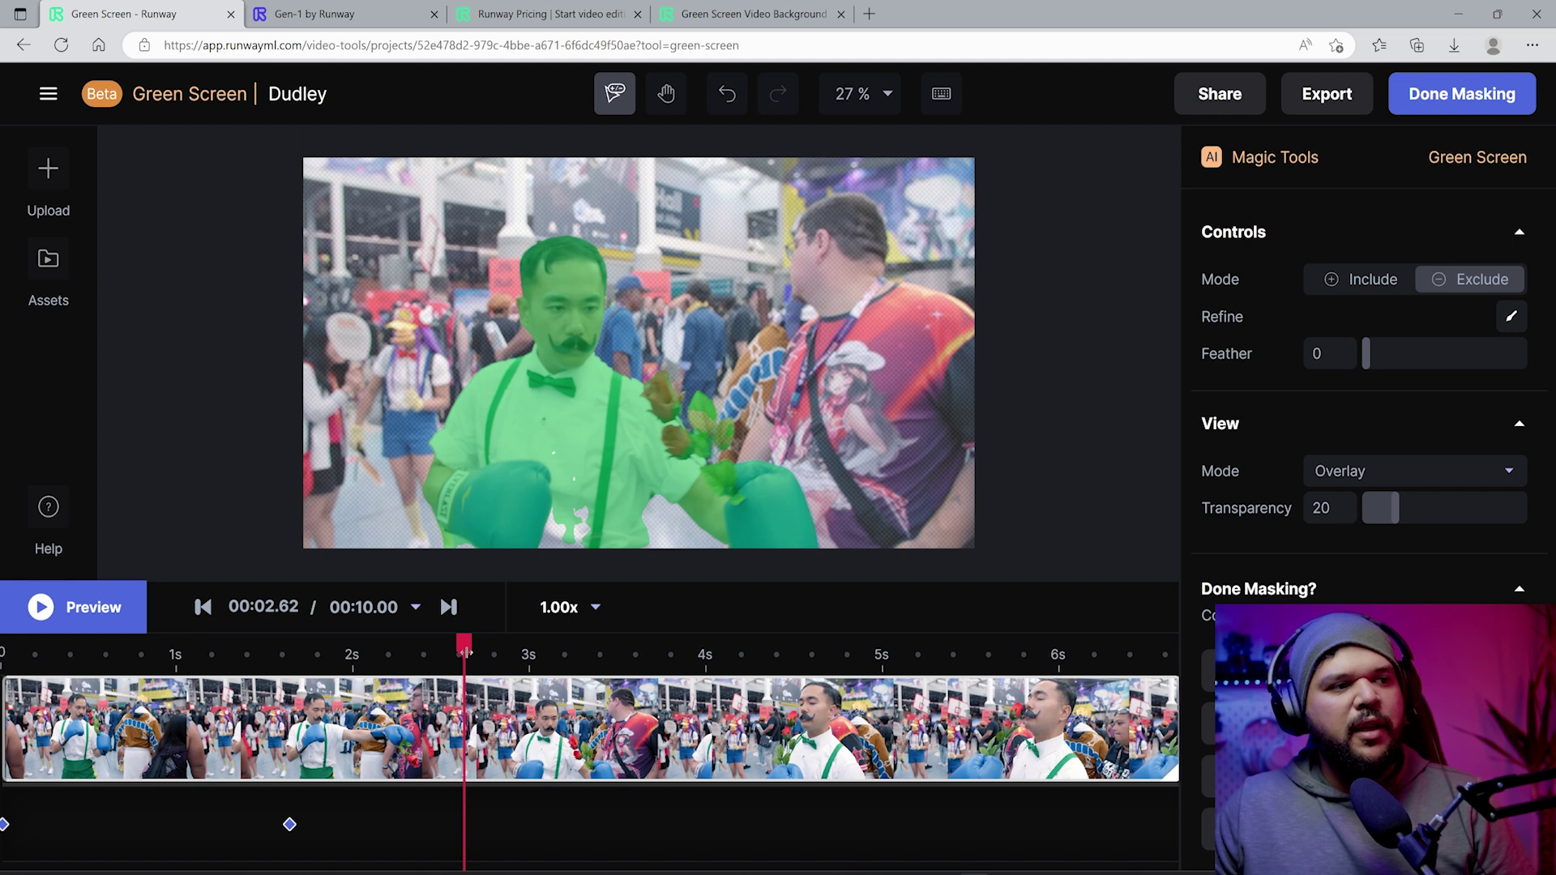
left_click_drag(469, 651, 486, 652)
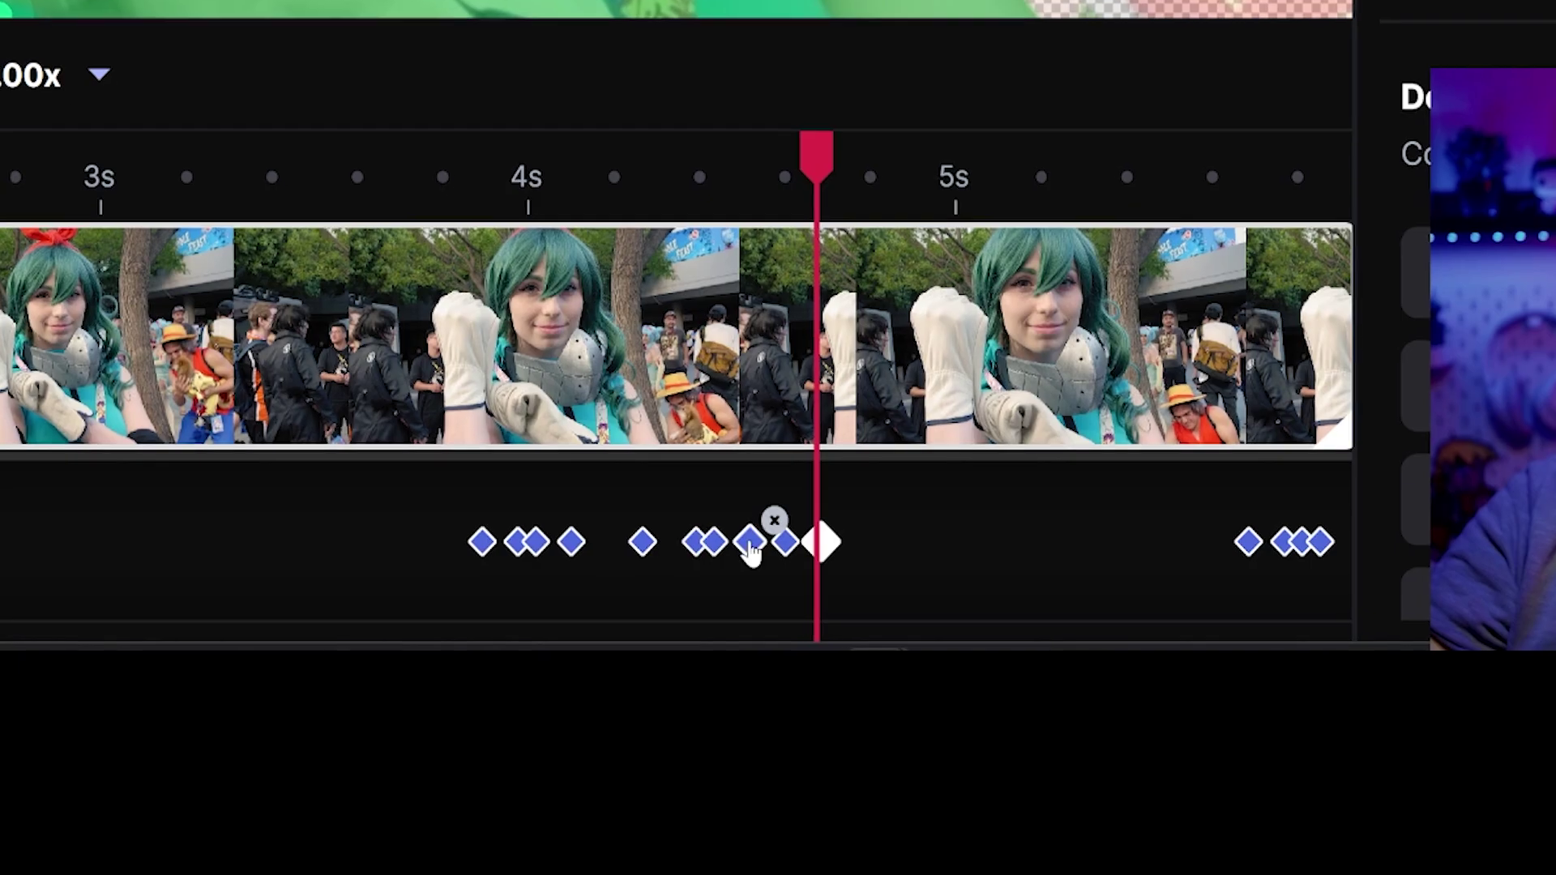
left_click(757, 521)
left_click(680, 527)
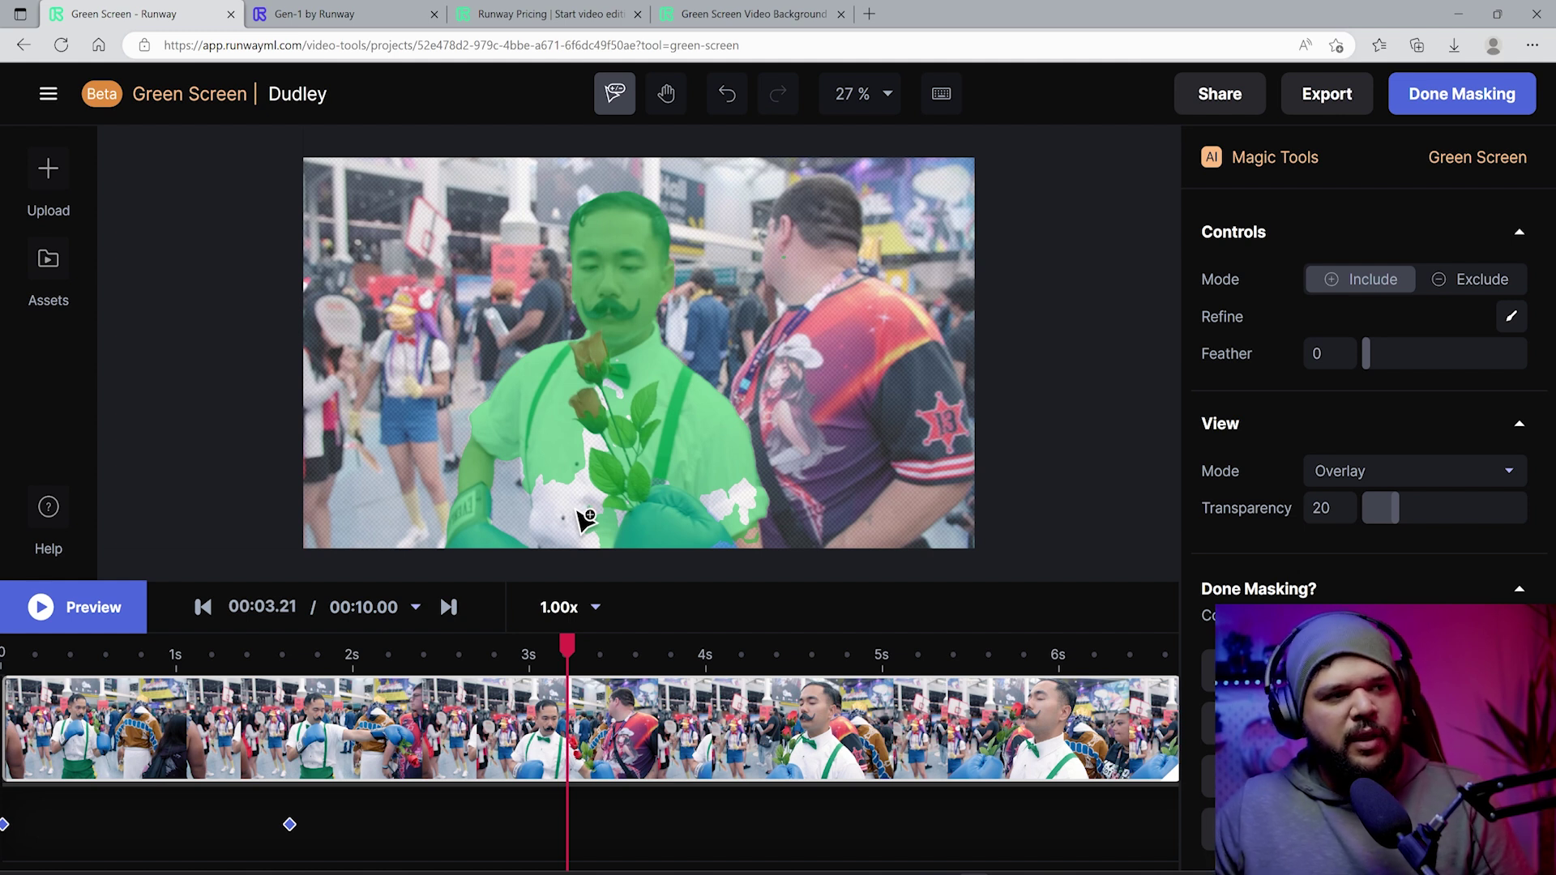
left_click(578, 509)
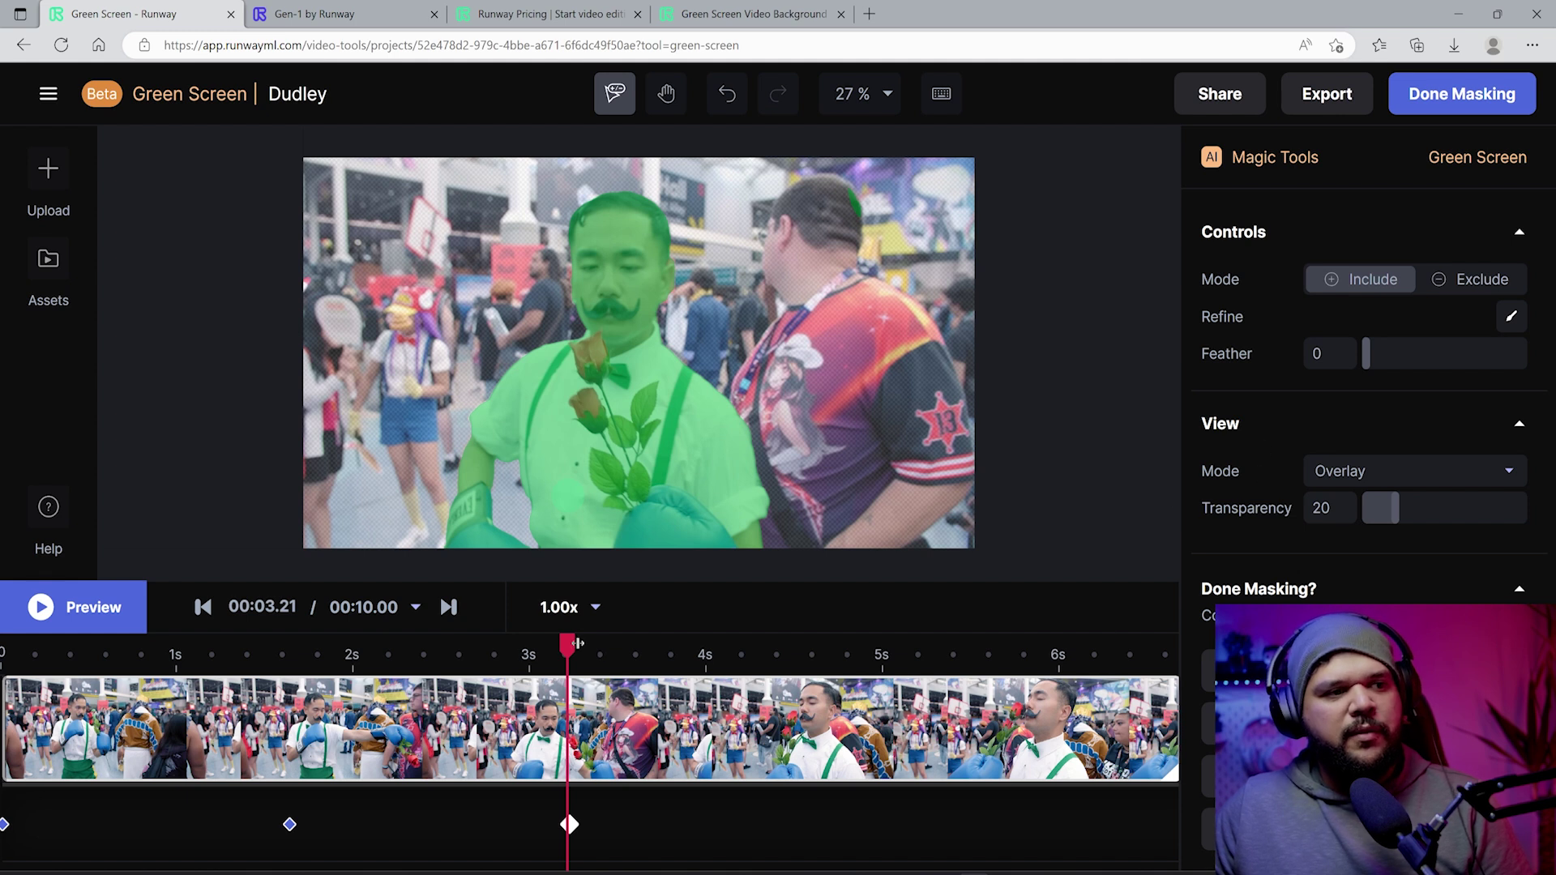
- Scrub toward 5 s to check the glove edge, then return to the 1.66 s correction
left_click_drag(578, 643, 900, 671)
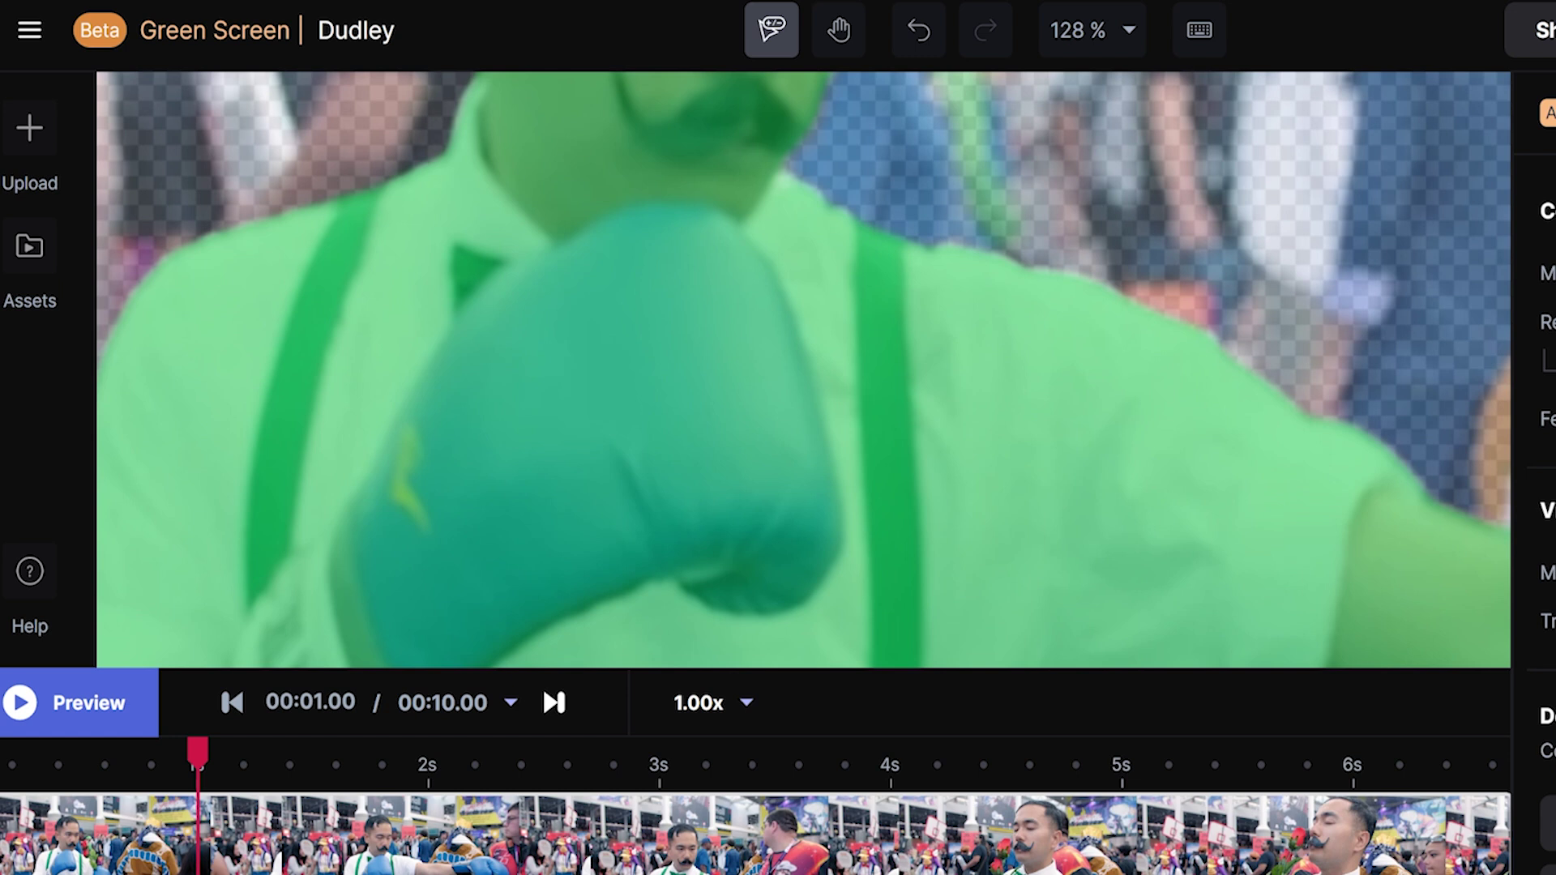
key("Left")
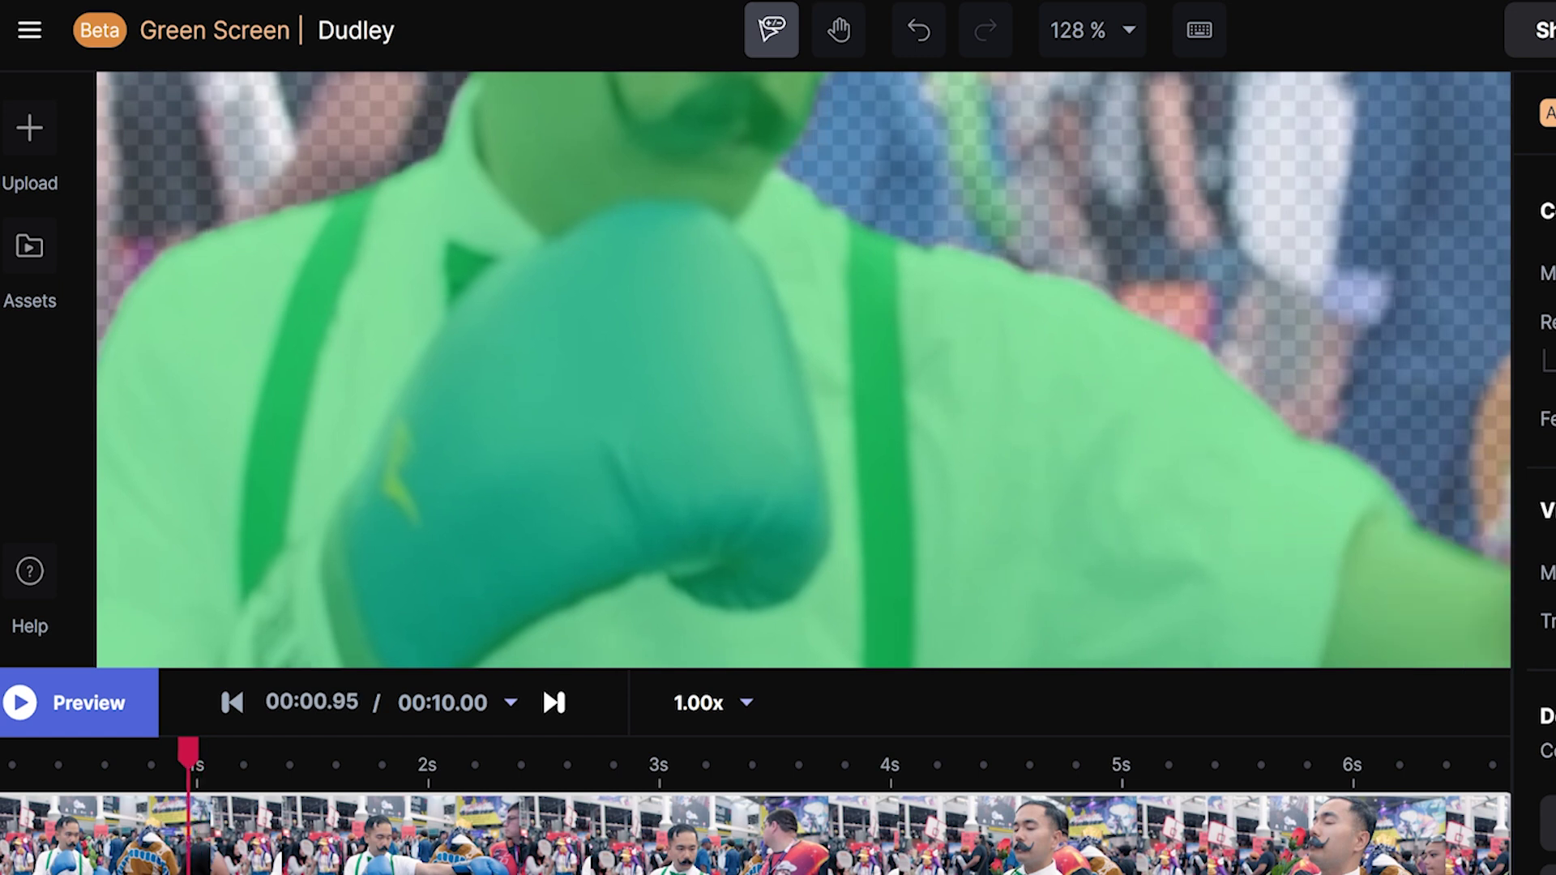
key("Right")
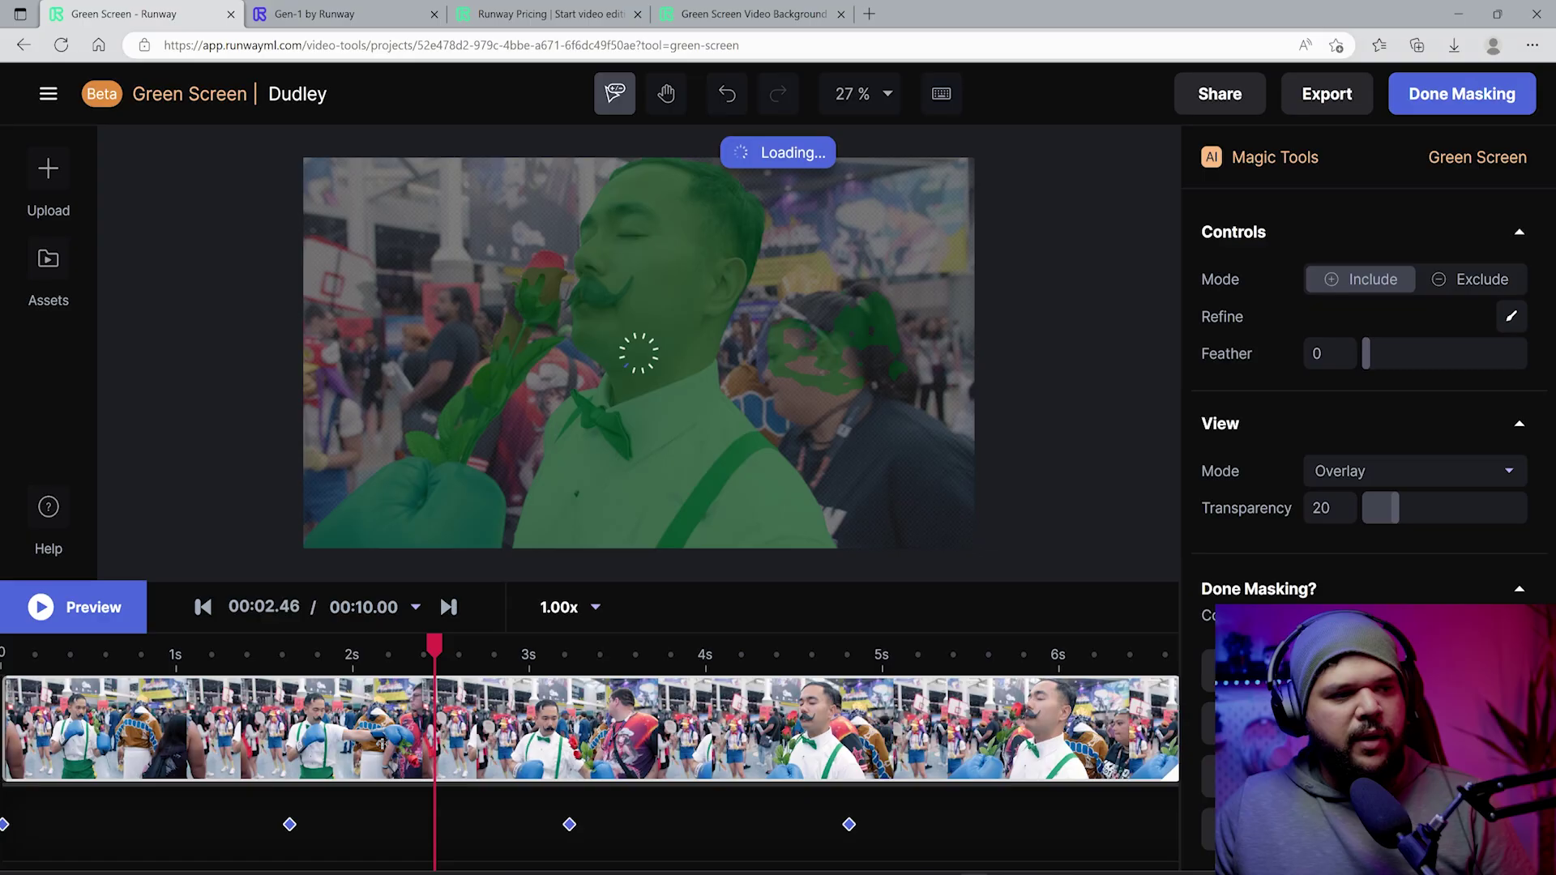
left_click_drag(435, 822, 4, 823)
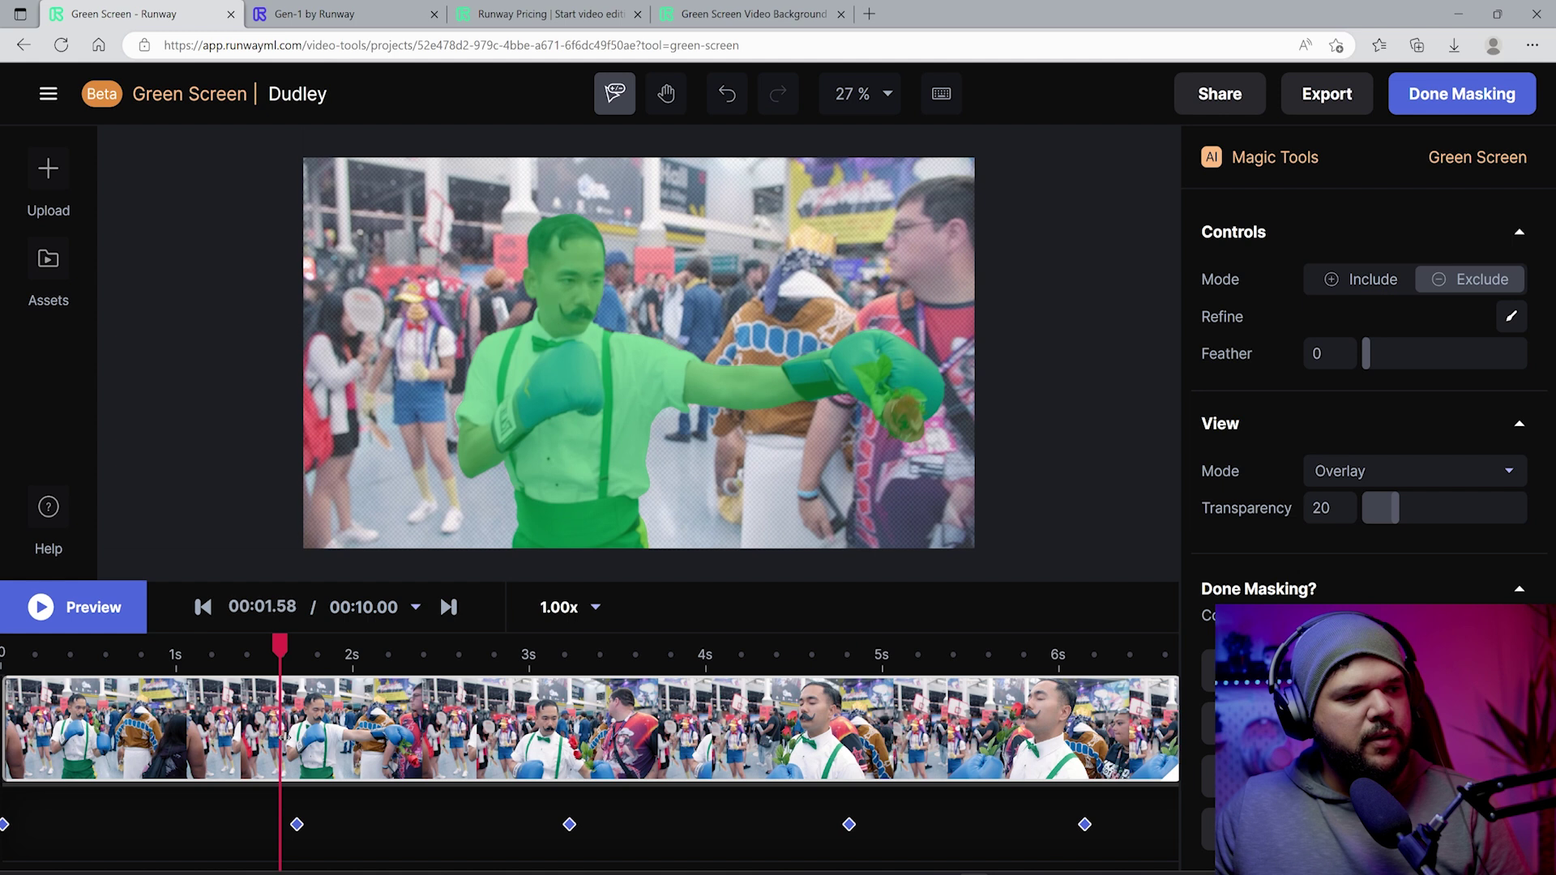
key("Right")
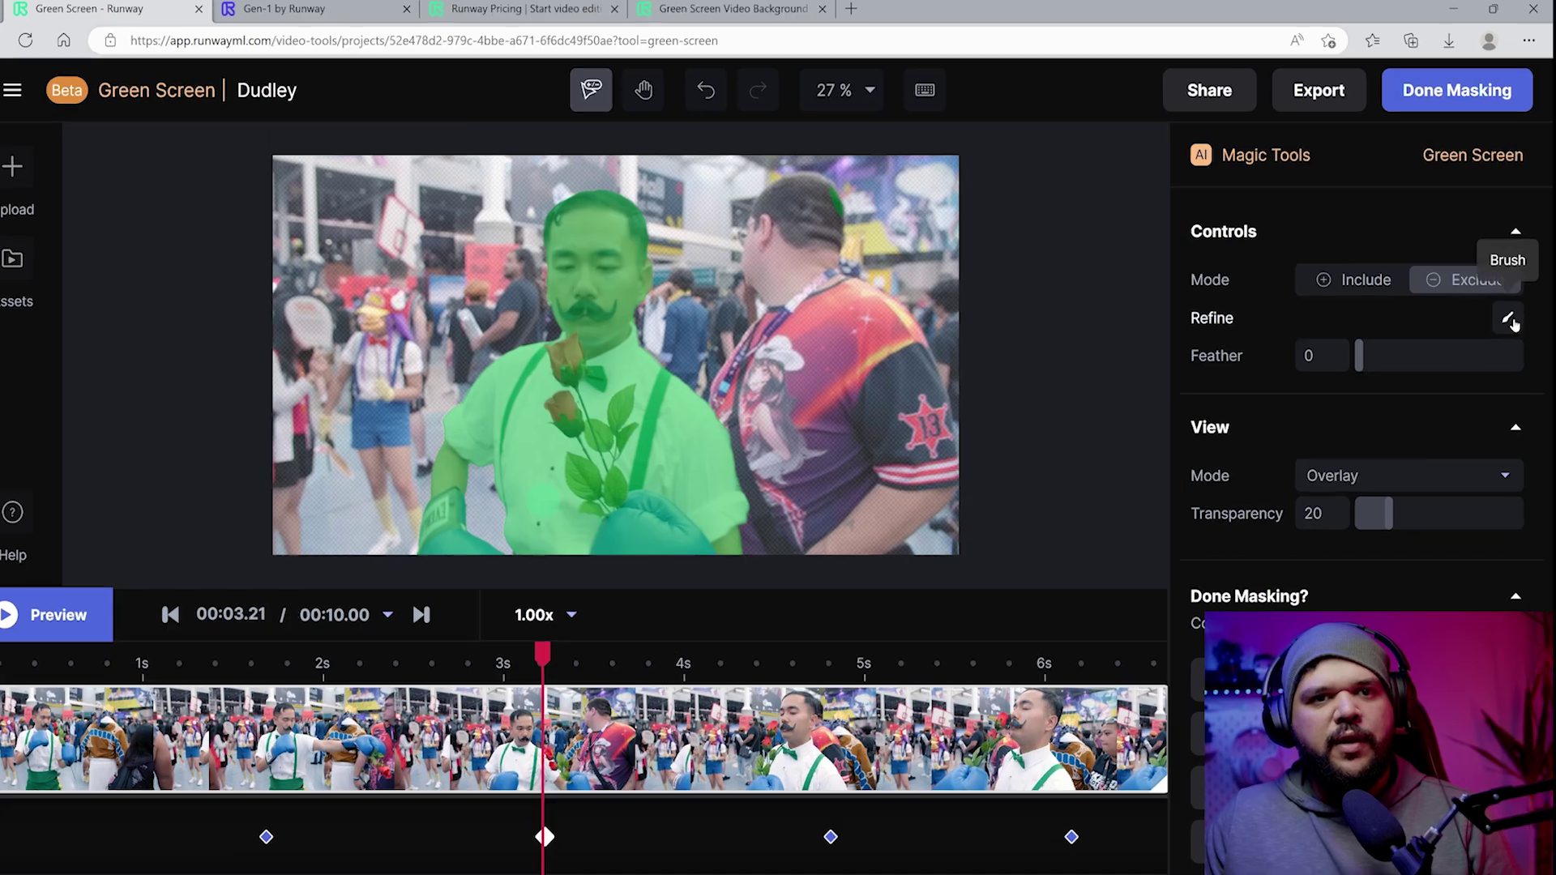
- Set up the Refine brush at size 30 in Include mode
left_click(1504, 316)
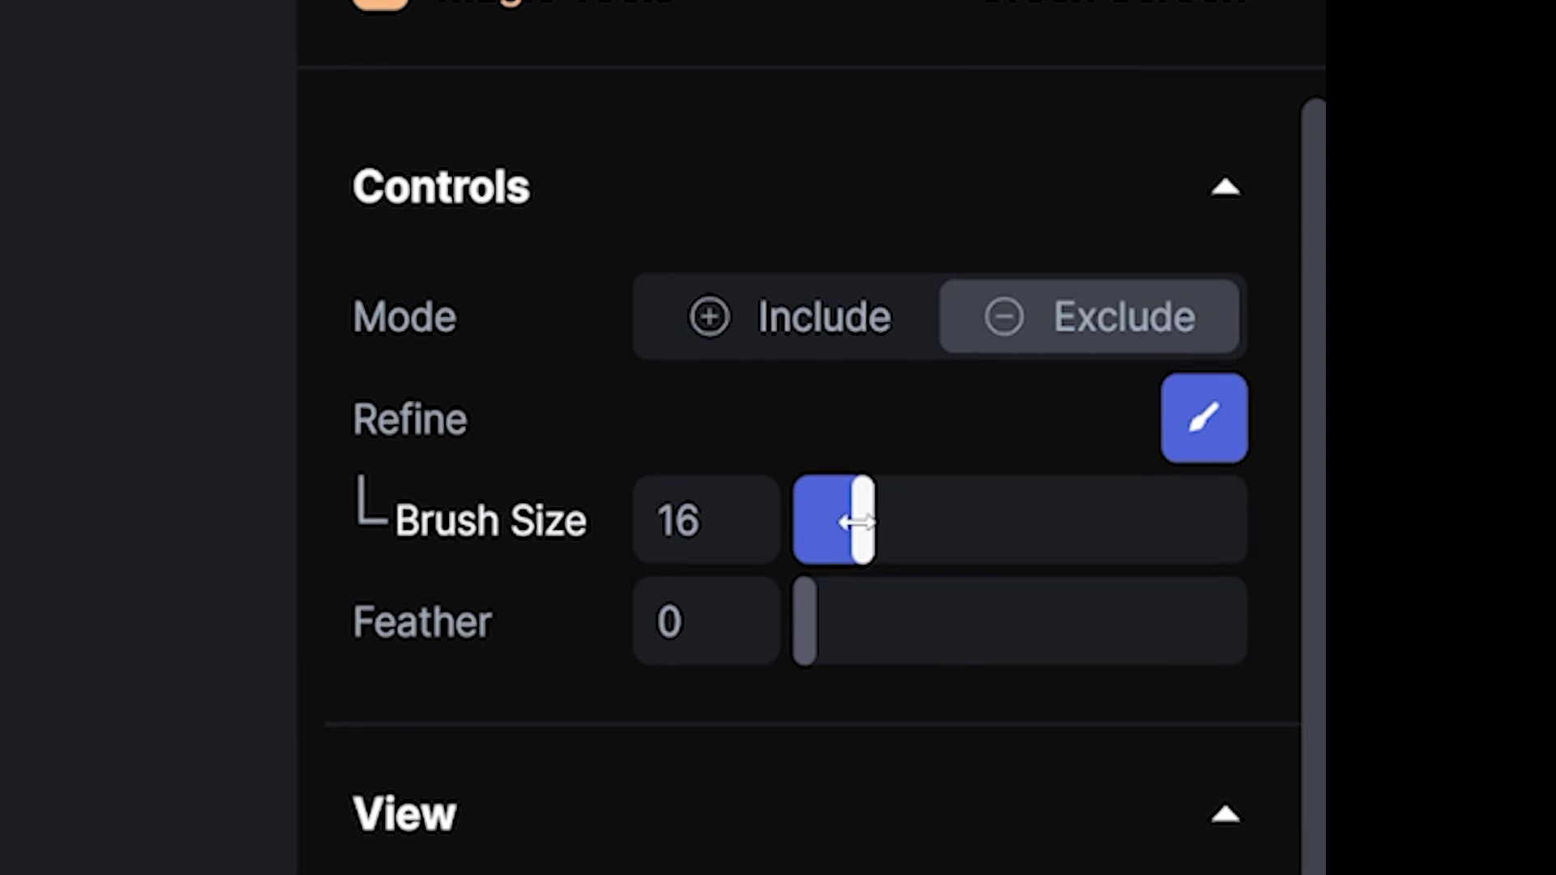
mouse_move(857, 521)
left_mouse_down()
mouse_move(1022, 522)
mouse_move(925, 521)
left_mouse_up()
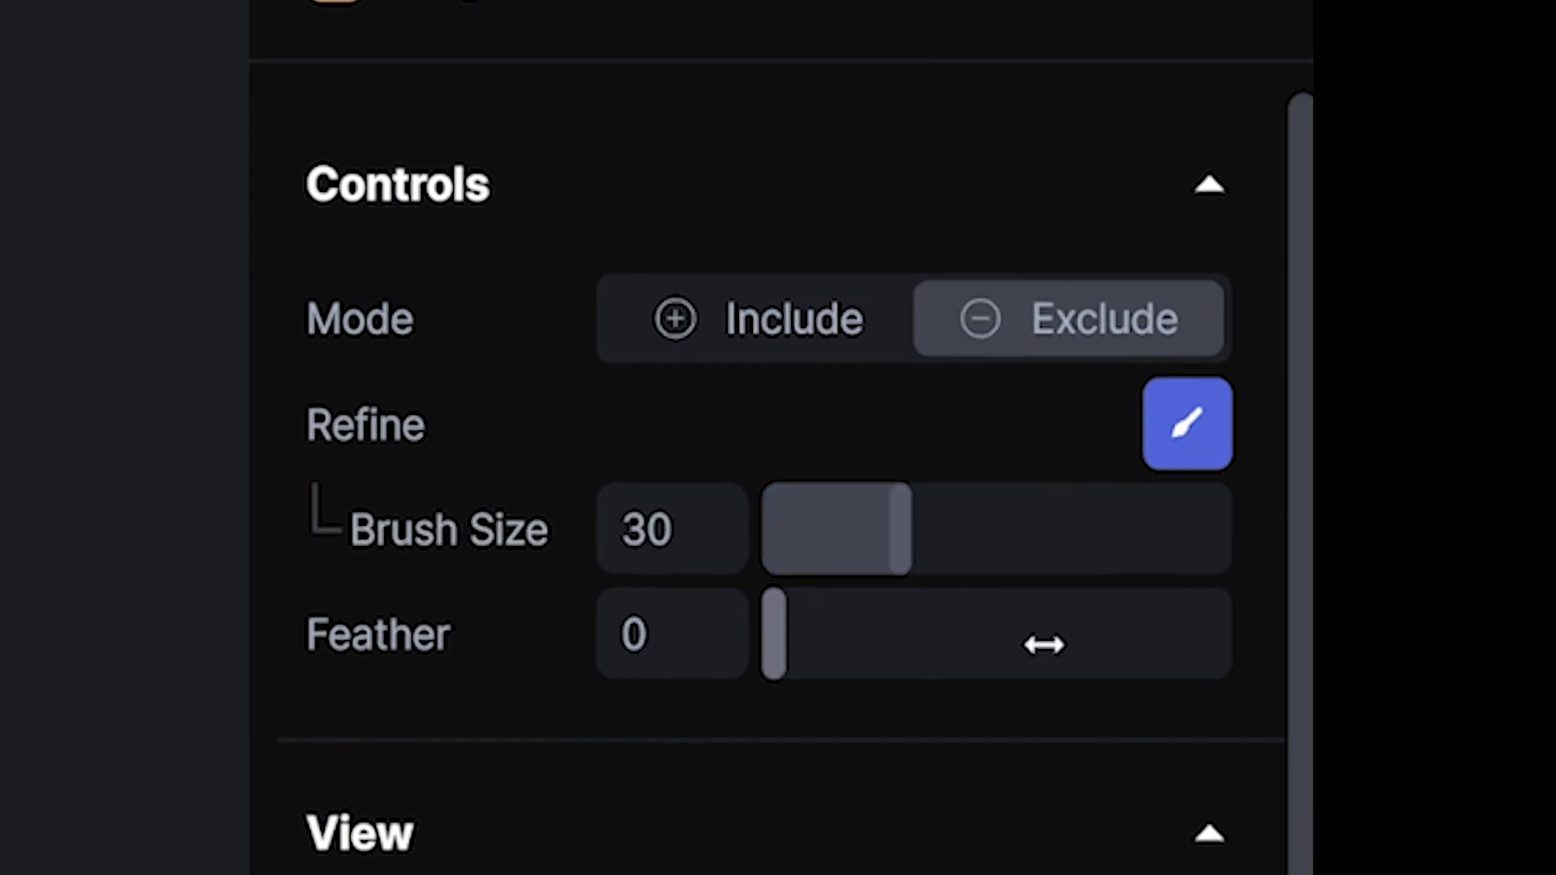
left_click_drag(806, 640, 830, 637)
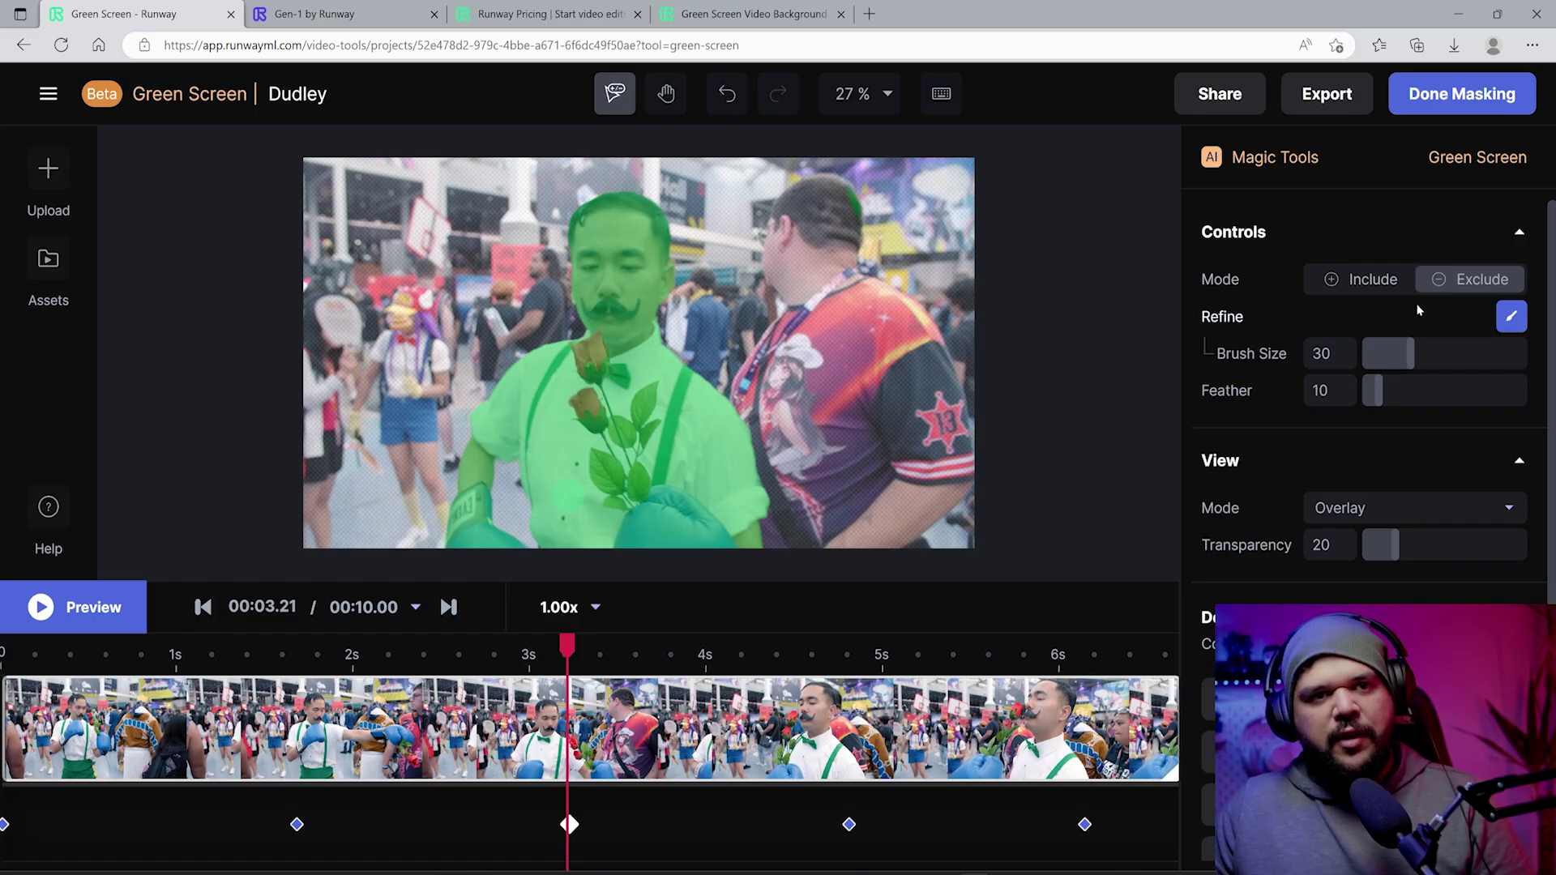
key("i")
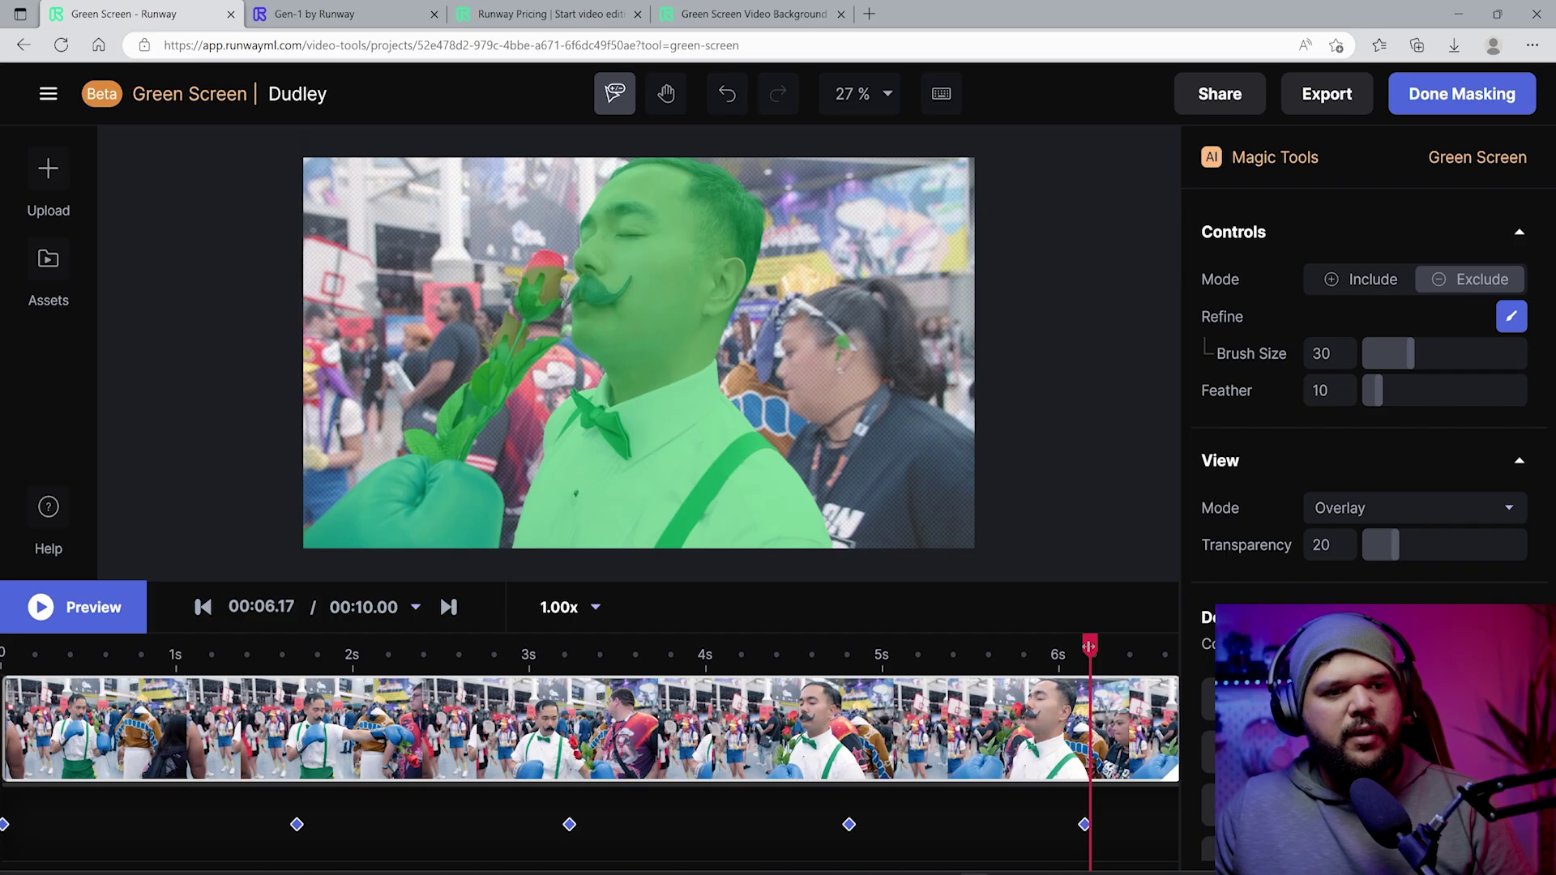
- Step through frames around 5.75–5.8 s to check the mask, then jump to the 4.79 s keyframe
key("Left")
key("Left")
key("Left")
key("Left")
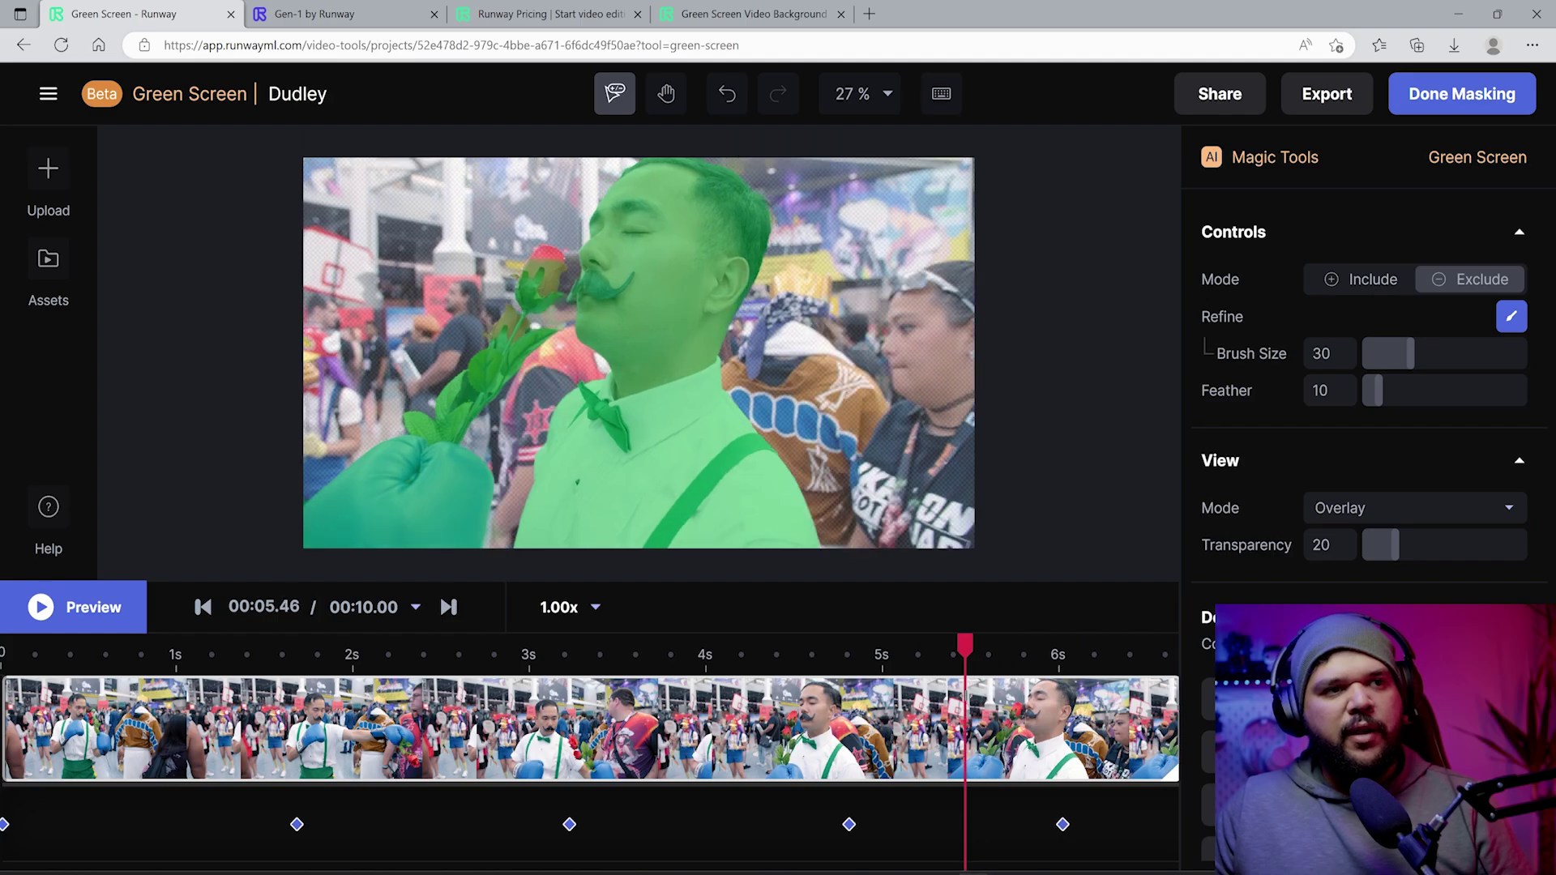
key("Right")
key("Right")
key("Right")
key("Right")
key("Right")
key("Right")
key("Right")
key("Right")
key("Right")
key("Right")
key("Right")
key("Right")
key("Right")
key("Right")
key("Right")
key("Right")
key("Right")
key("Right")
key("Right")
key("Right")
key("Right")
key("Right")
key("Right")
key("Right")
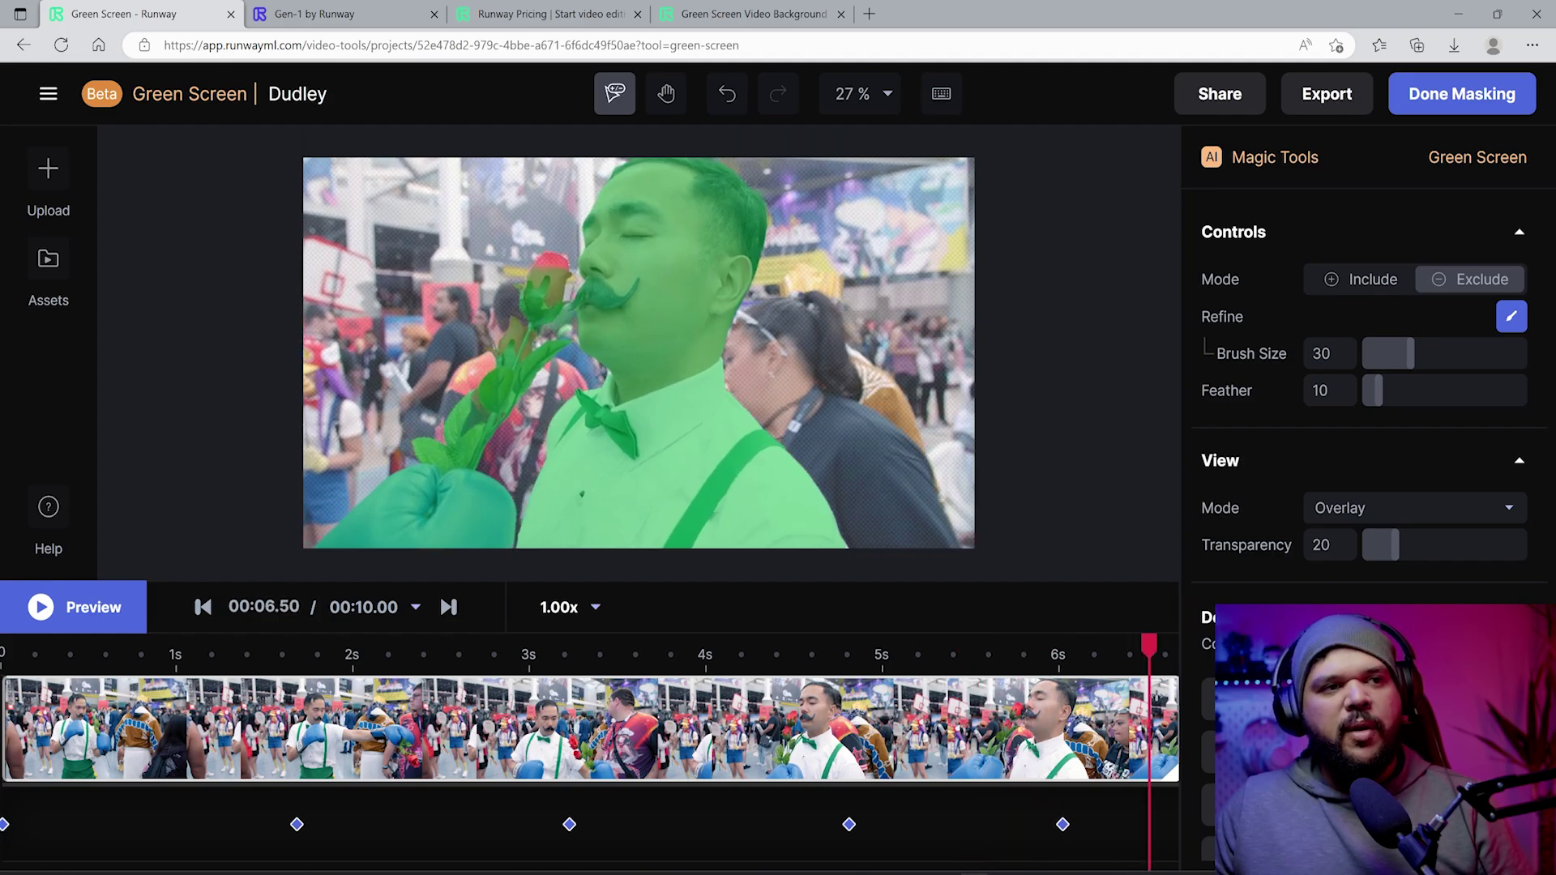
key("Left")
key("Left")
key("Left")
key("Left")
key("Left")
key("Left")
key("Left")
key("Left")
key("Left")
key("Left")
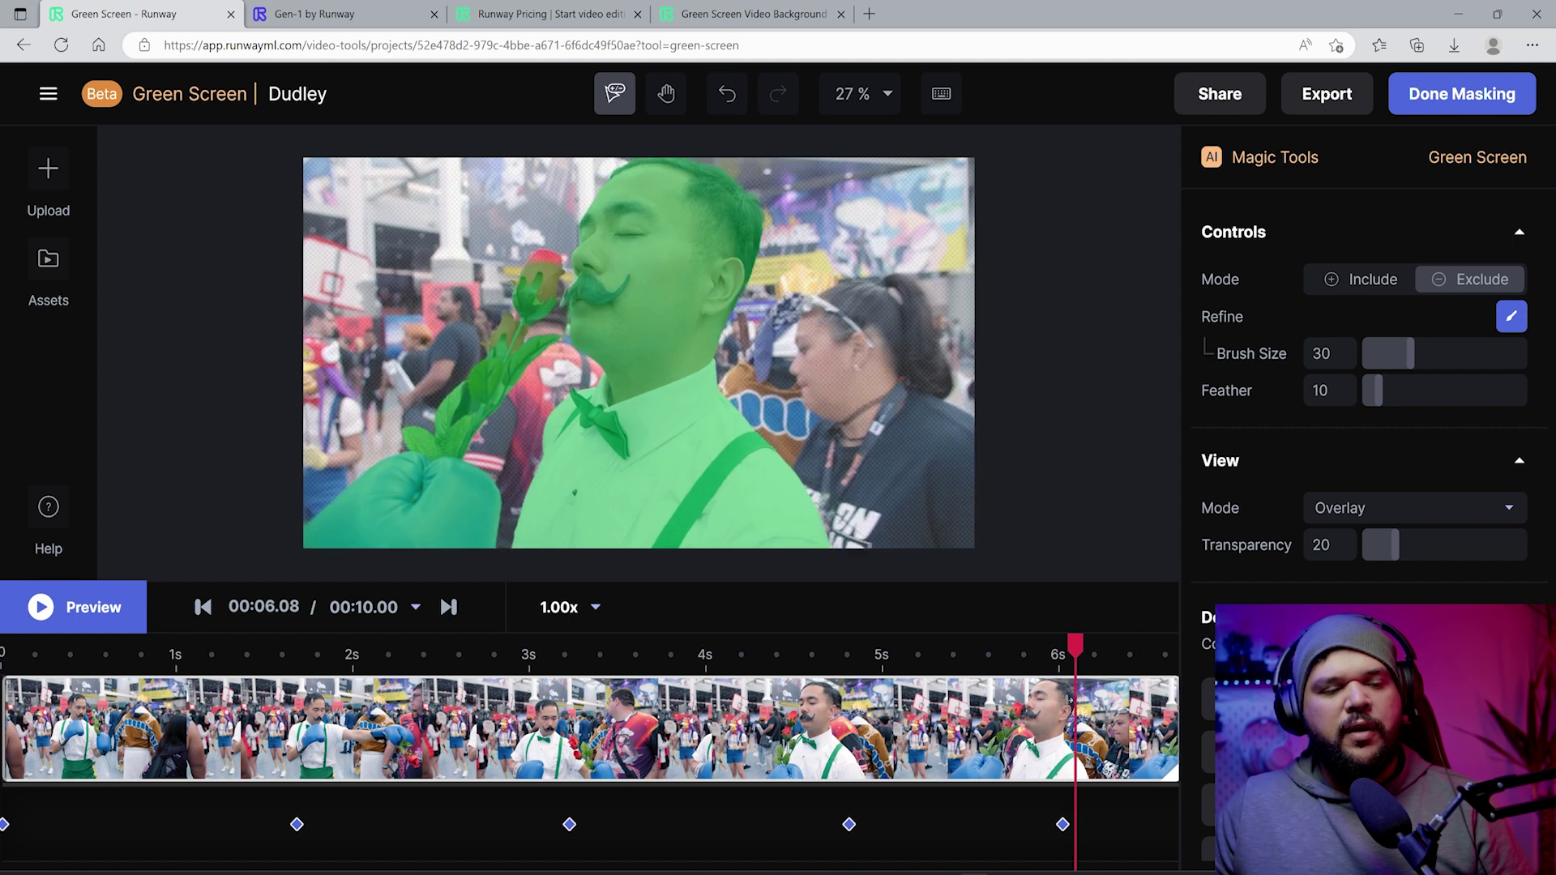
left_click(848, 824)
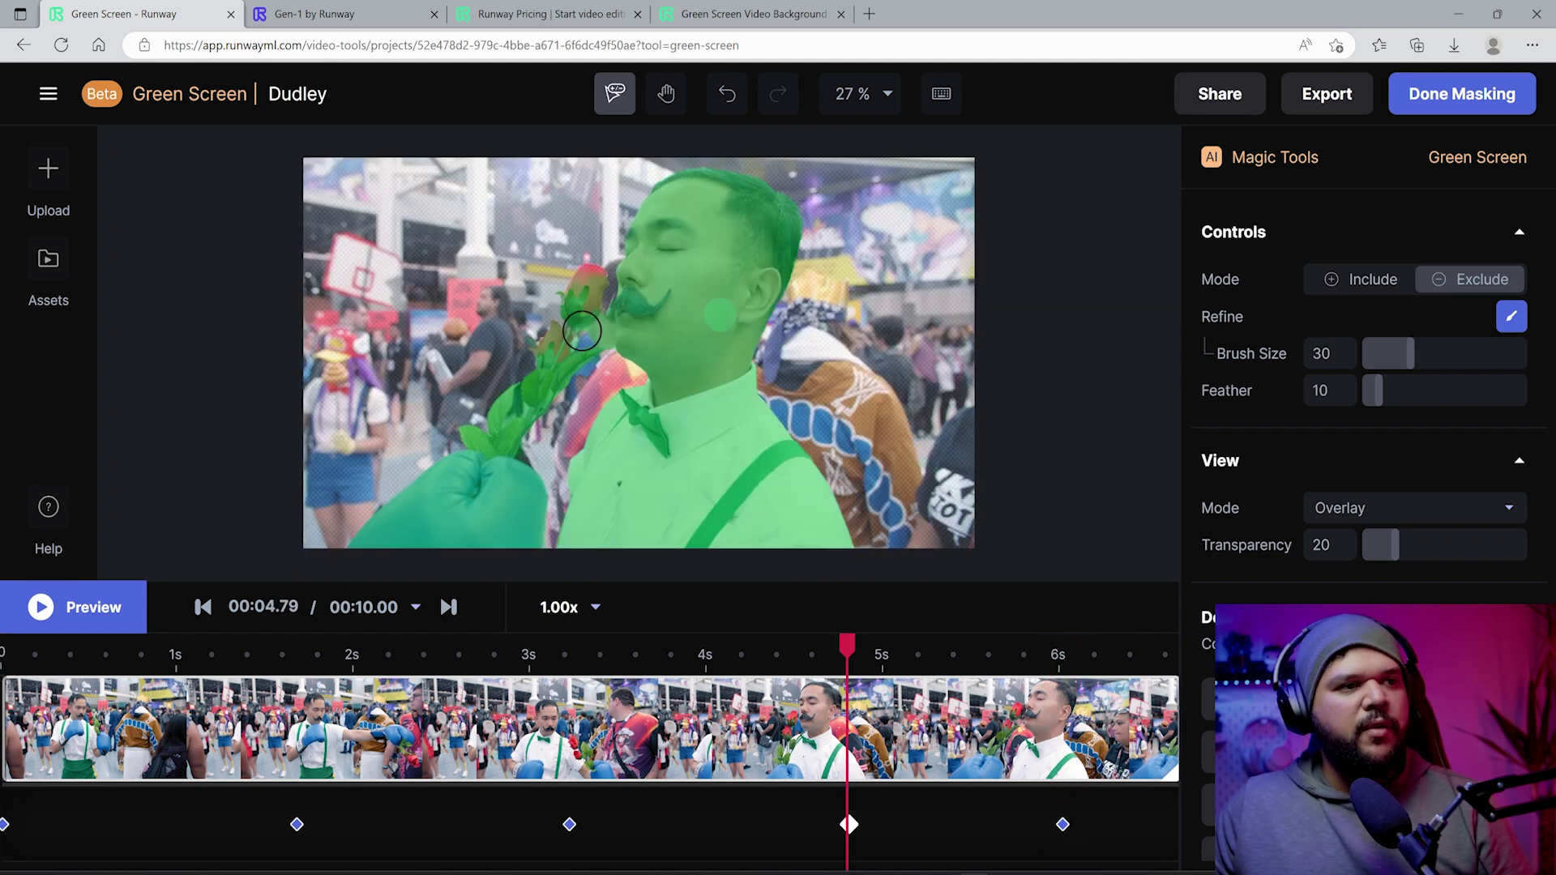
- At 4.79 s, zoom in and brush the rose head into the mask with overlay transparency 35
key("Escape")
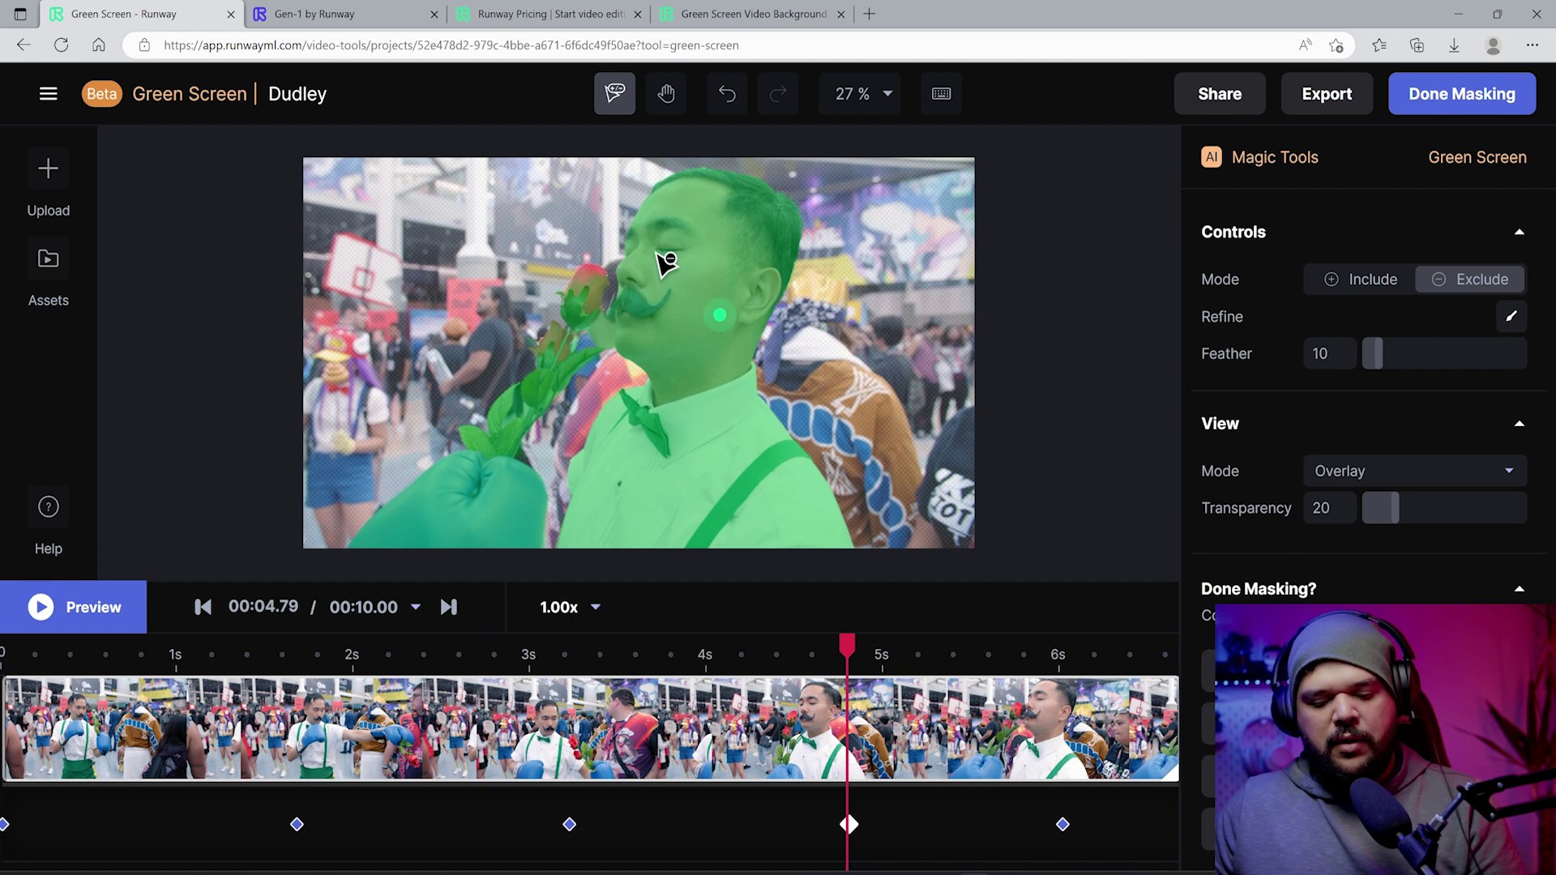
key("ctrl+equal")
key("ctrl+equal")
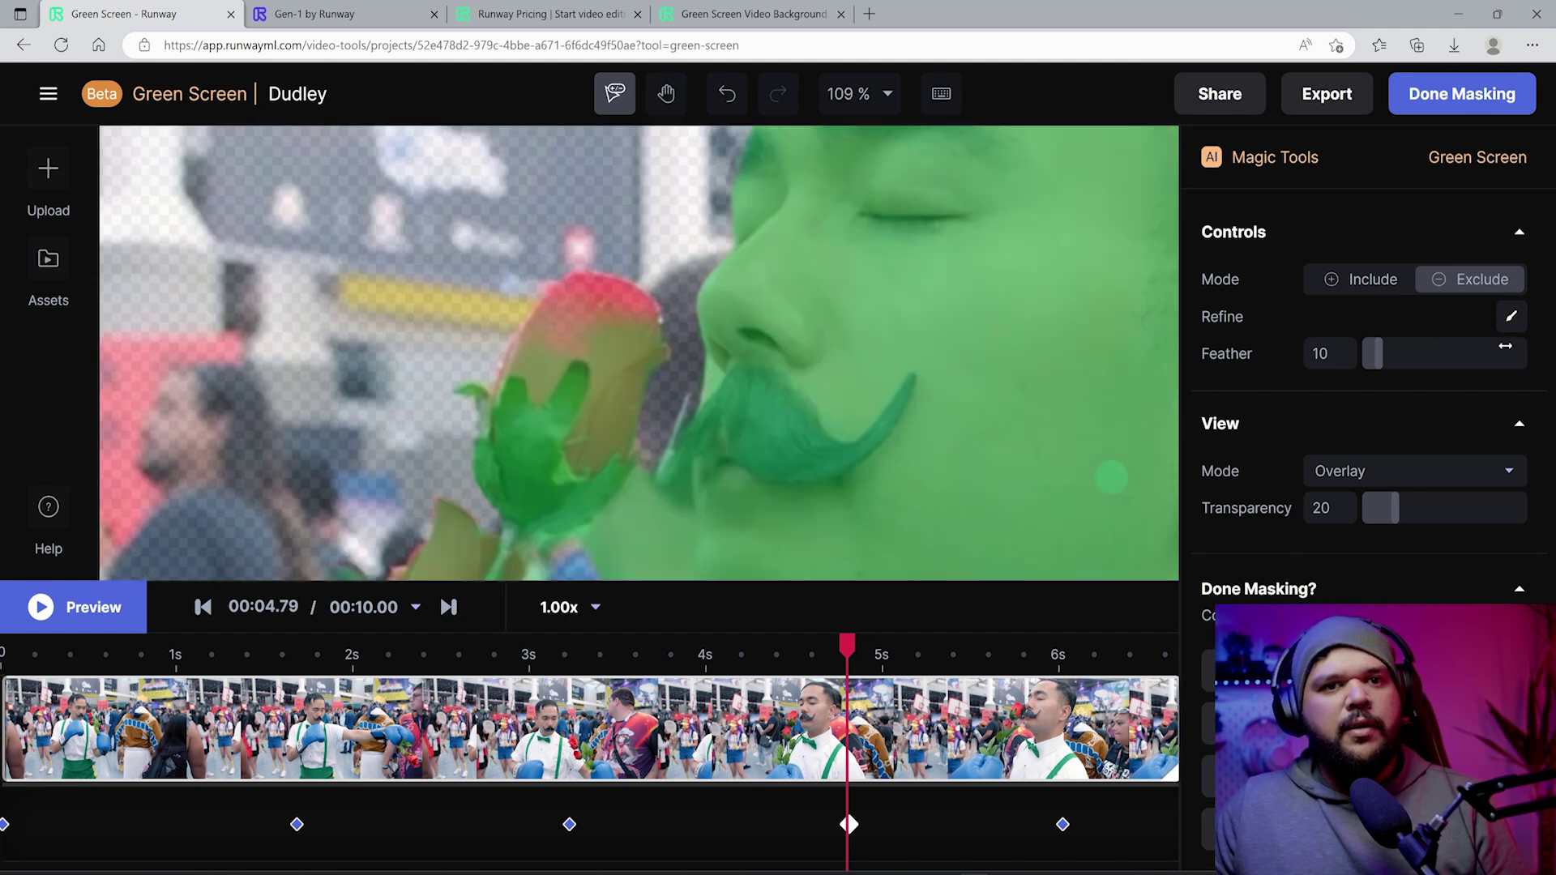
left_click(1511, 317)
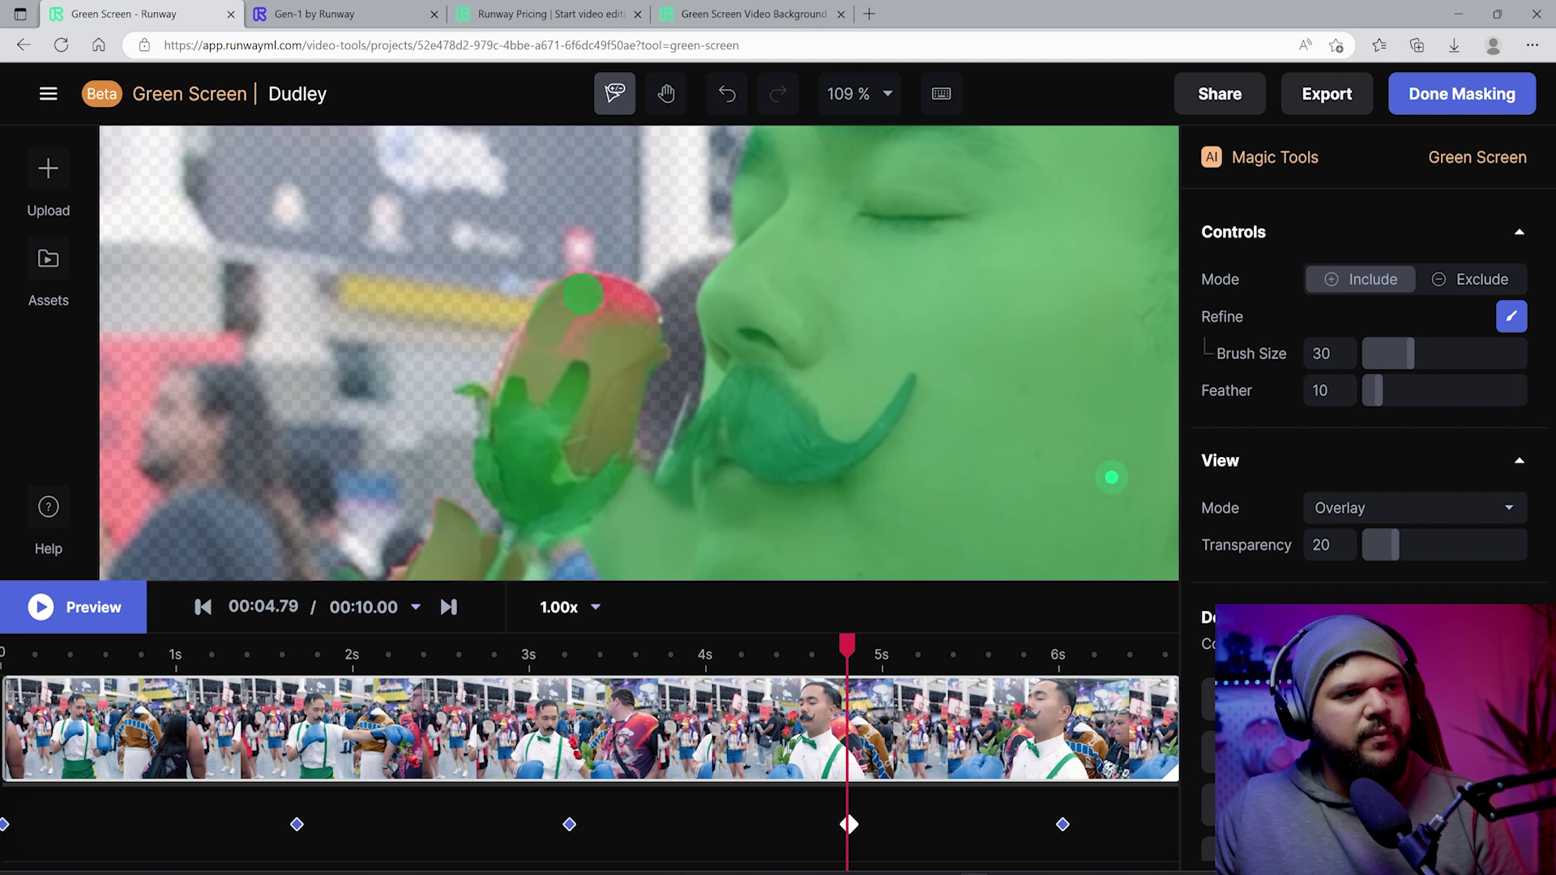
left_click(623, 304)
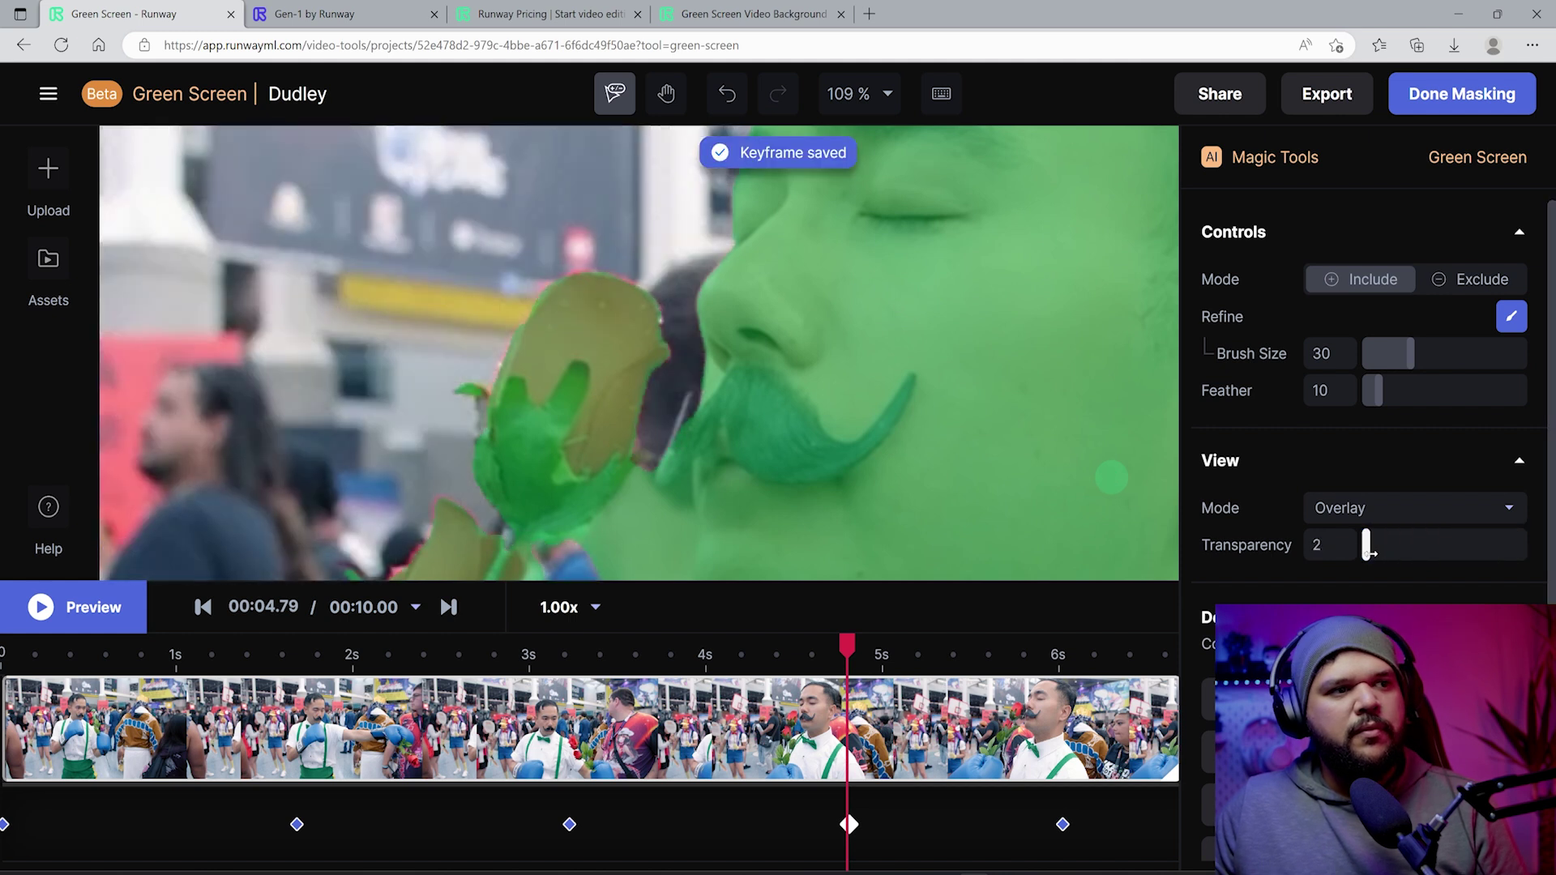
key("ctrl+minus")
key("ctrl+minus")
left_click_drag(845, 651, 1061, 672)
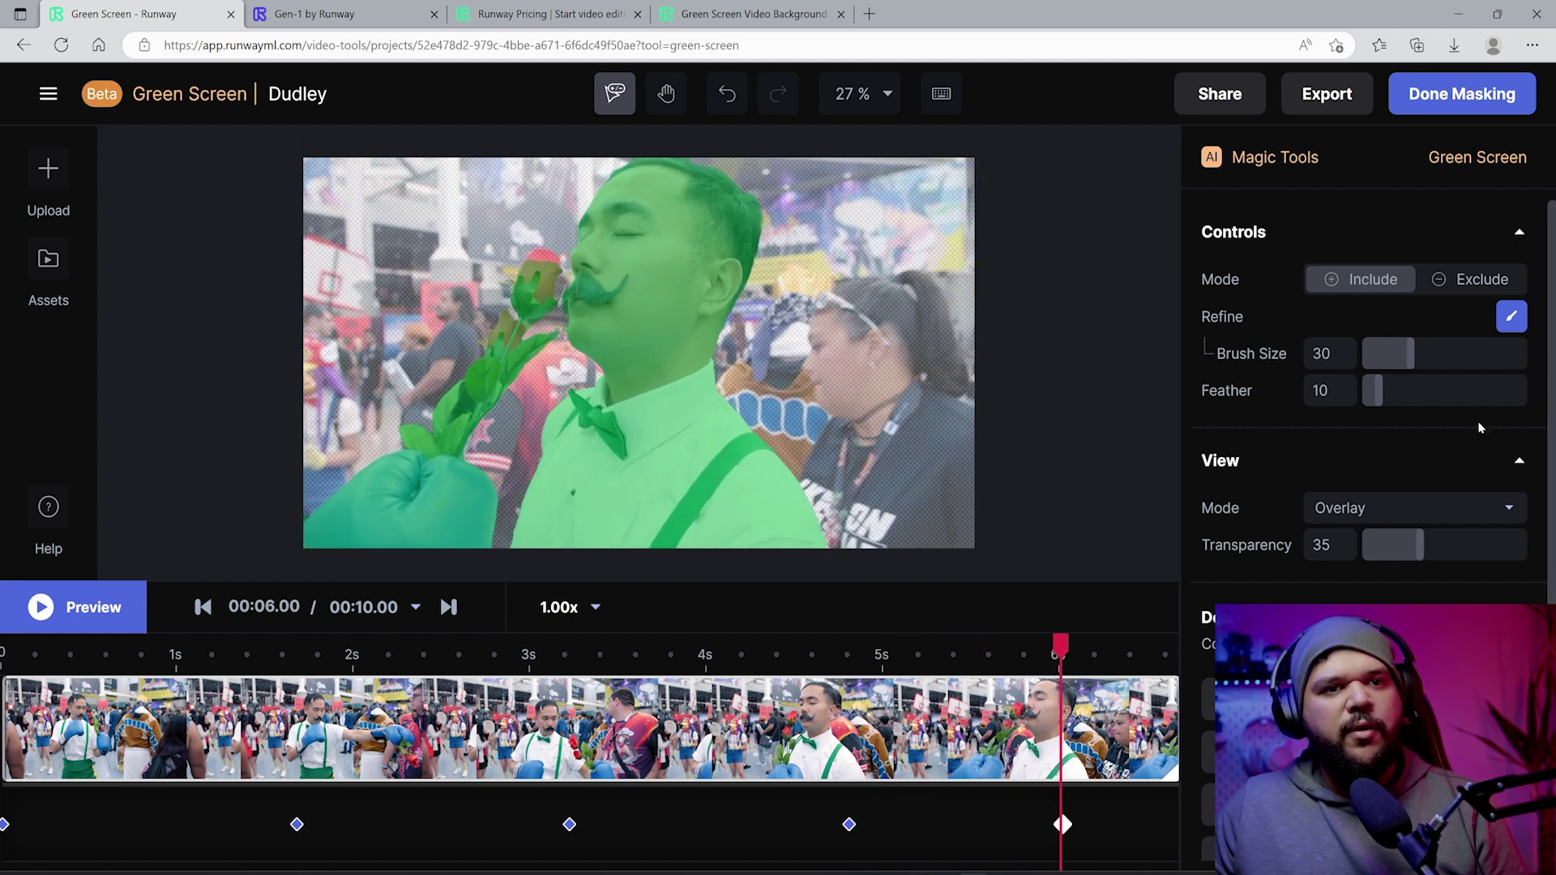
- Brush out the dark patch between the rose leaves, replay from the start, and switch to Exclude mode
scroll(589, 276, "up", 5)
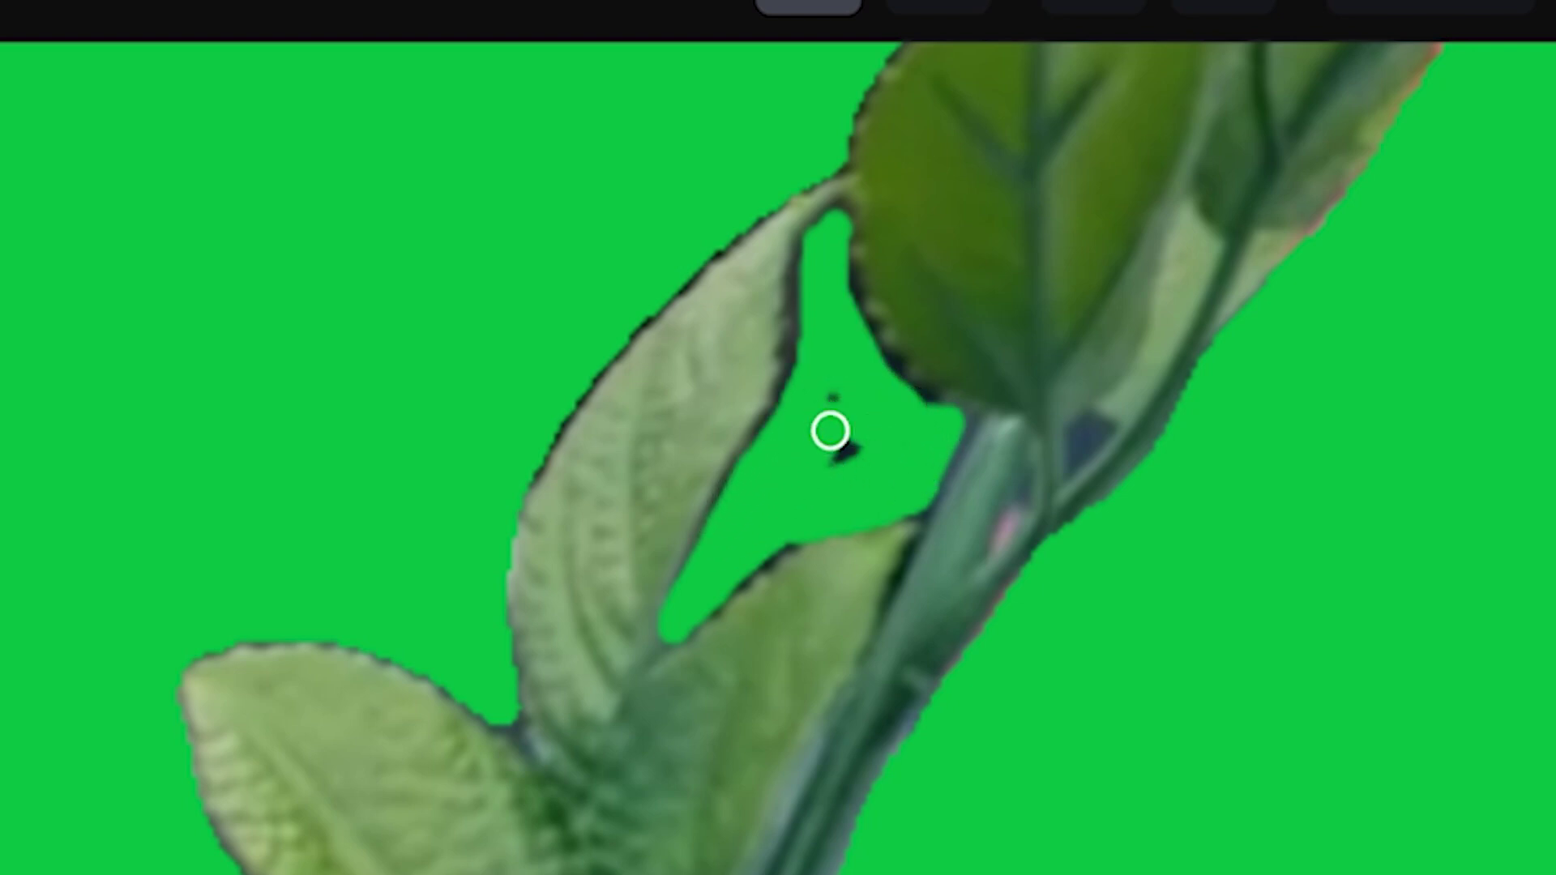
left_click_drag(956, 646, 857, 660)
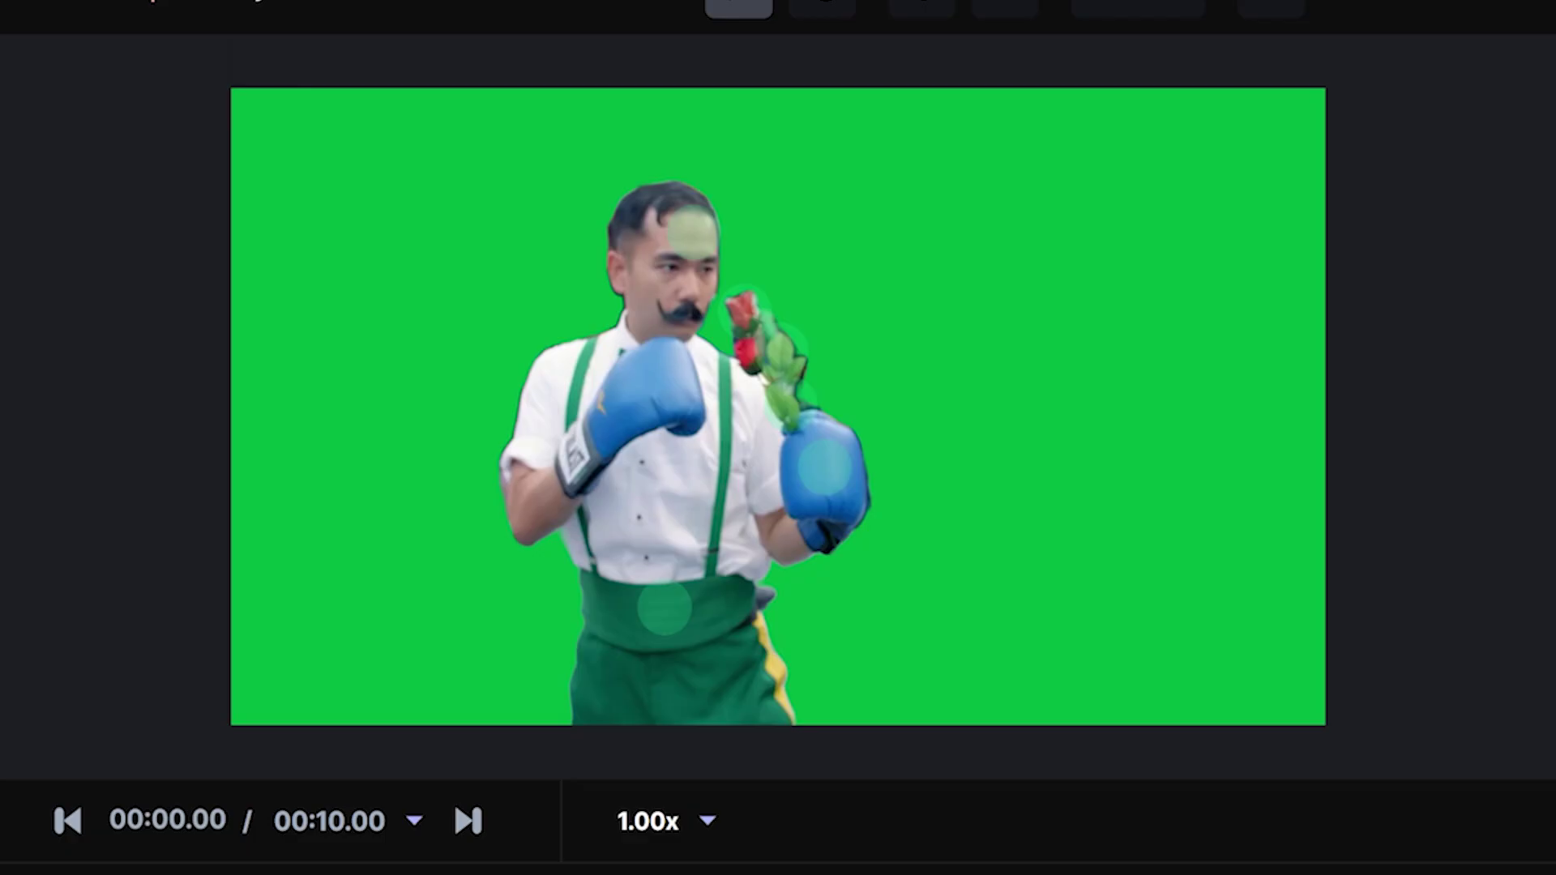
key("space")
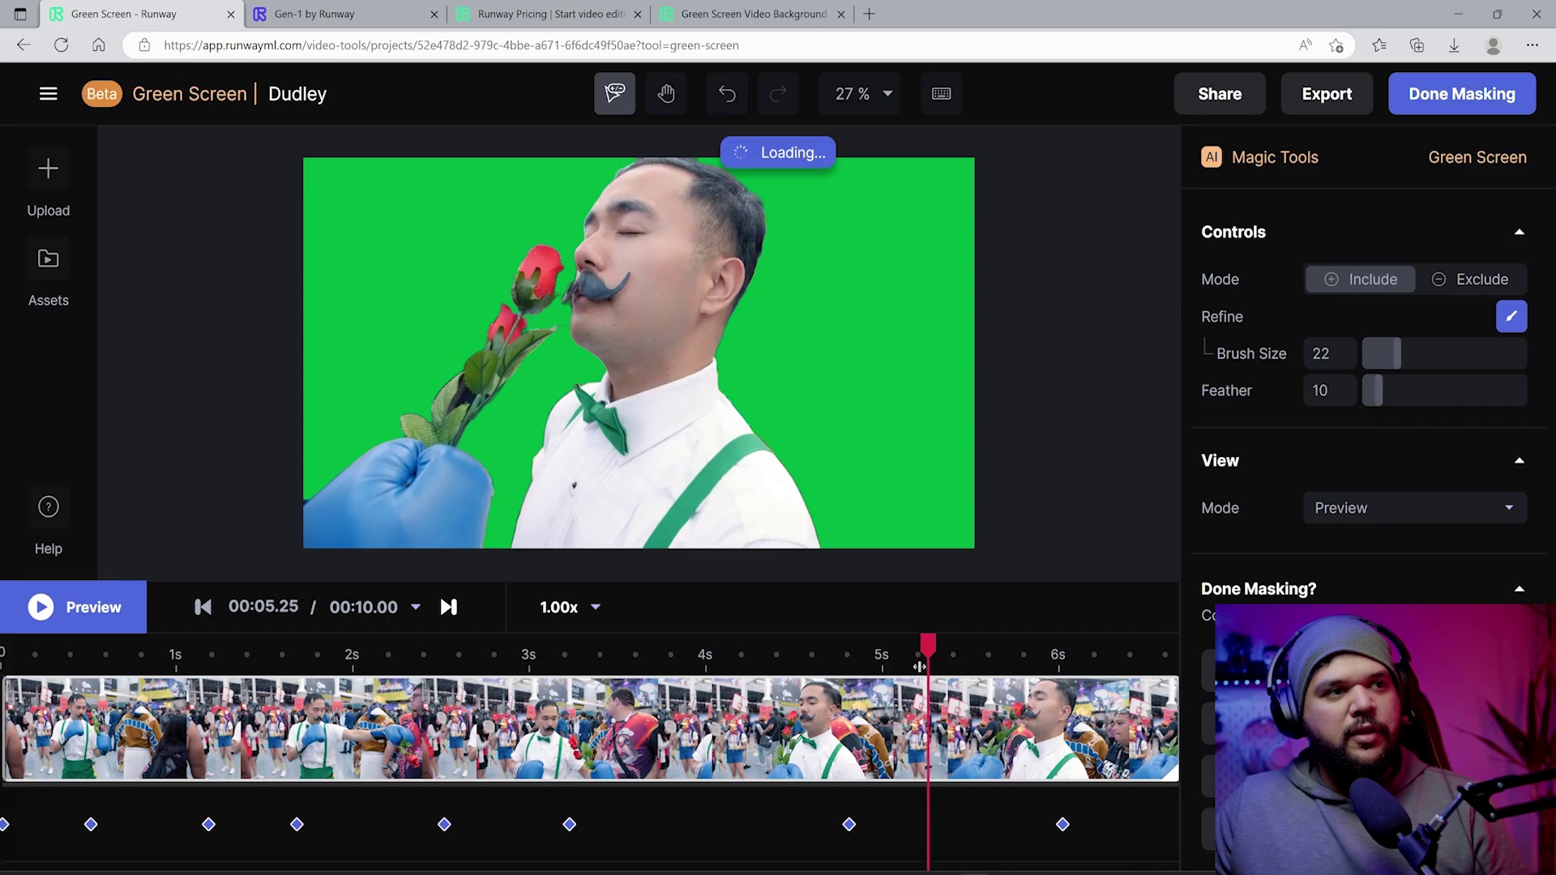
left_click_drag(919, 666, 369, 689)
key("alt")
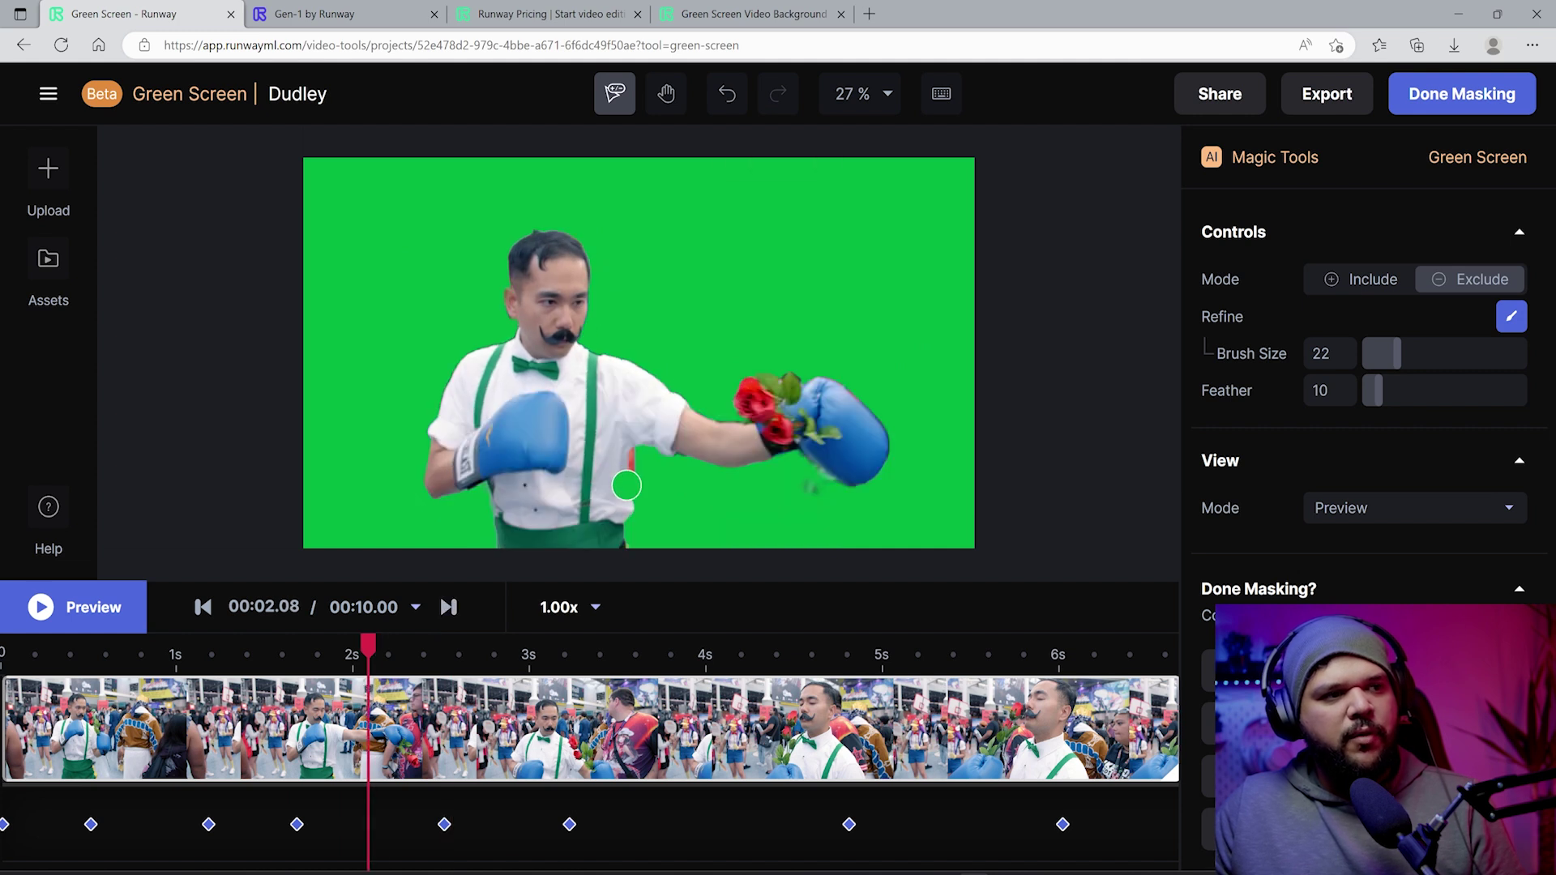
- At 00:02.50, erase the leftover background fragments beside the cosplayer's torso and arm
scroll(627, 486, "up", 2)
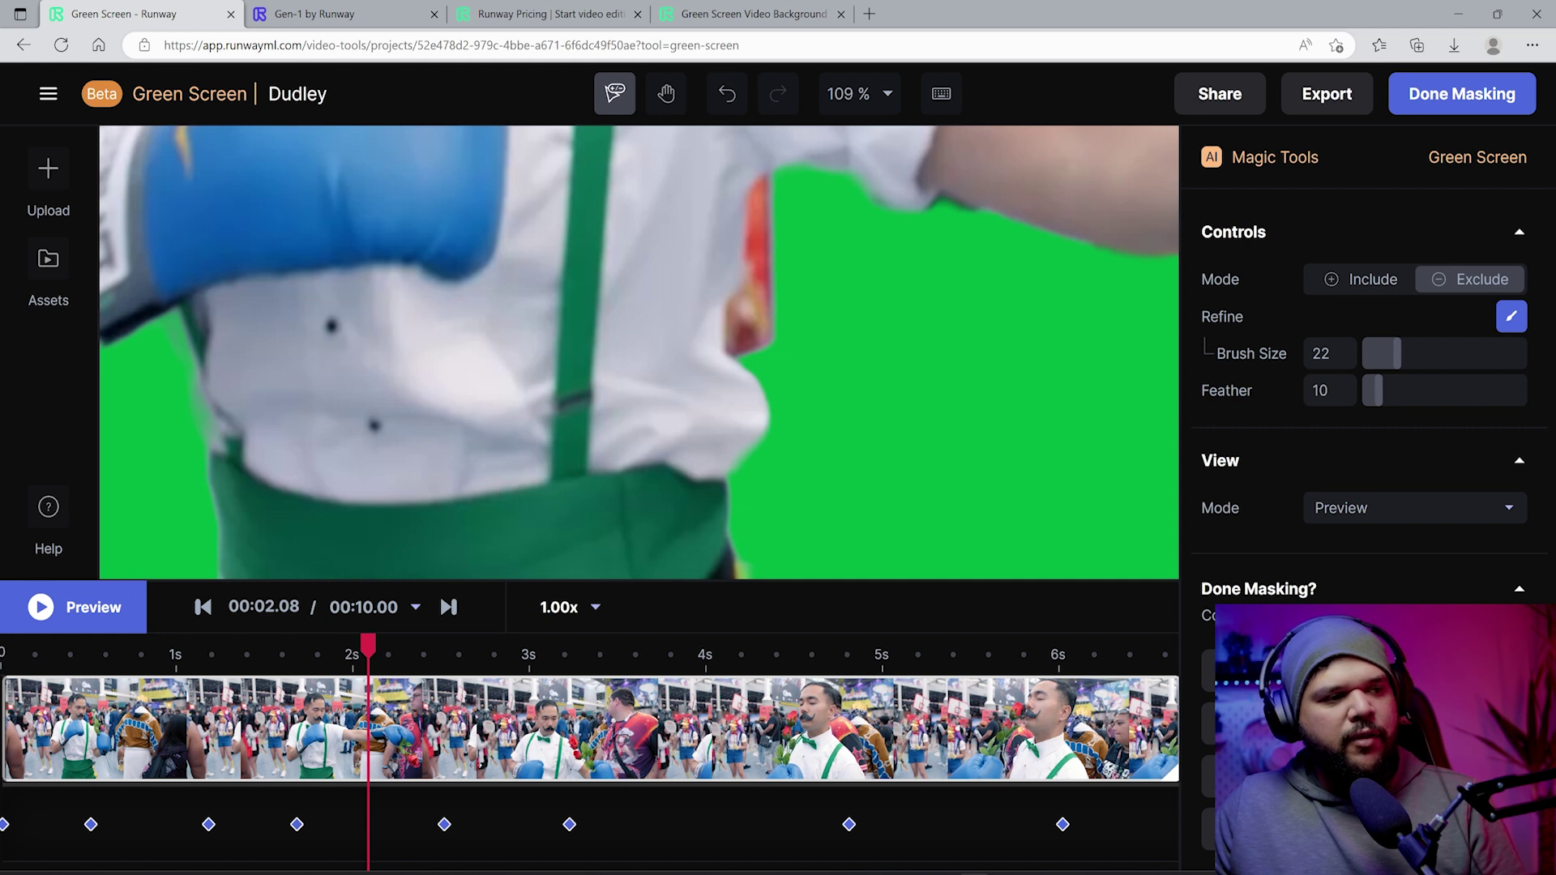
left_click_drag(369, 661, 440, 665)
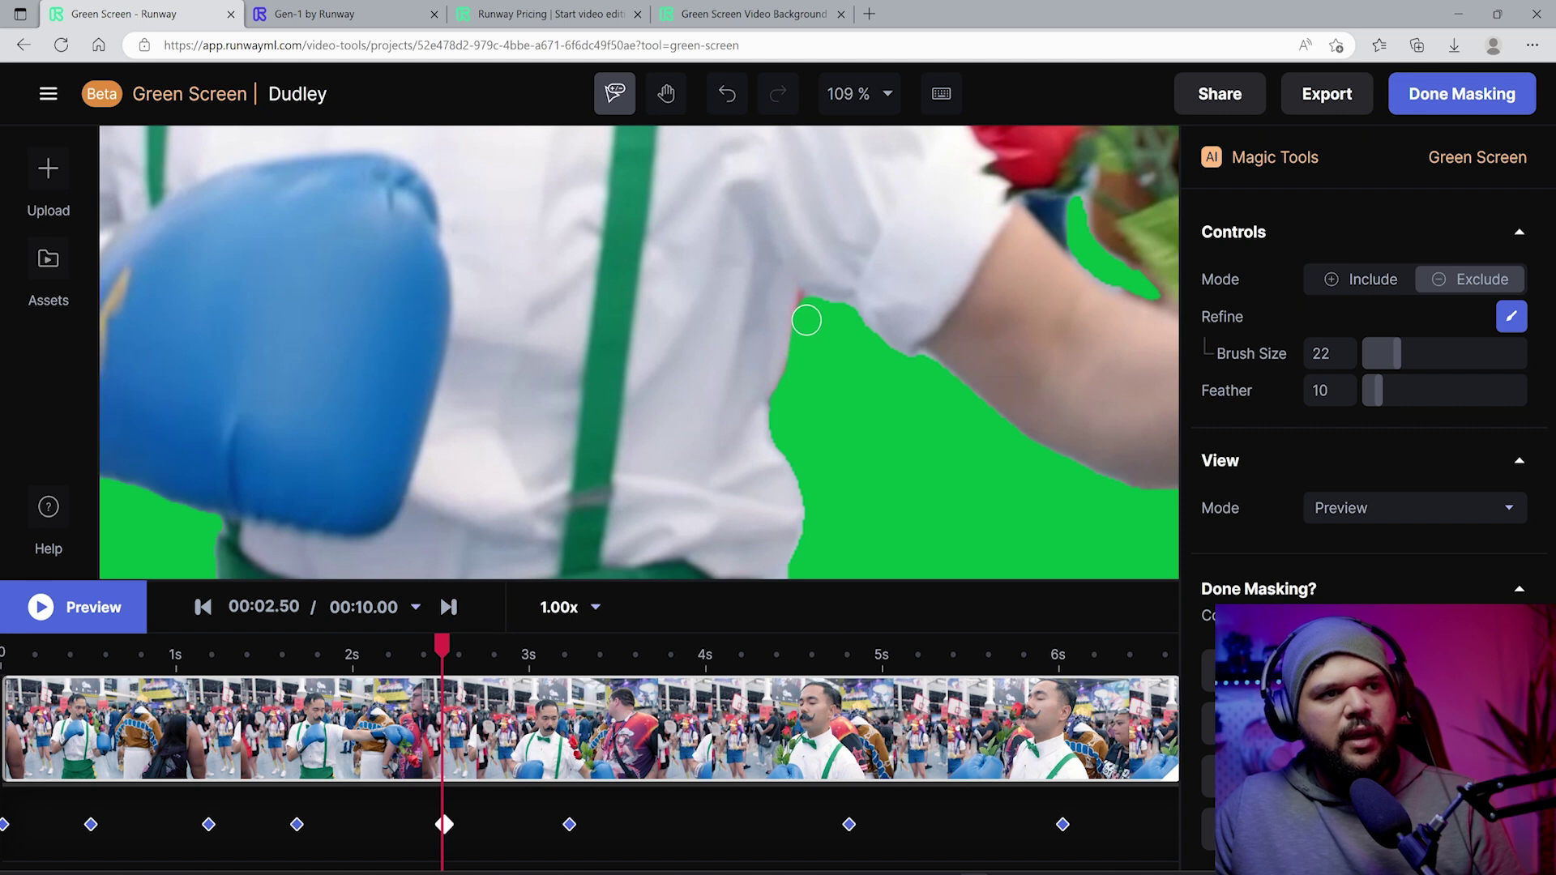
left_click_drag(808, 310, 808, 403)
scroll(809, 405, "down", 2)
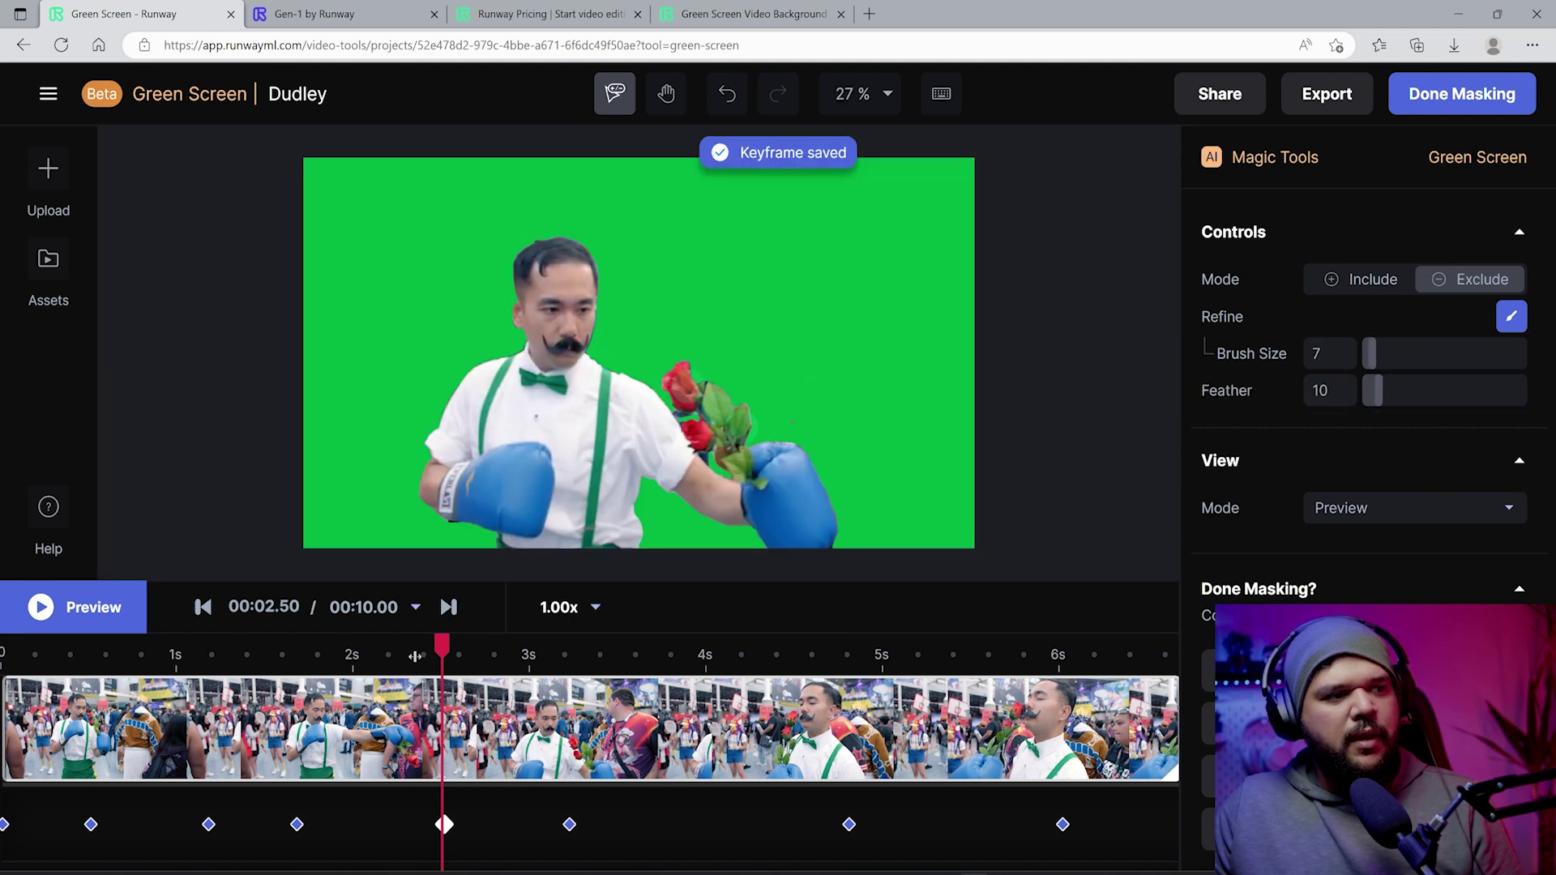
- Scrub back to about 1.4 seconds and play the corrected section to verify it
left_click_drag(442, 649, 376, 660)
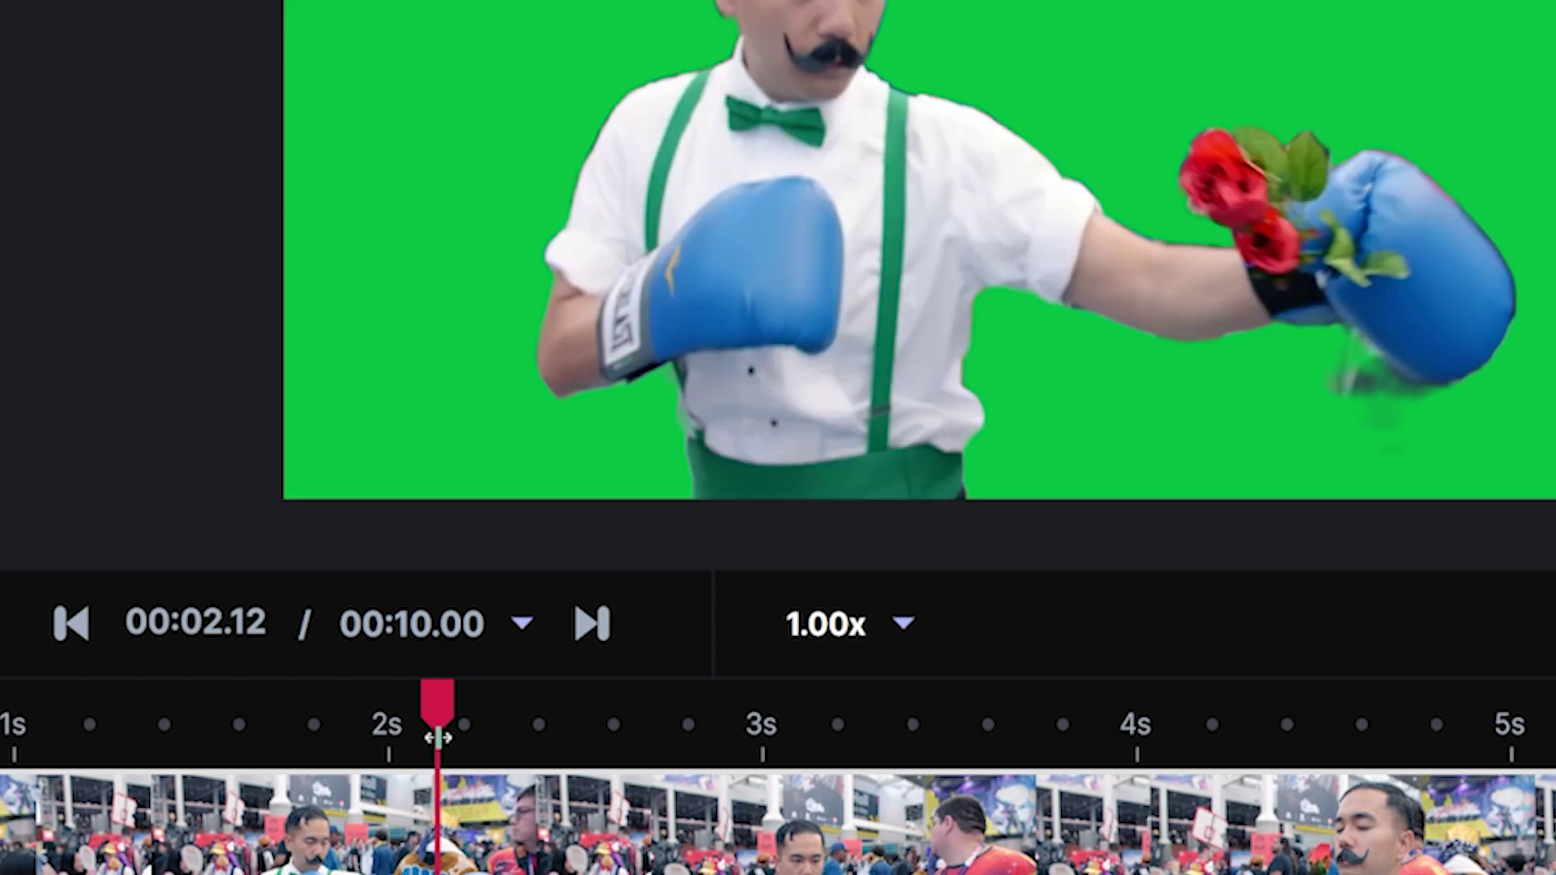
left_click_drag(468, 727, 170, 727)
key("space")
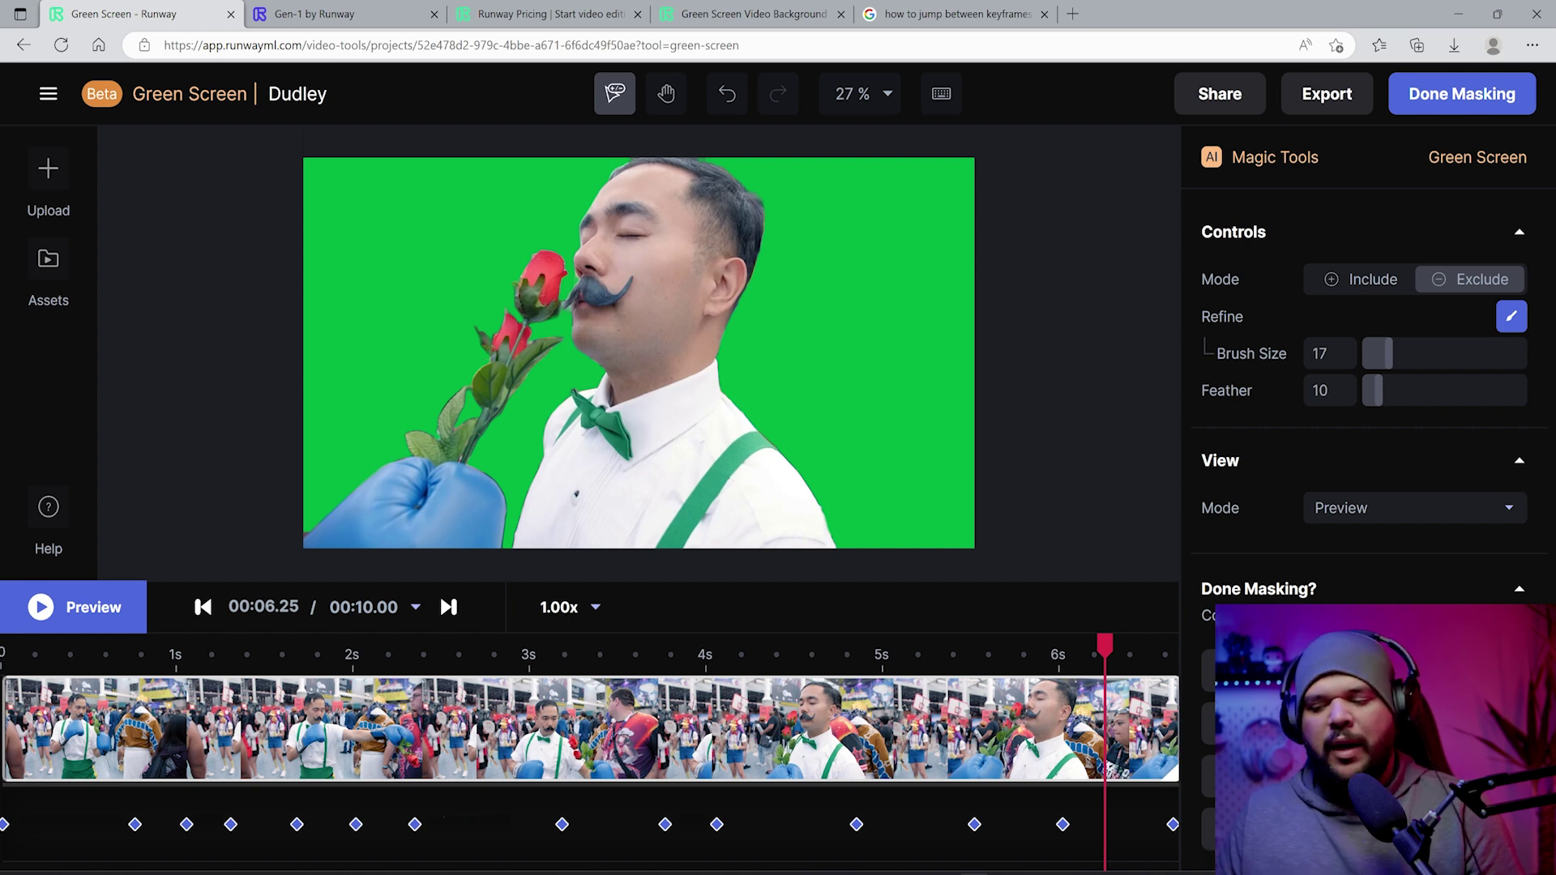
key("Left")
key("Left")
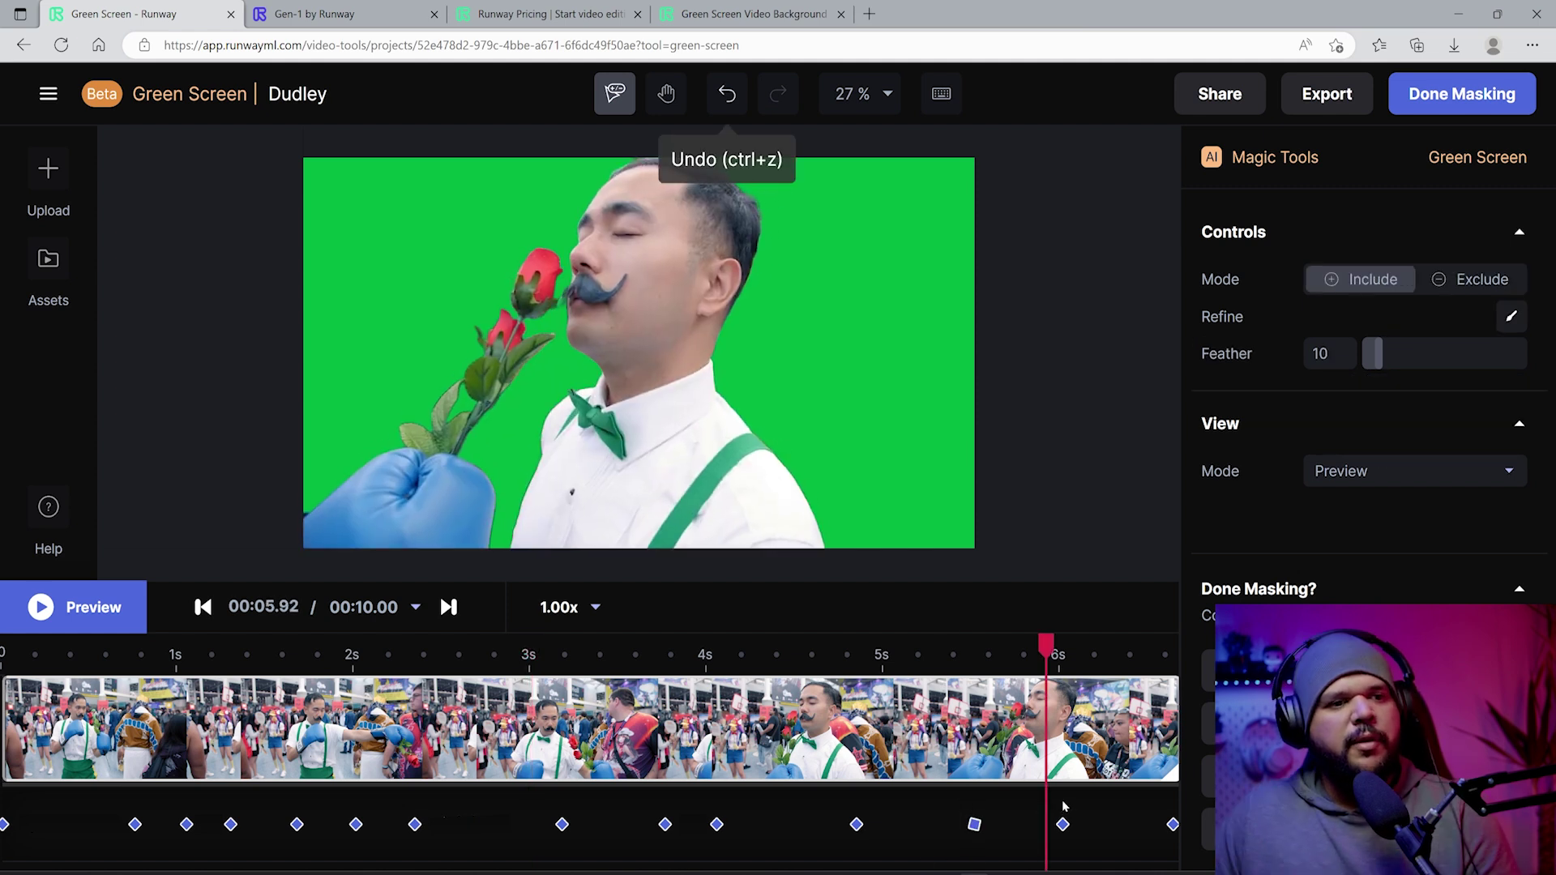
left_click_drag(1046, 803, 847, 802)
- Finish masking, then set the scene background to neon green #65FF00 after trying several swatches
left_click(1451, 94)
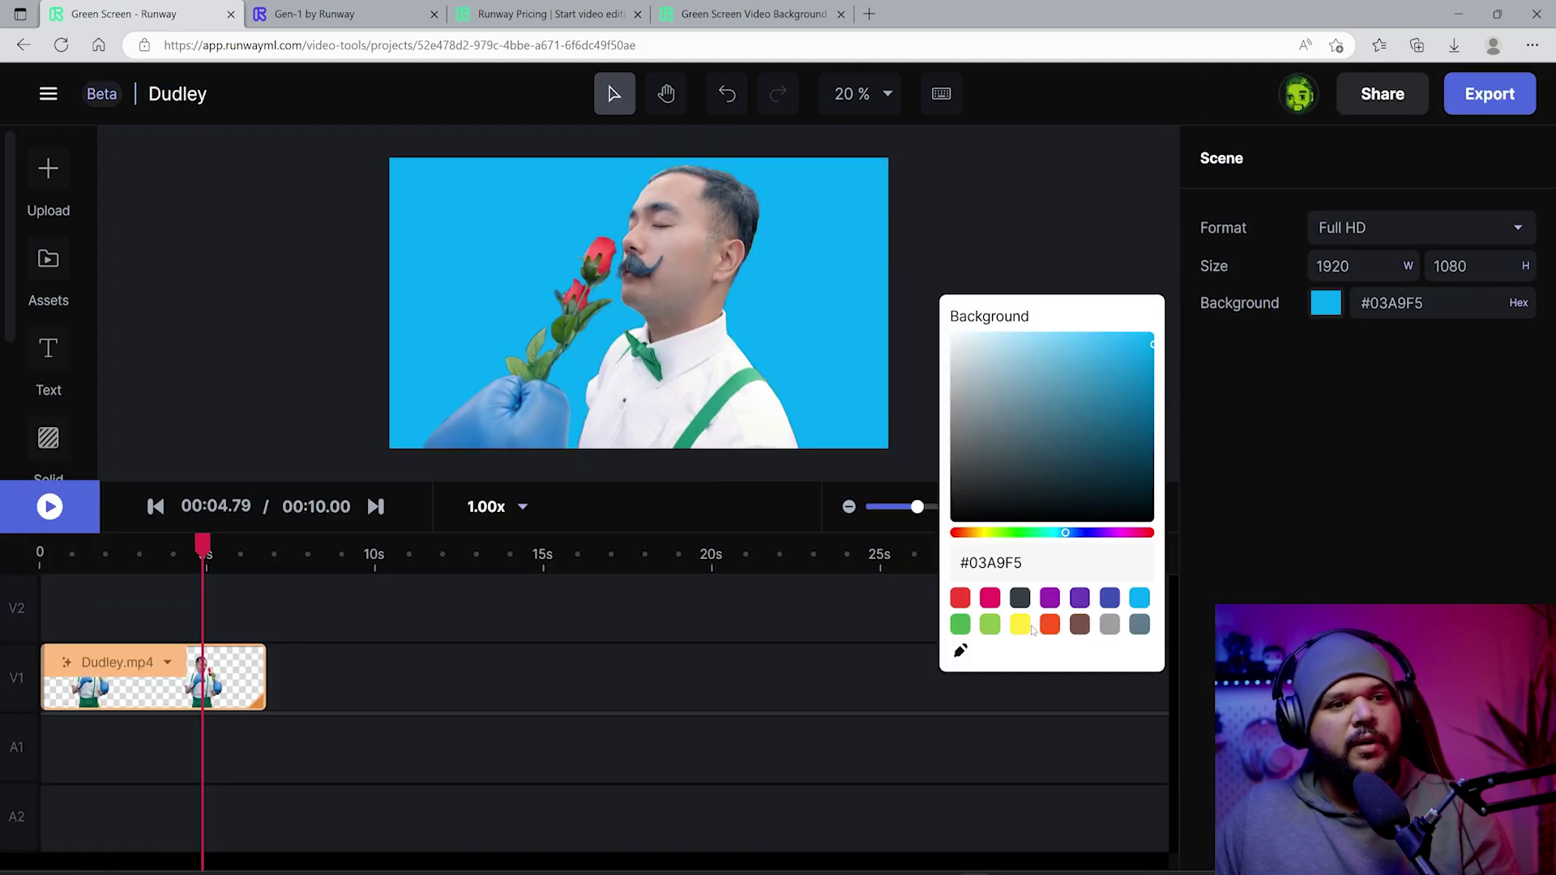
left_click(1022, 626)
left_click(1026, 599)
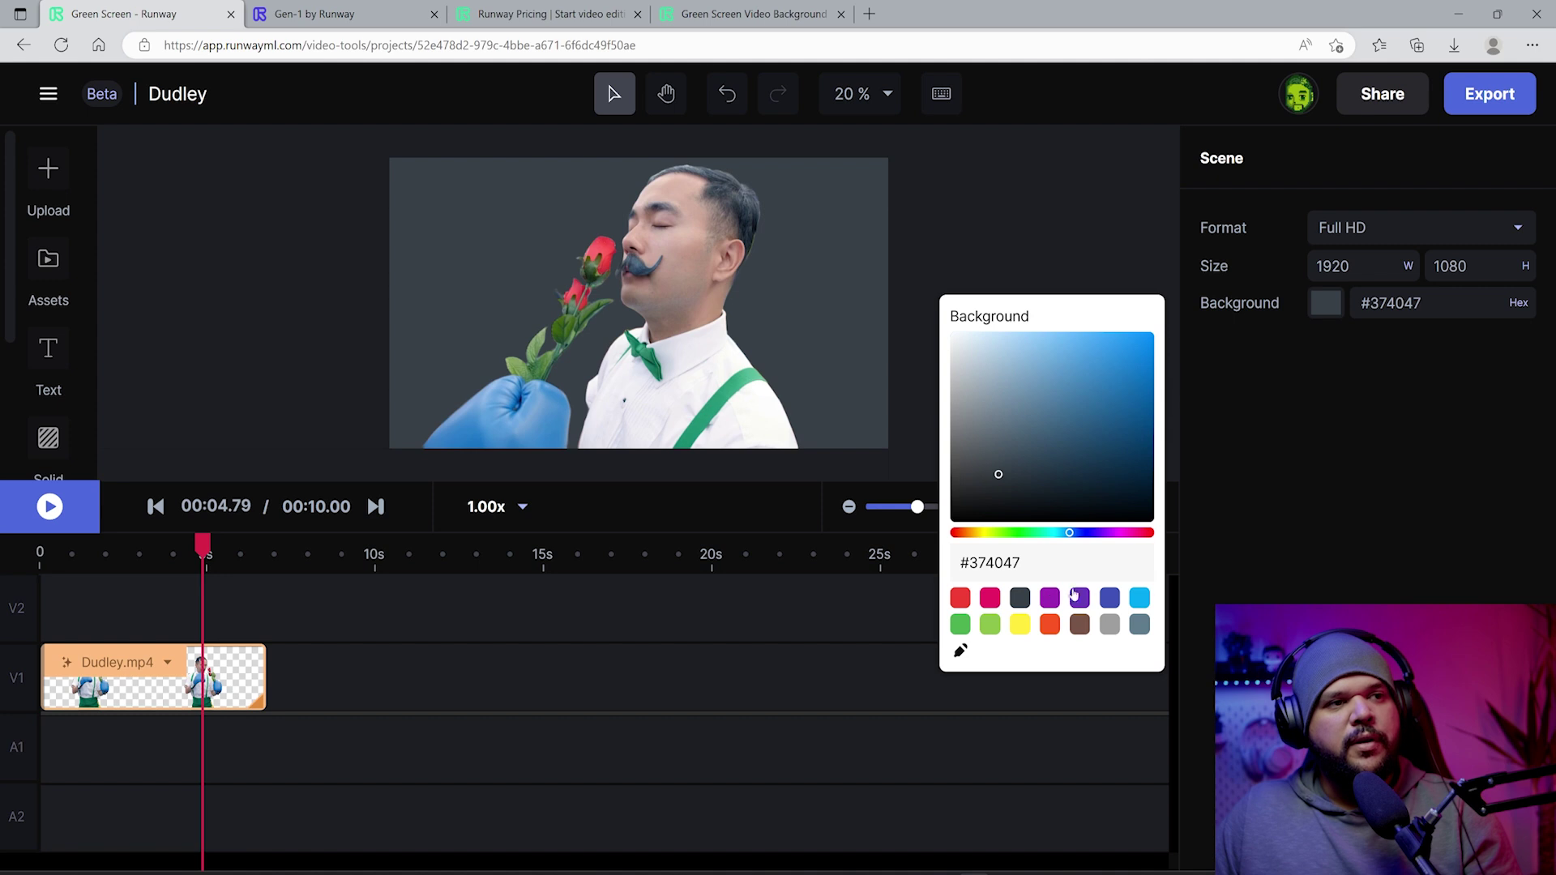
left_click(1110, 597)
left_click(960, 597)
left_click(990, 597)
left_click(1152, 345)
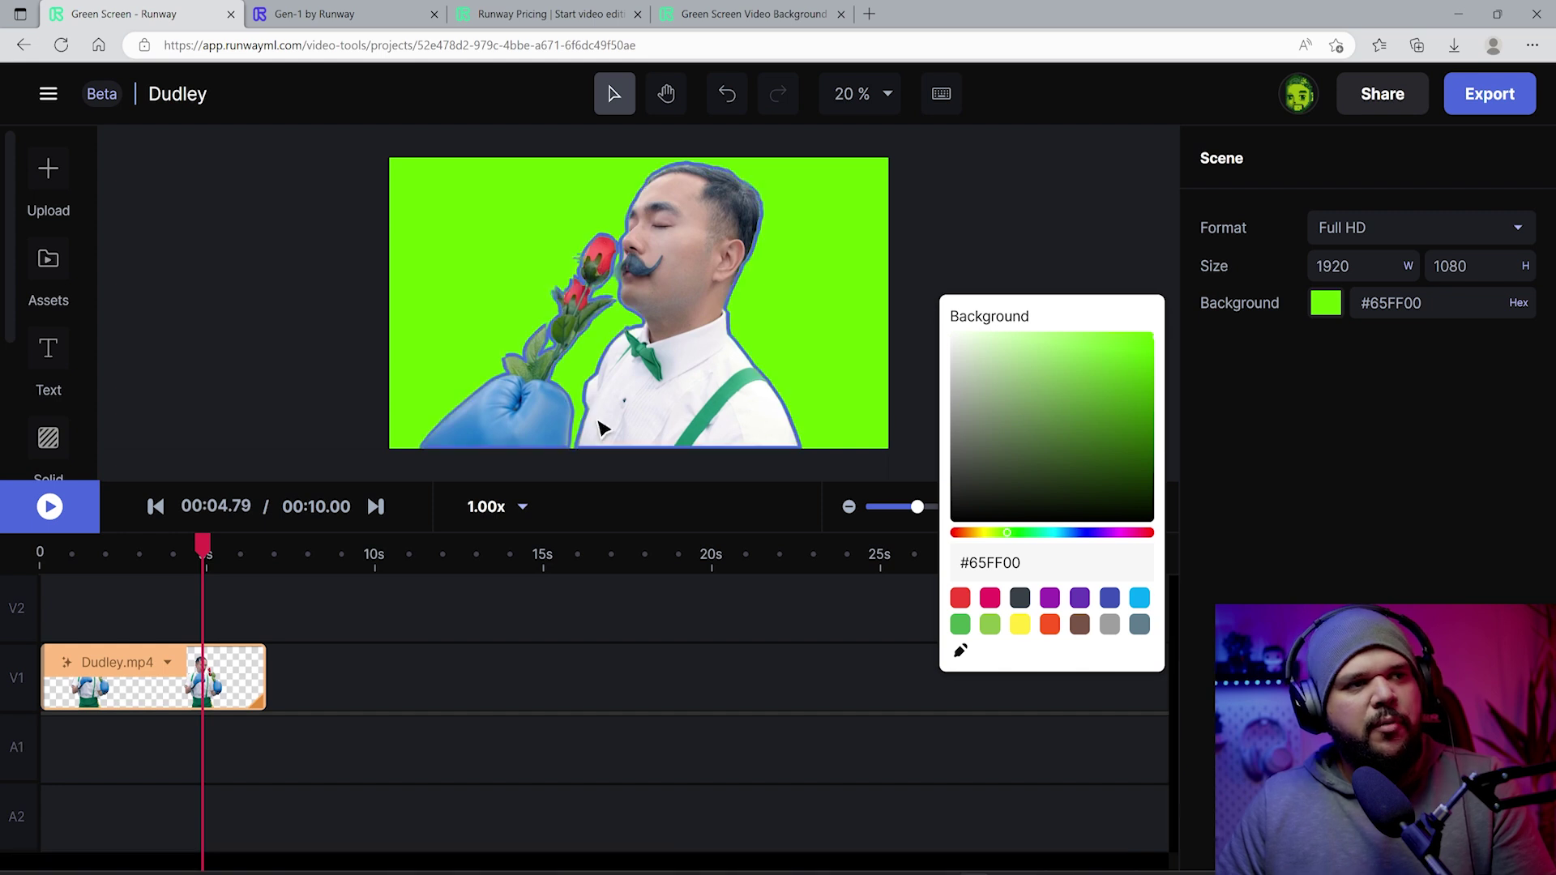
left_click(563, 454)
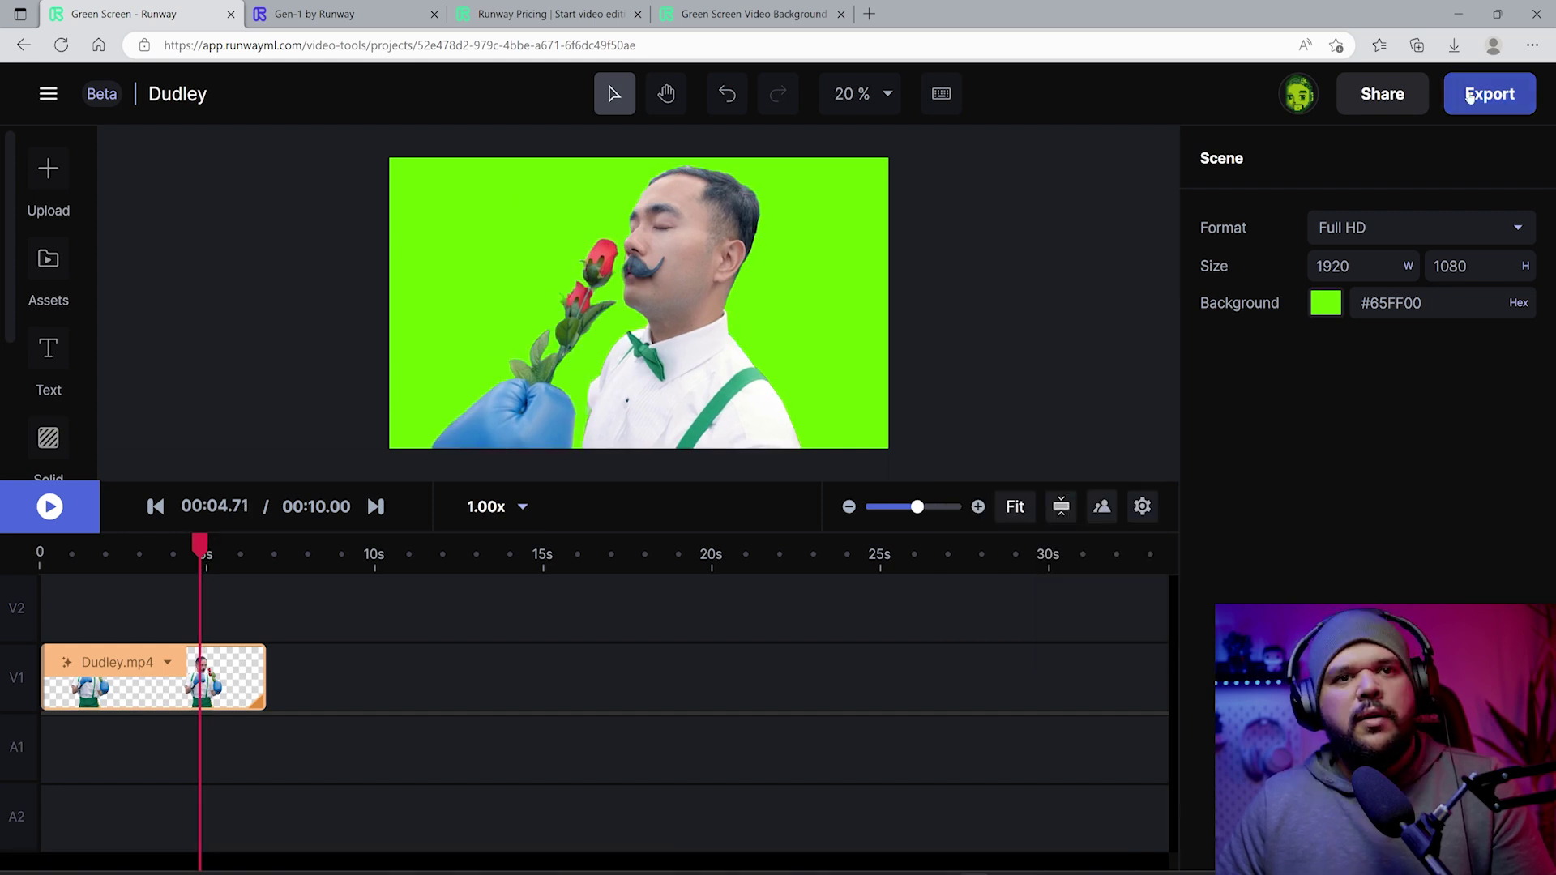
- Export the composite as a 720p MP4 video
left_click(1462, 235)
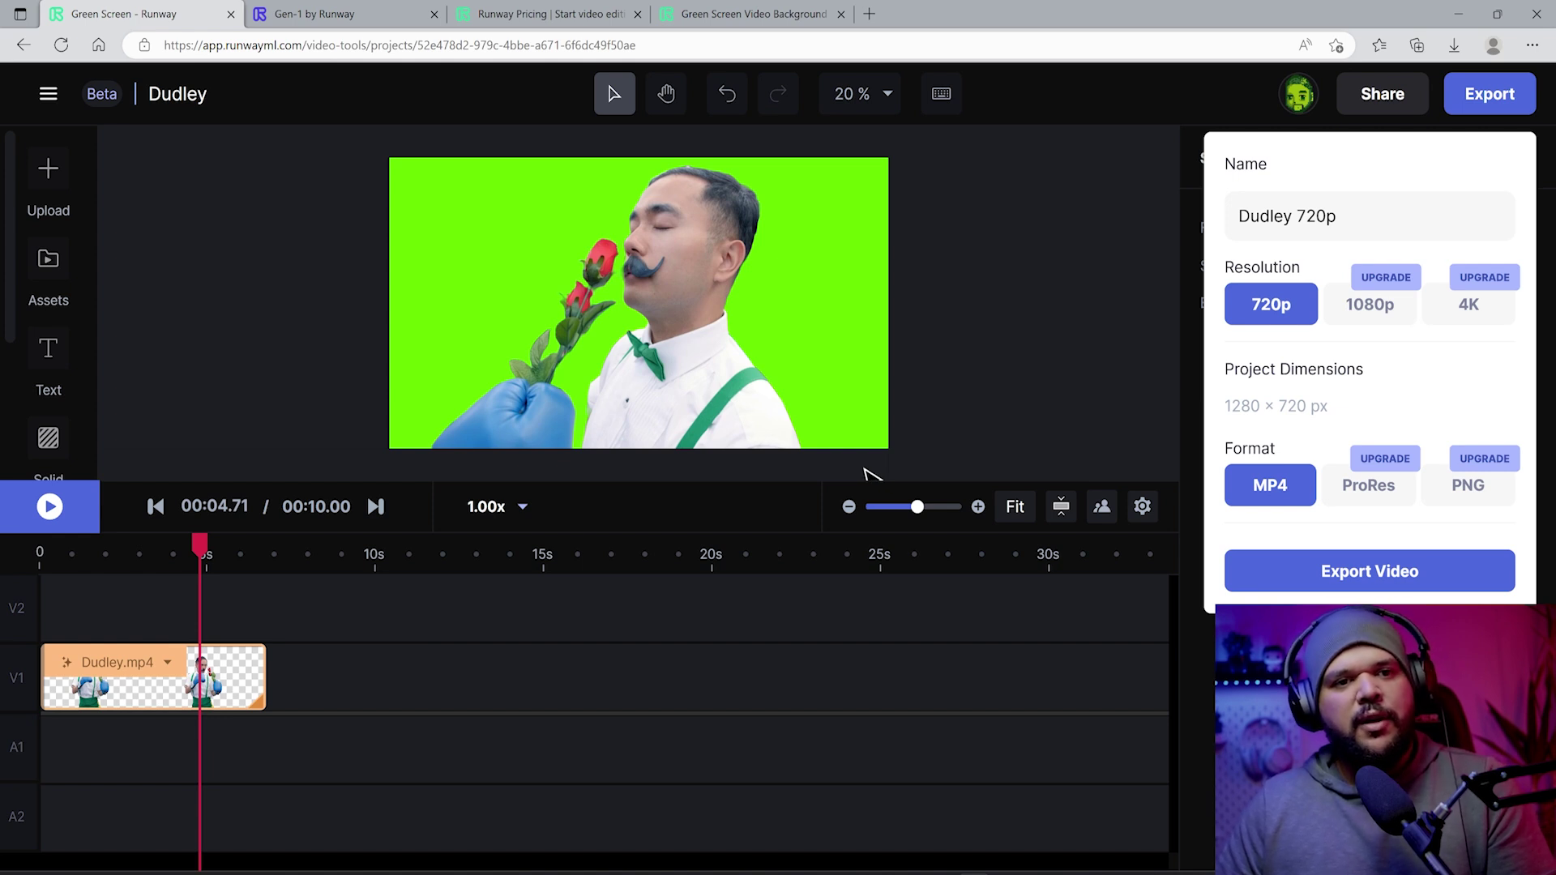
left_click(1368, 571)
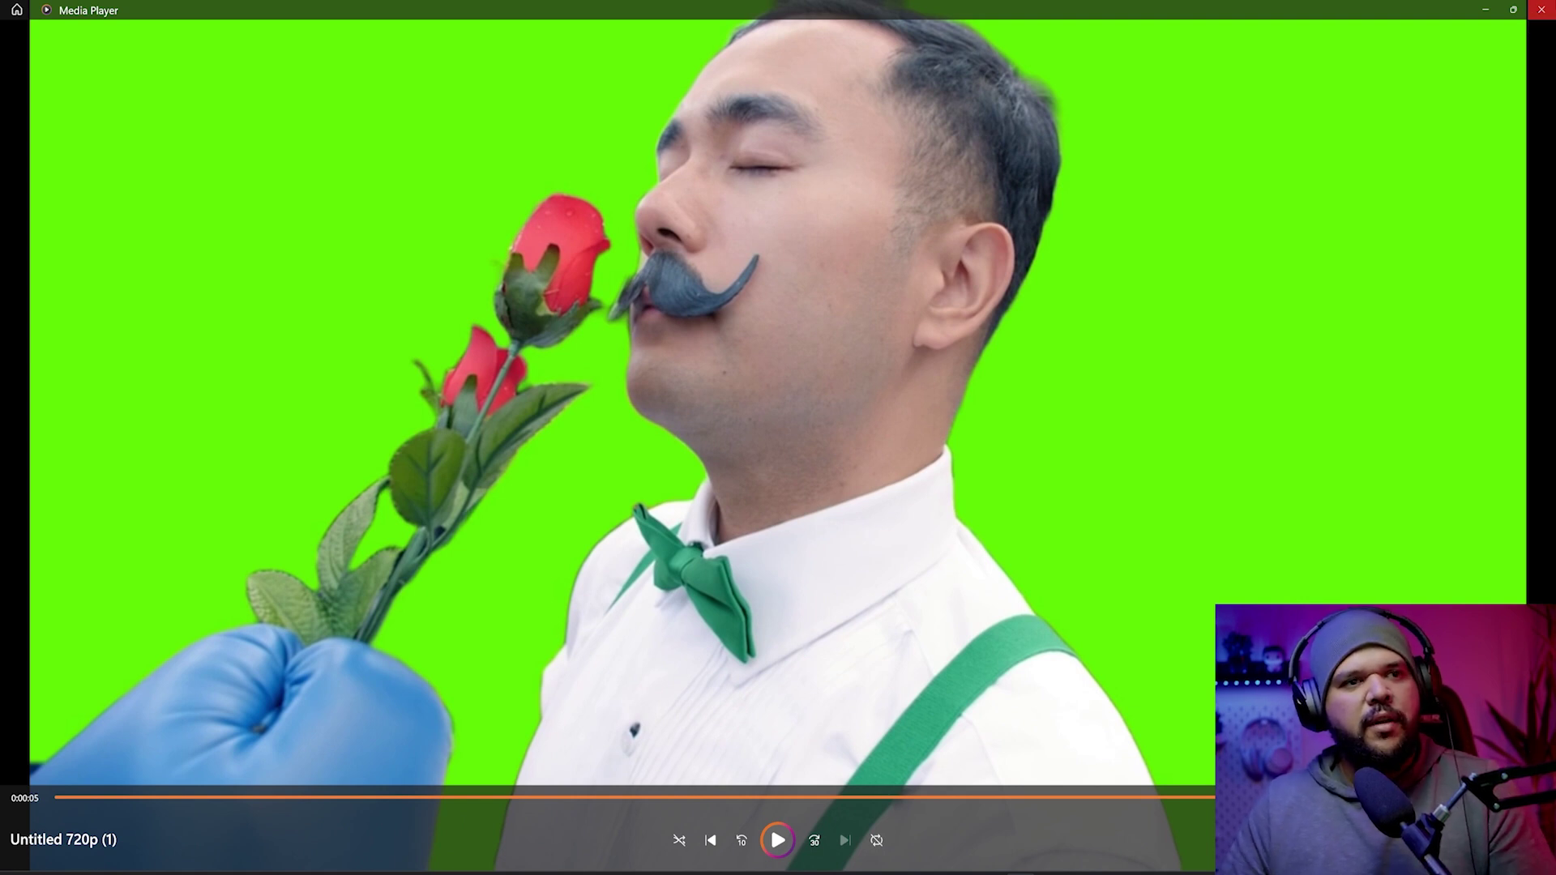
- Close Media Player after reviewing Untitled 720p (1).mp4
left_click(1544, 10)
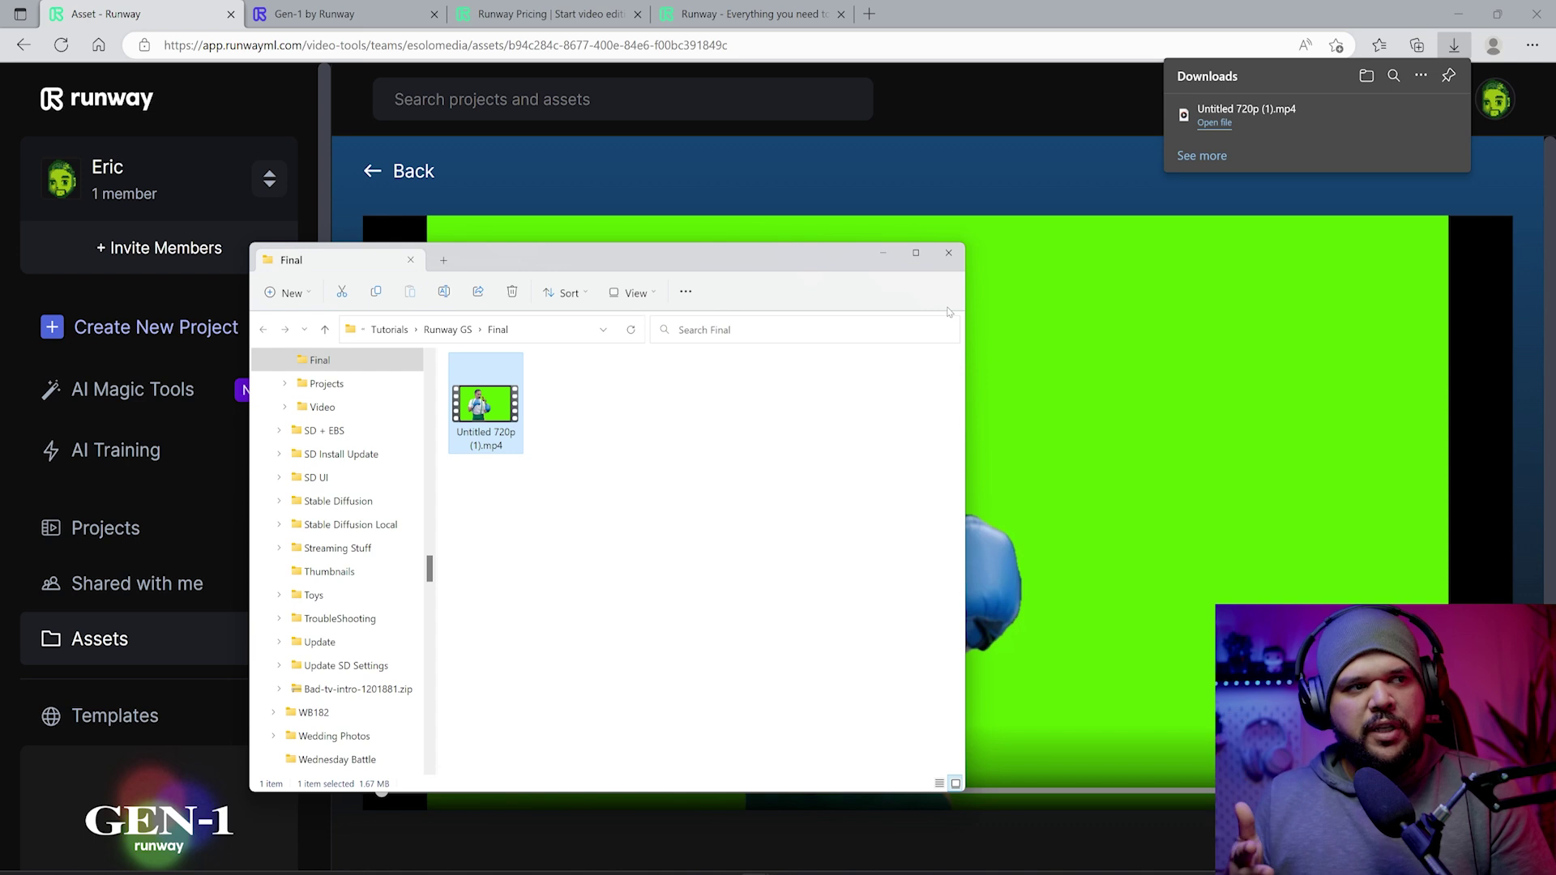